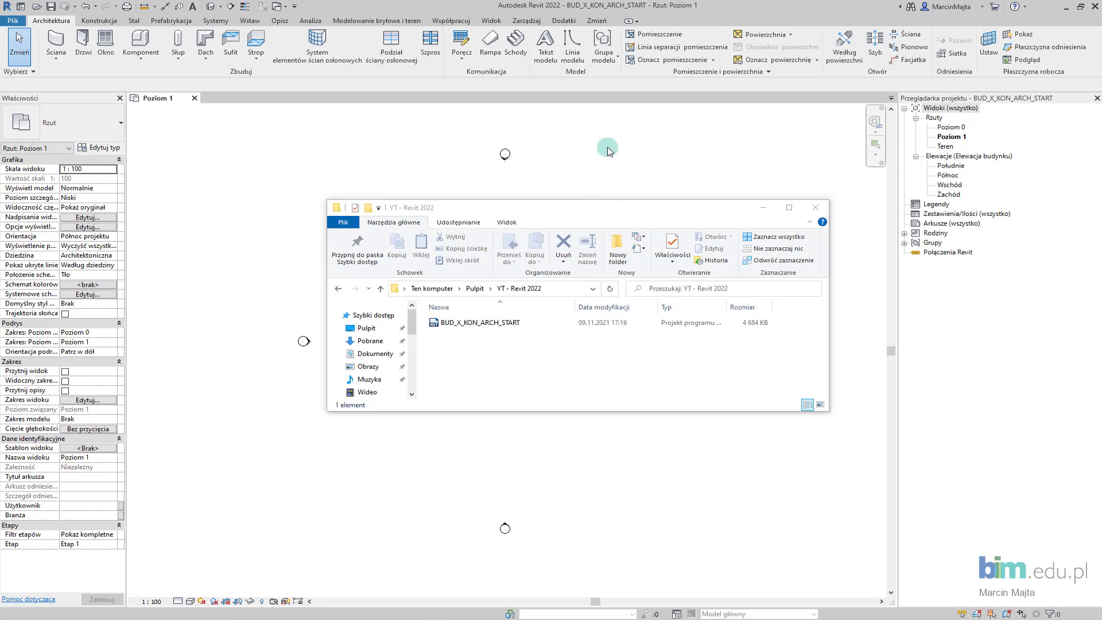
left_click(763, 207)
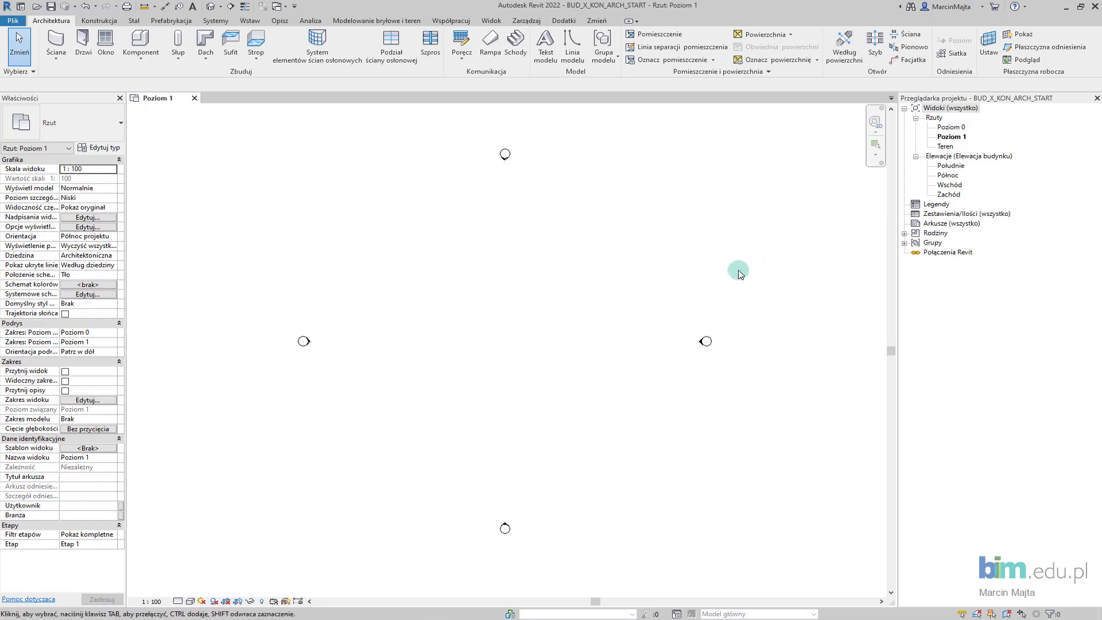
scroll(516, 295, "down", 2)
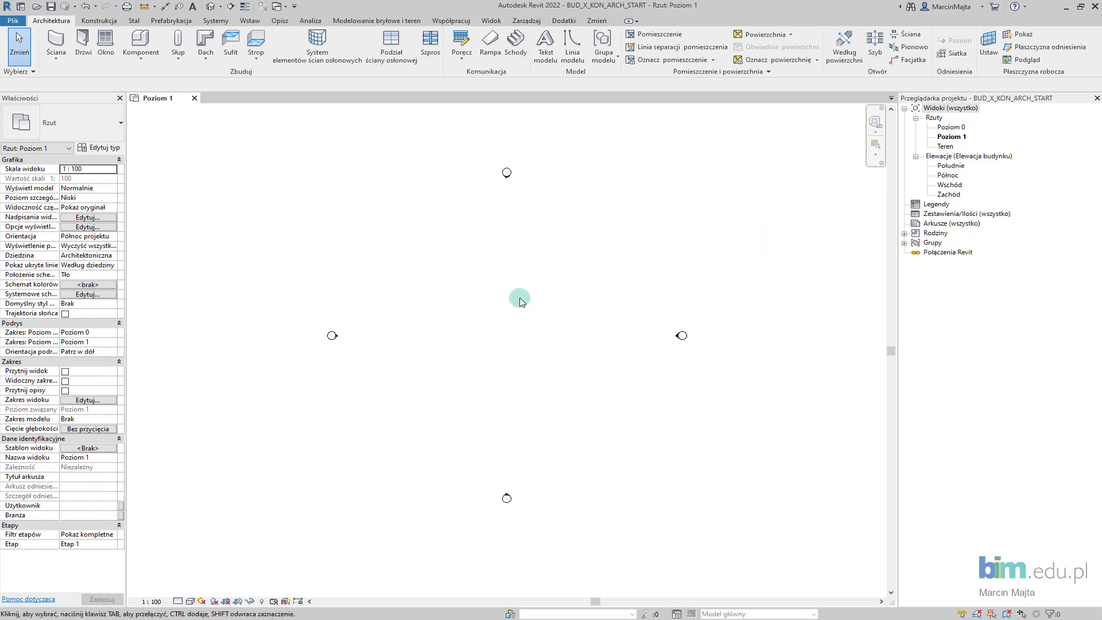
mouse_move(516, 295)
middle_mouse_down()
mouse_move(558, 299)
mouse_move(551, 290)
middle_mouse_up()
scroll(555, 298, "up", 1)
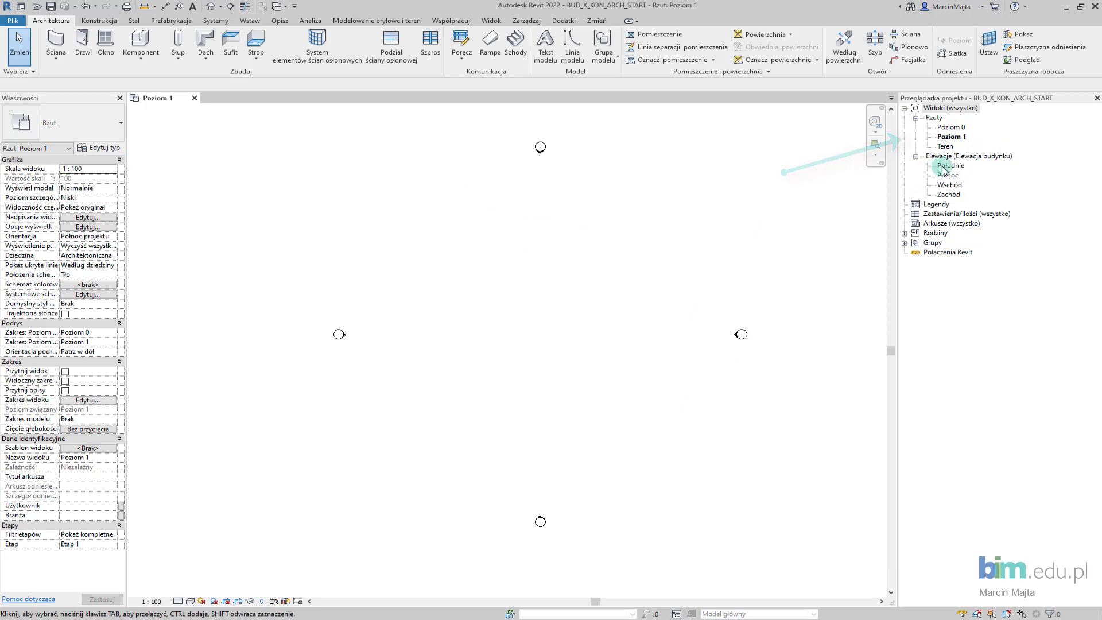
Open the Południe elevation from Elewacje and zoom out to show Poziom 0 and Poziom 1.
double_click(950, 165)
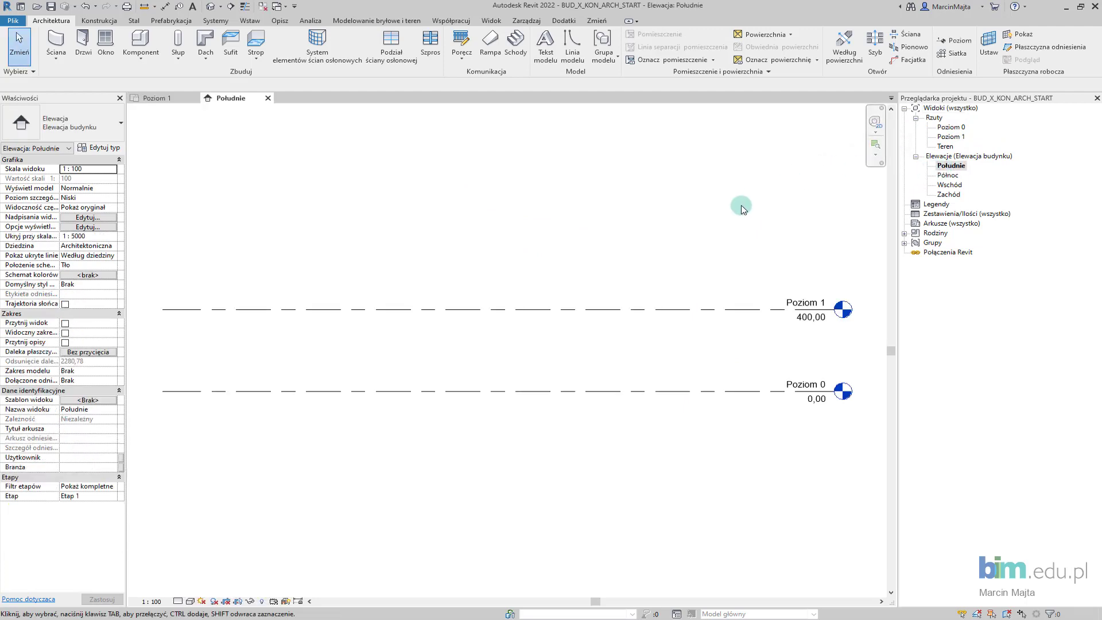
scroll(714, 233, "down", 1)
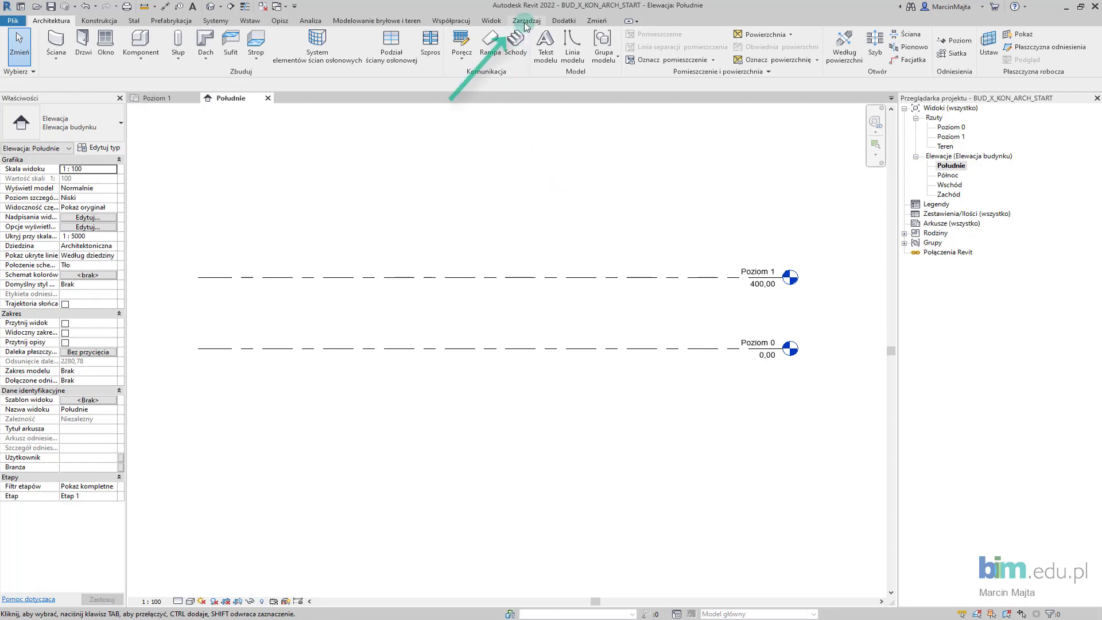
left_click(525, 26)
left_click(290, 60)
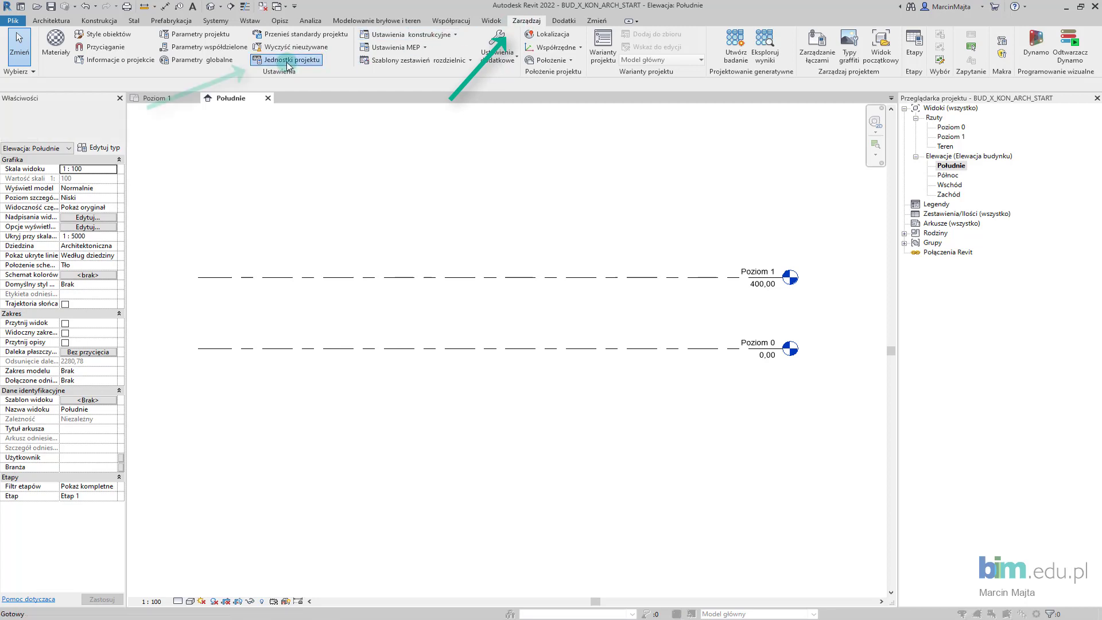
left_click(649, 188)
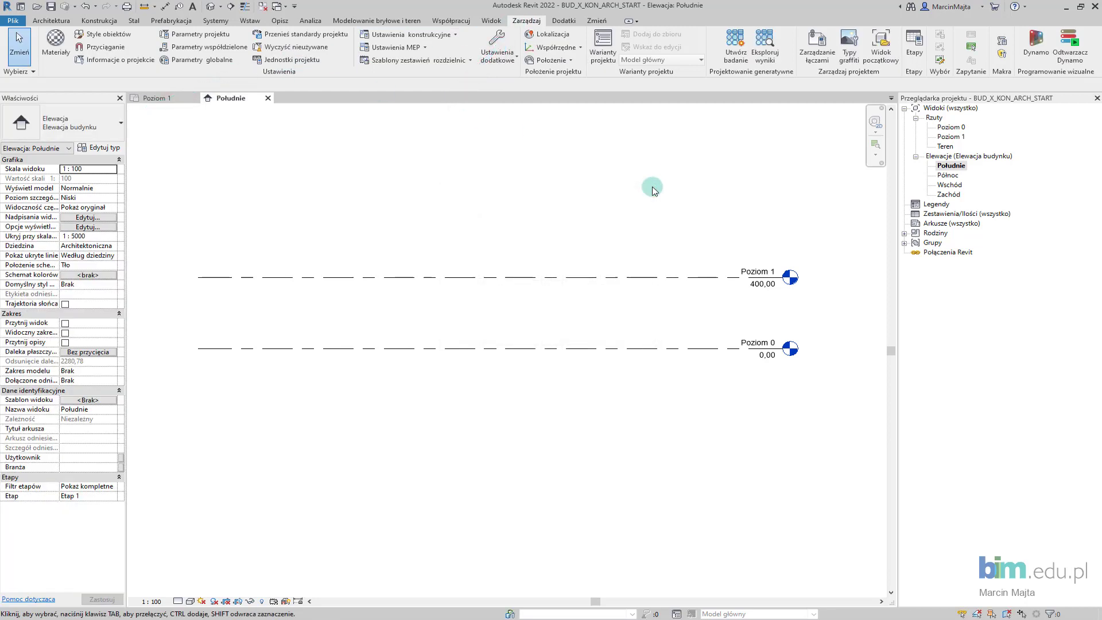
key("u")
key("n")
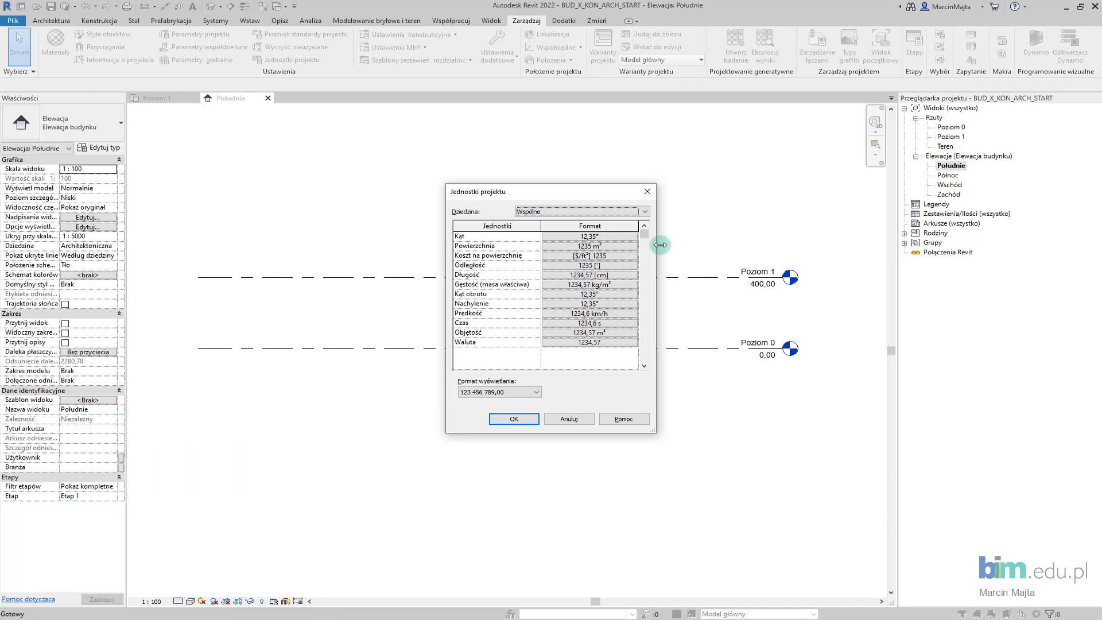
left_click(586, 275)
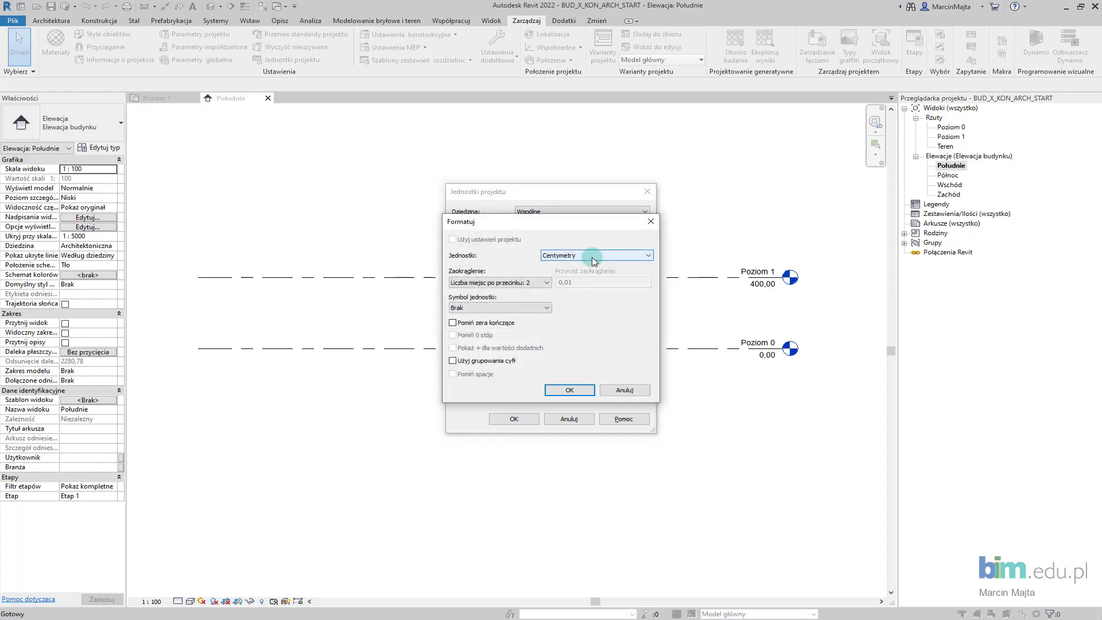
left_click(568, 389)
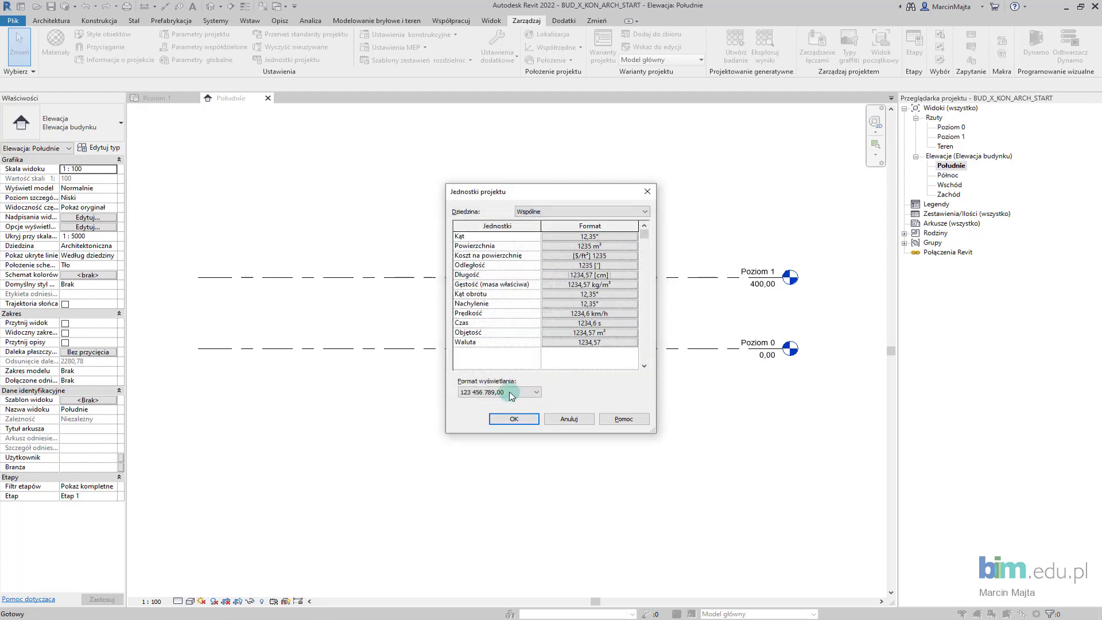
left_click(517, 392)
left_click(465, 400)
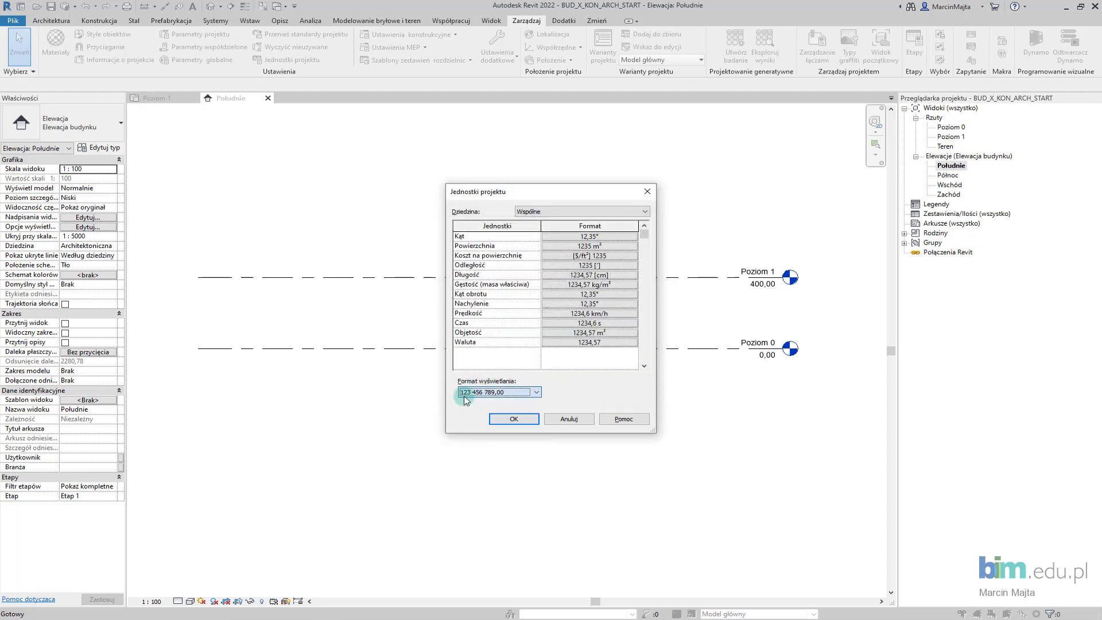
left_click(608, 342)
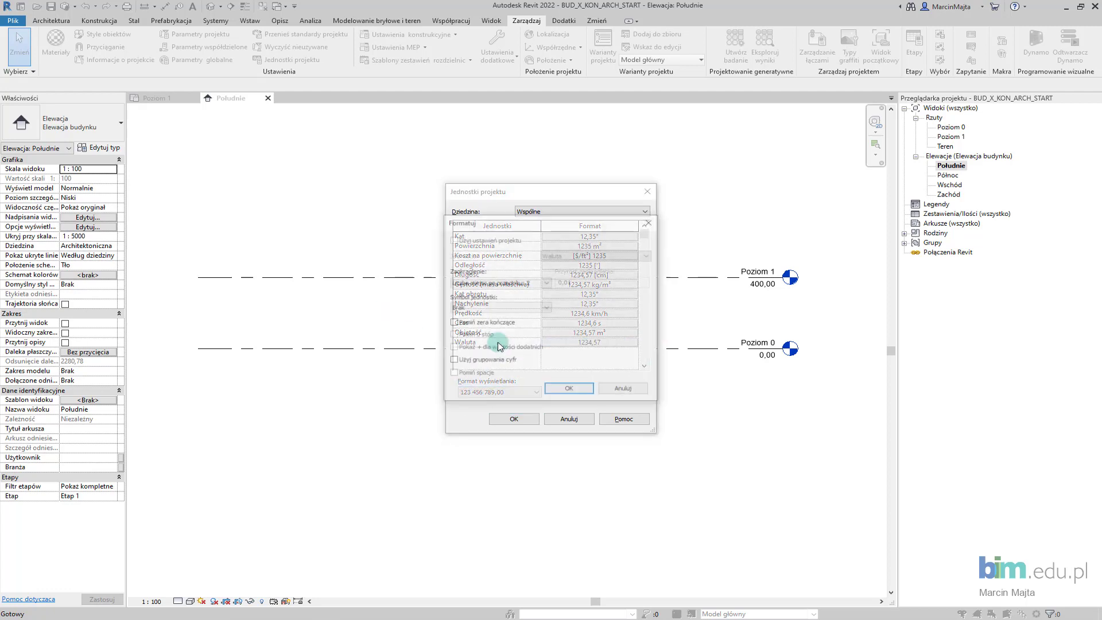
left_click(581, 390)
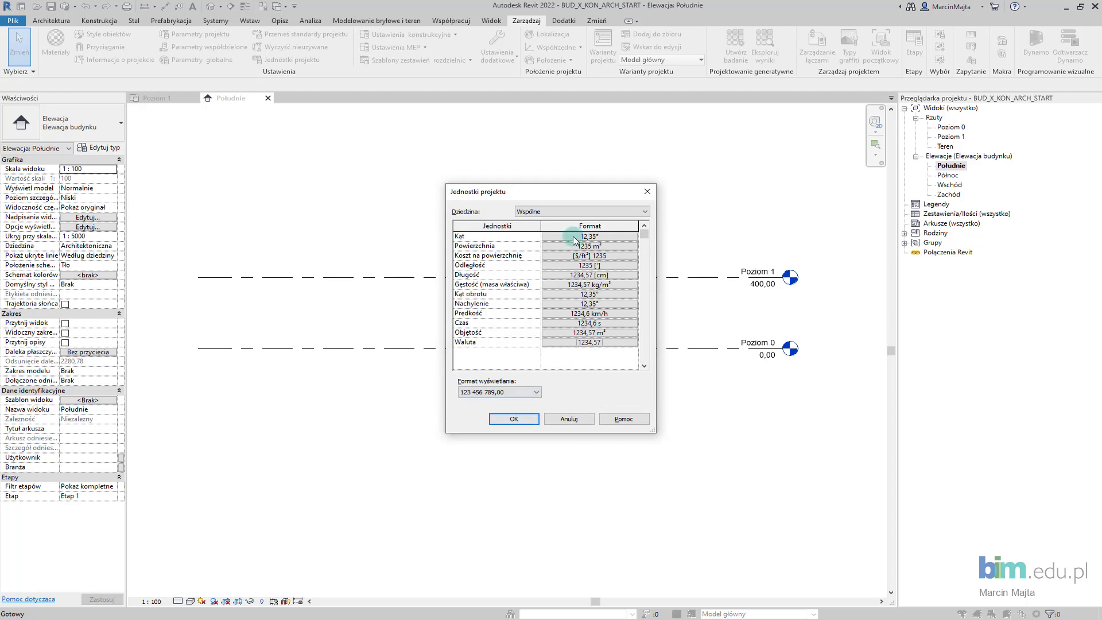
left_click(521, 418)
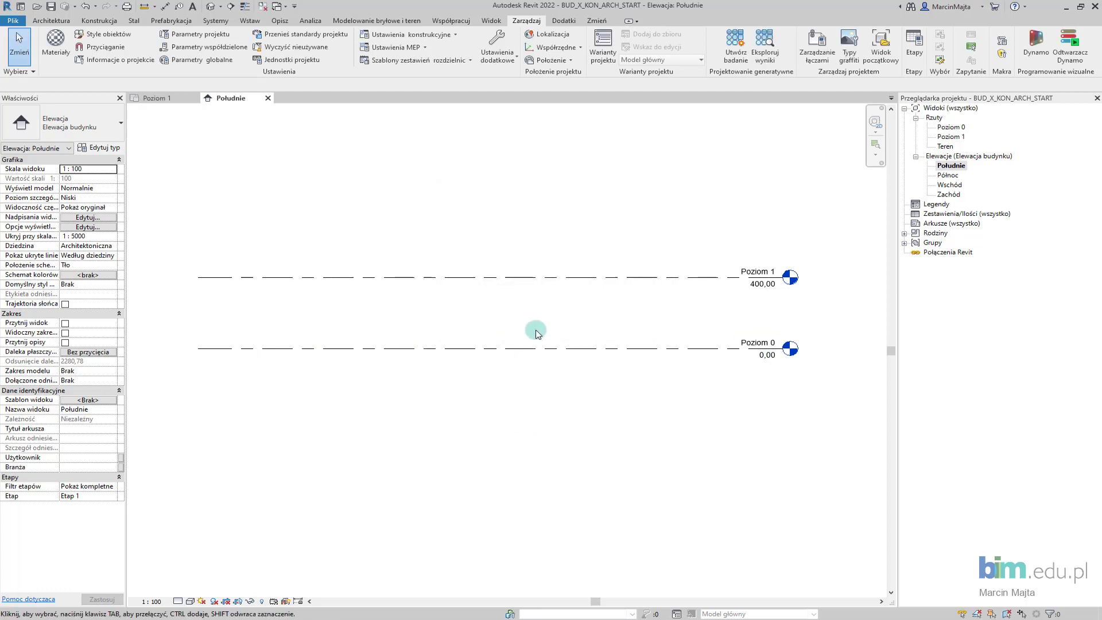
Select the Poziom 1 level and start Create Similar (CS) in line-drawing mode.
middle_click_drag(689, 320, 670, 327)
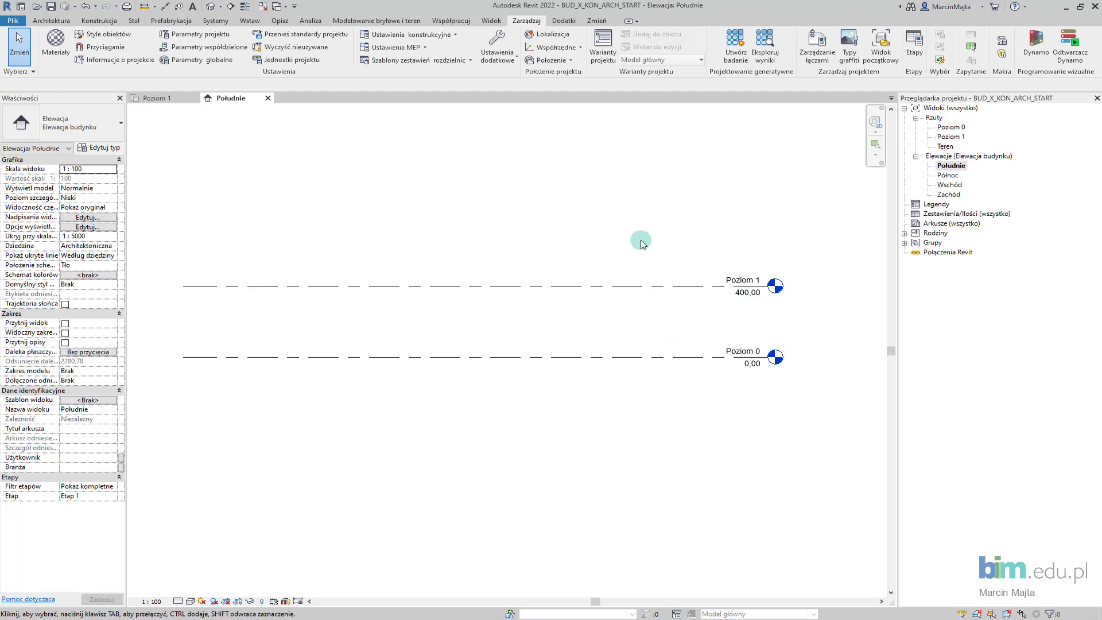
left_click(53, 21)
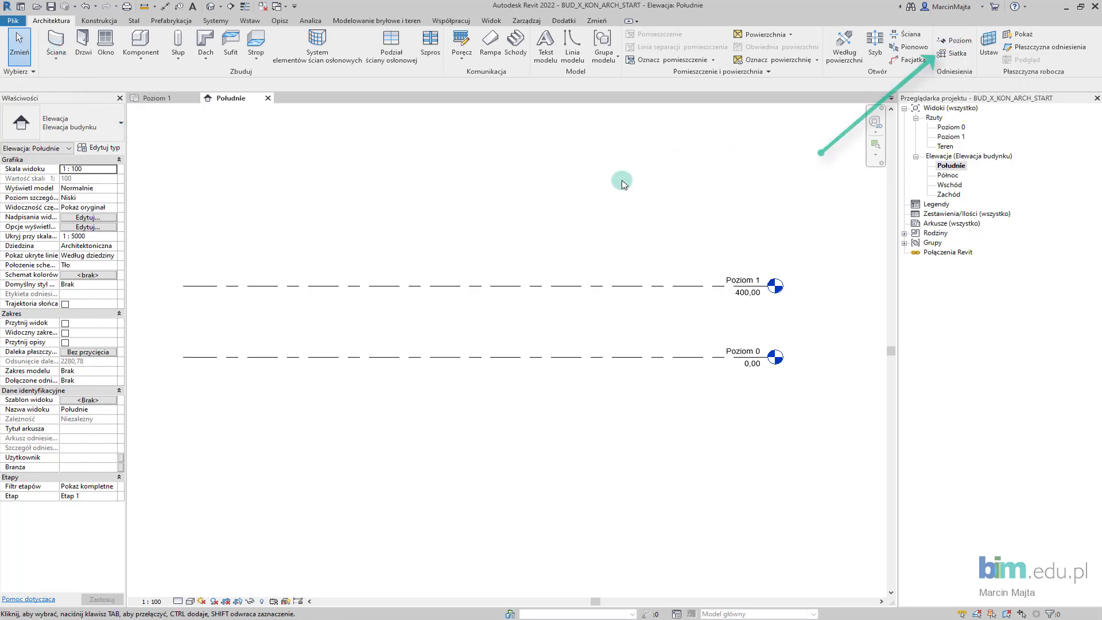
left_click(483, 287)
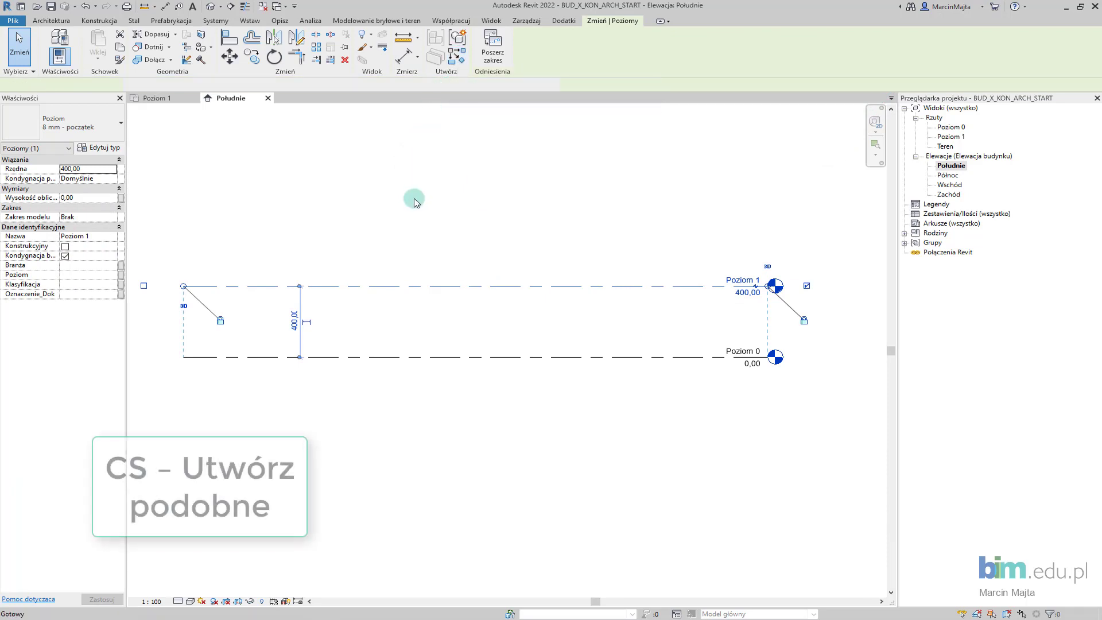
key("c")
key("s")
middle_click_drag(433, 221, 474, 247)
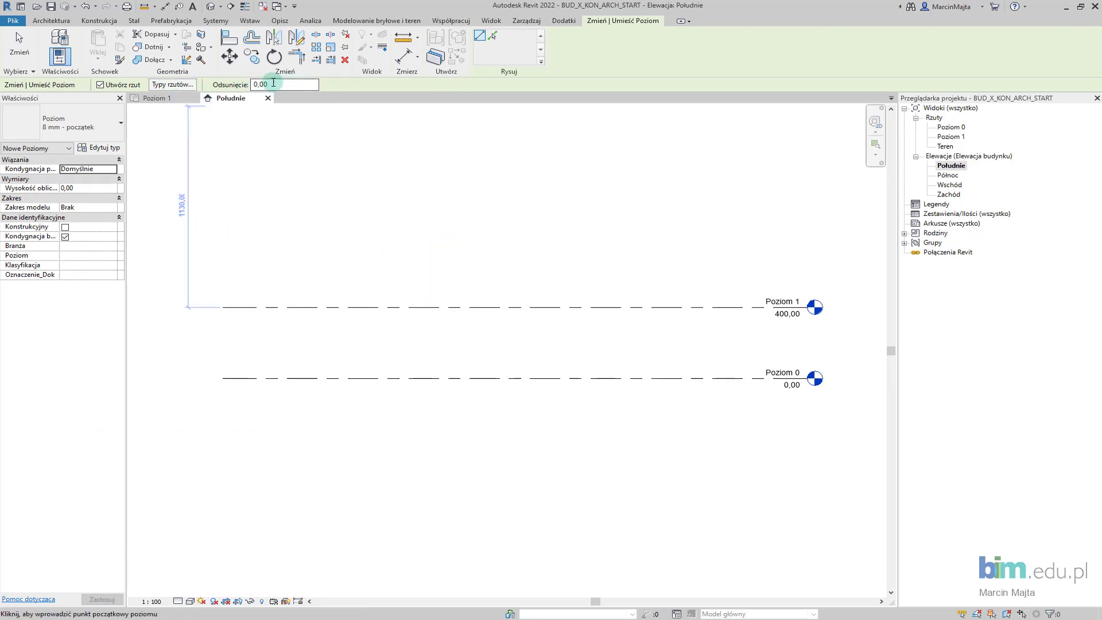
left_click_drag(252, 84, 264, 86)
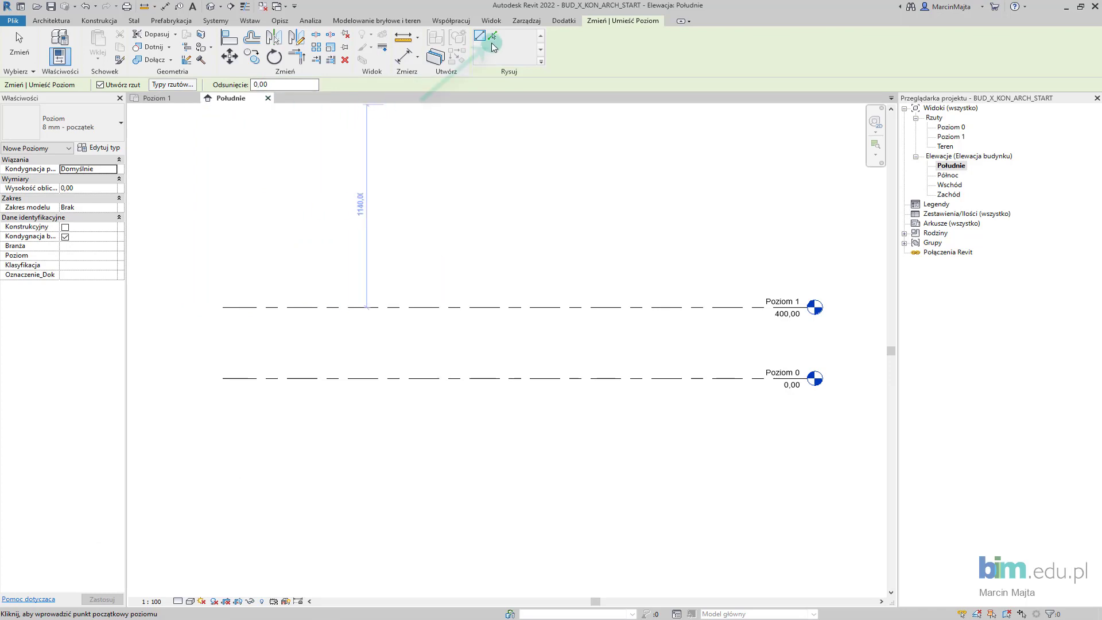
left_click(492, 37)
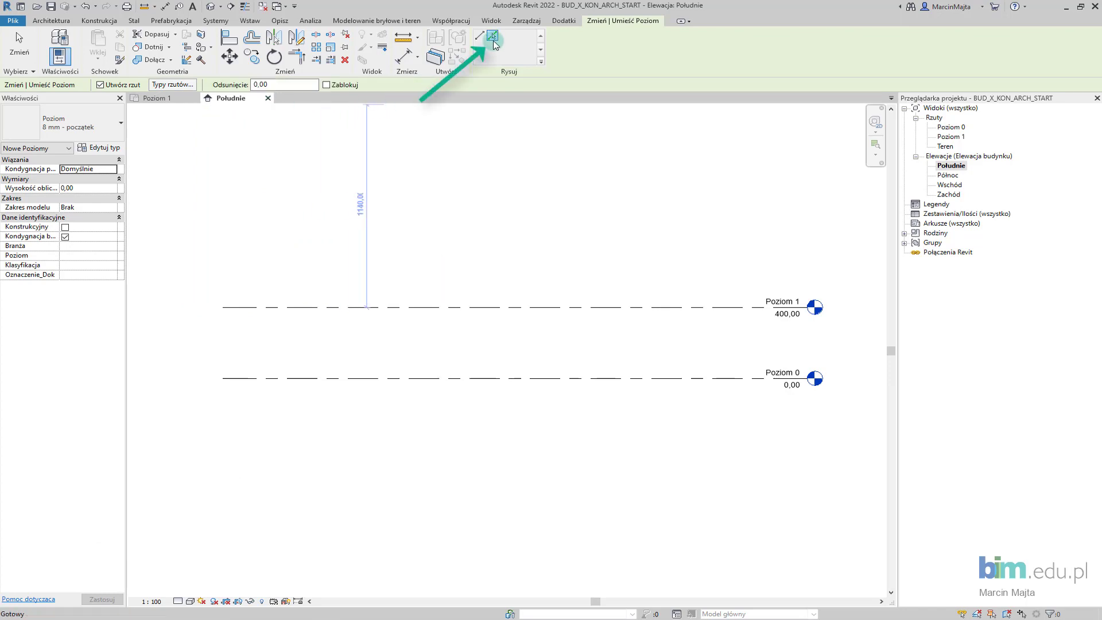
left_click(277, 81)
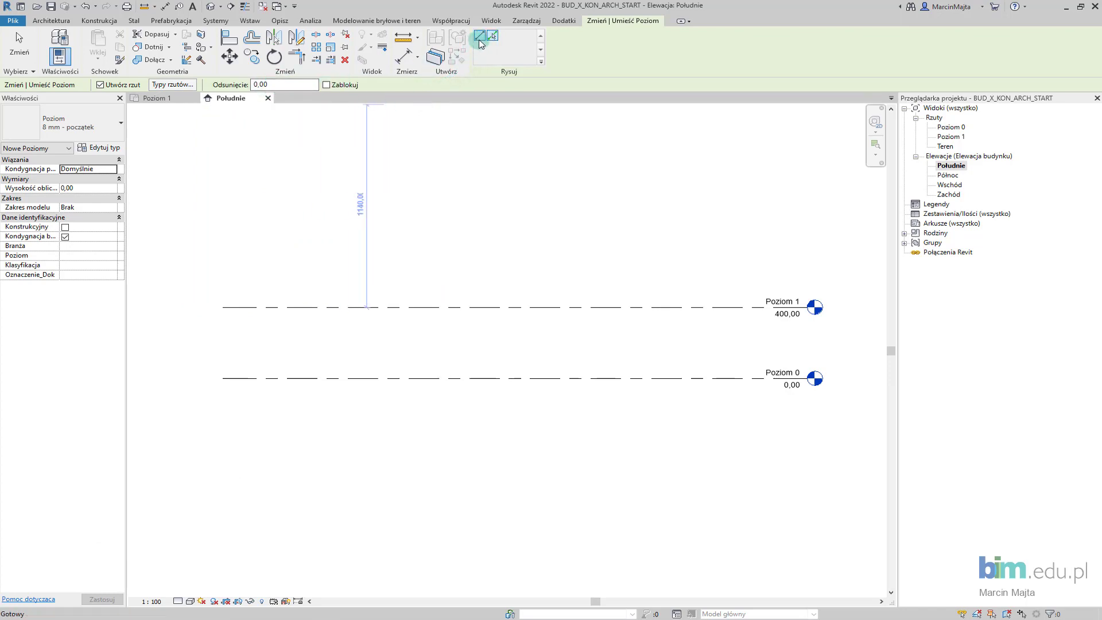
left_click(480, 39)
Draw Poziom 2, 3 and 4 at 660,00, 940,00 and 1200,00 with aligned heads.
left_click(223, 260)
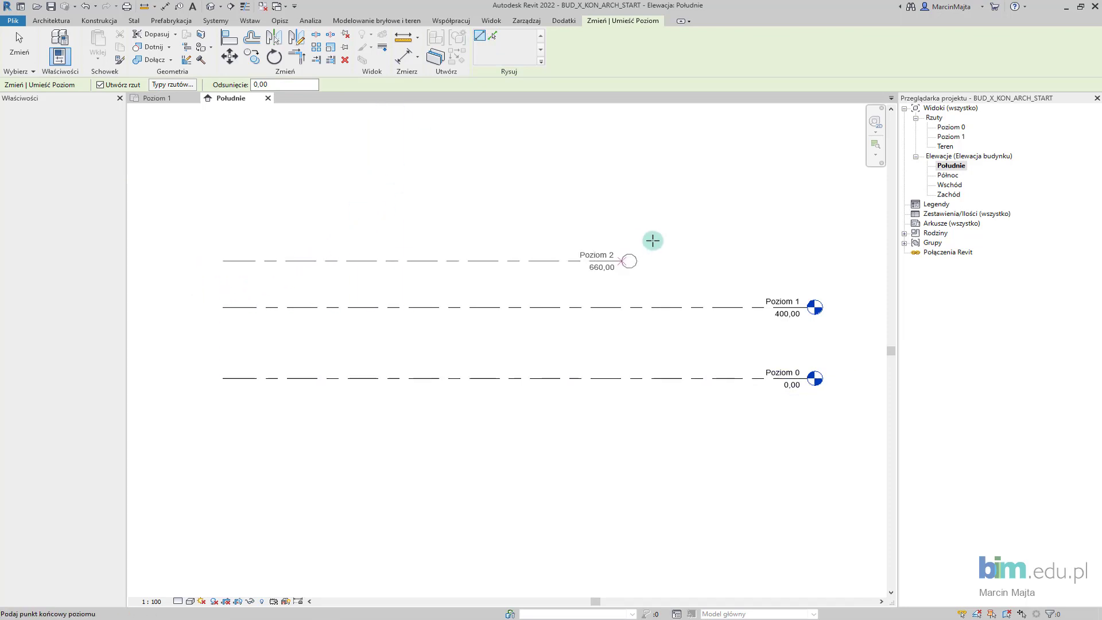
left_click(808, 261)
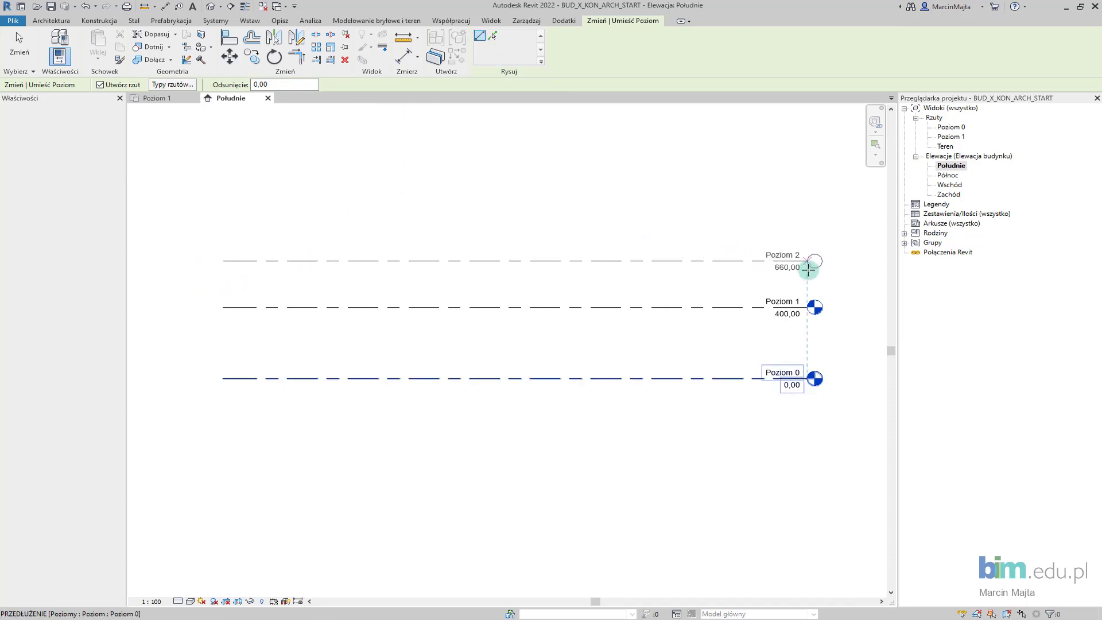
left_click(223, 211)
left_click(809, 211)
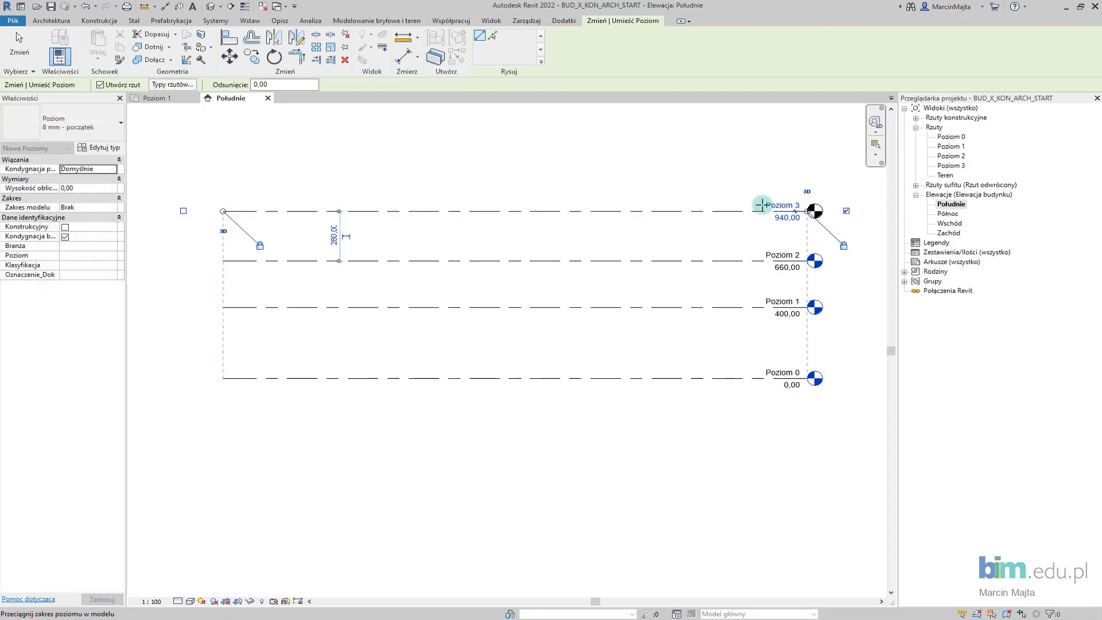
left_click(223, 165)
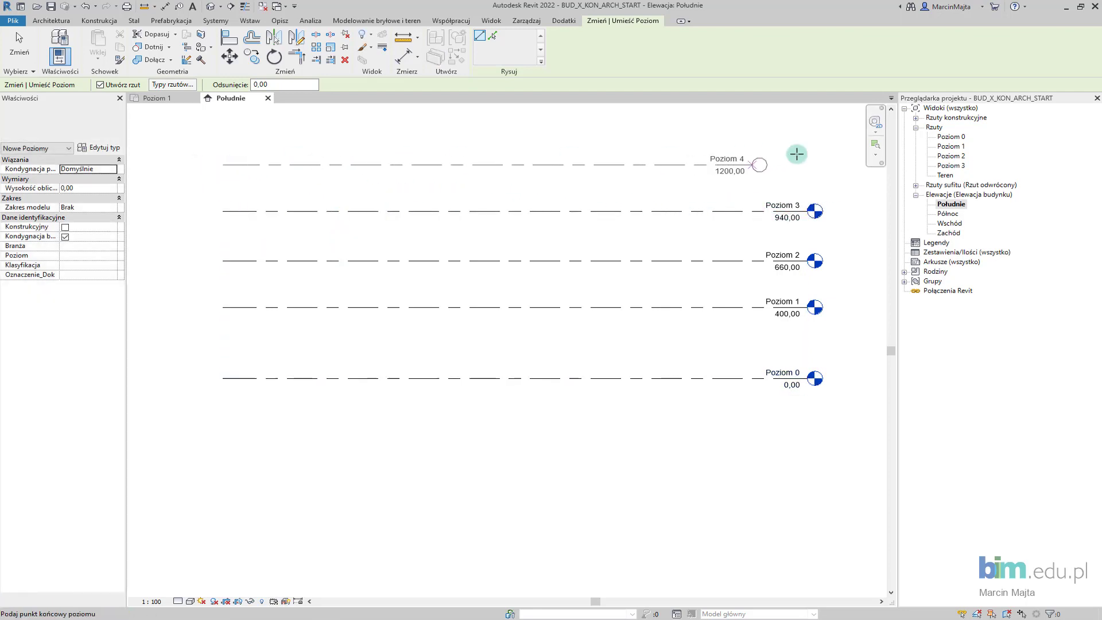
left_click(798, 155)
key("Escape")
key("Escape")
middle_click_drag(716, 267, 675, 253)
left_click(738, 150)
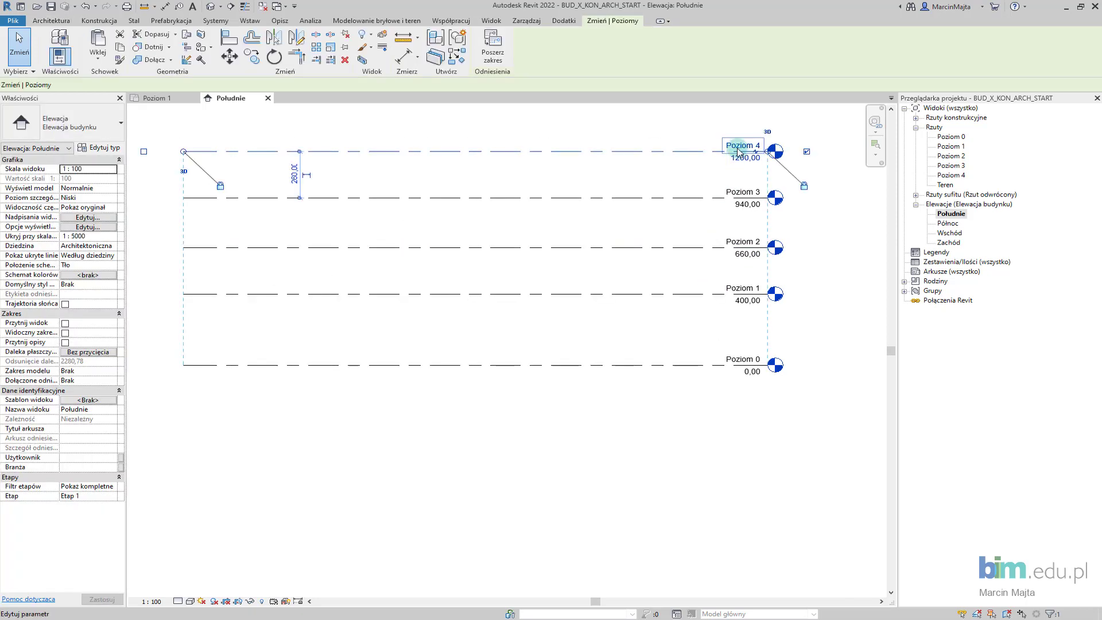
Change Poziom 4's elevation to -120,00 and offset its head with an elbow.
left_click(746, 161)
type("-")
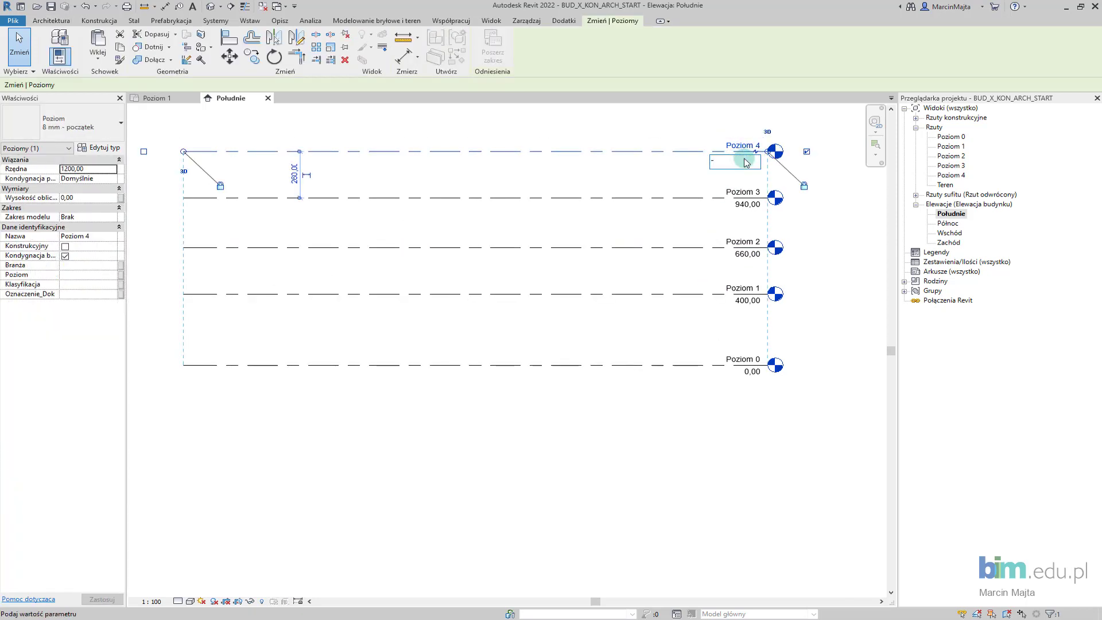
type("120")
key("Return")
middle_click_drag(756, 383, 730, 321)
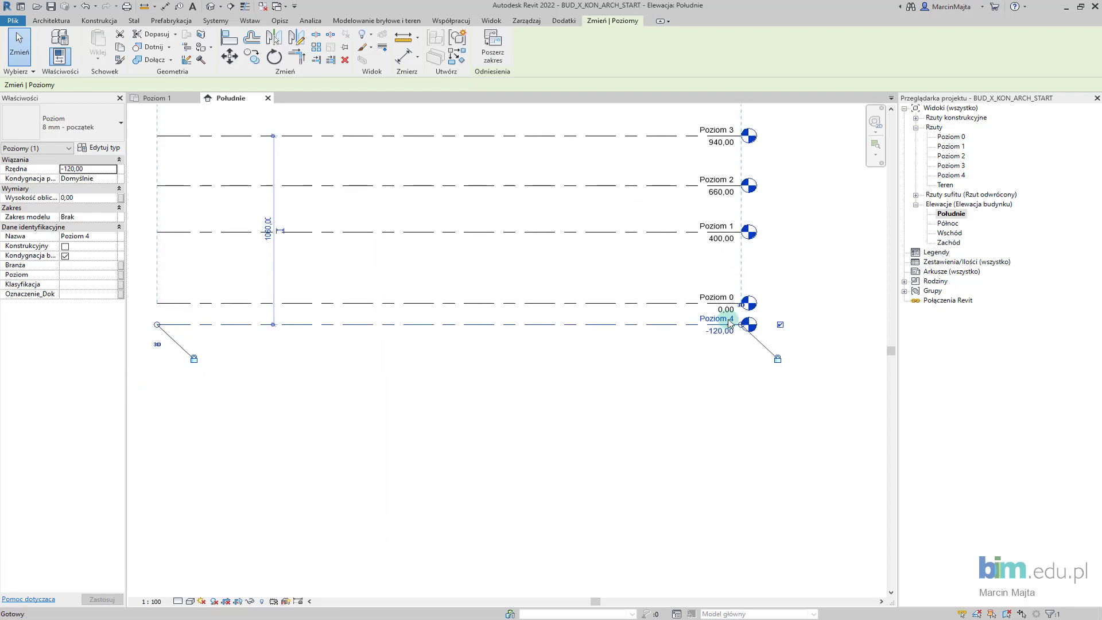
scroll(730, 322, "up", 2)
scroll(709, 321, "down", 3)
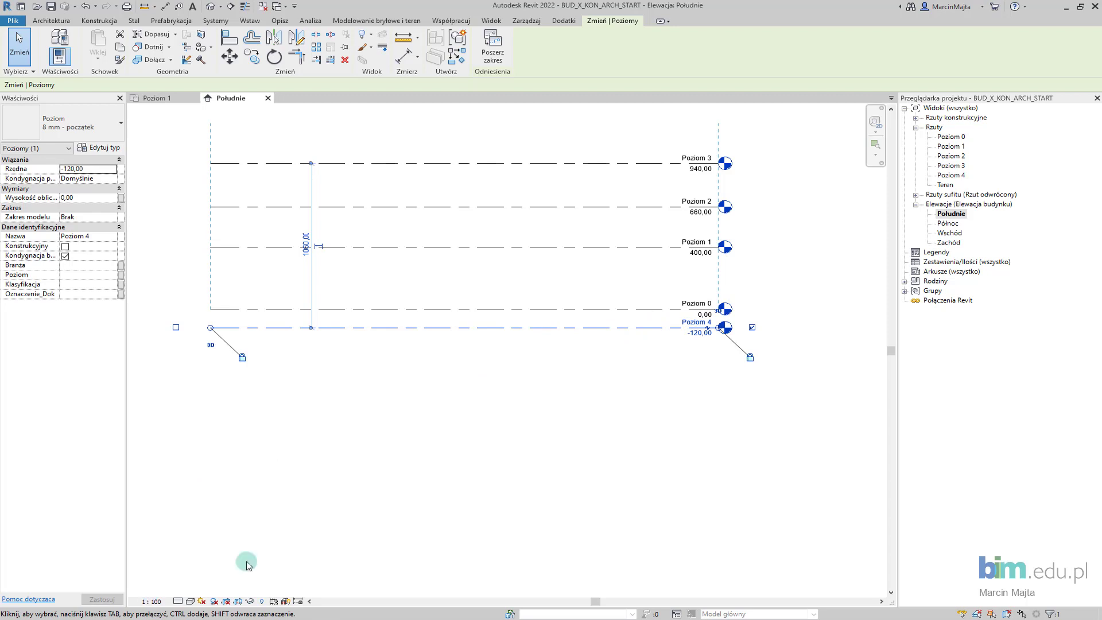
scroll(737, 313, "up", 2)
scroll(694, 345, "up", 2)
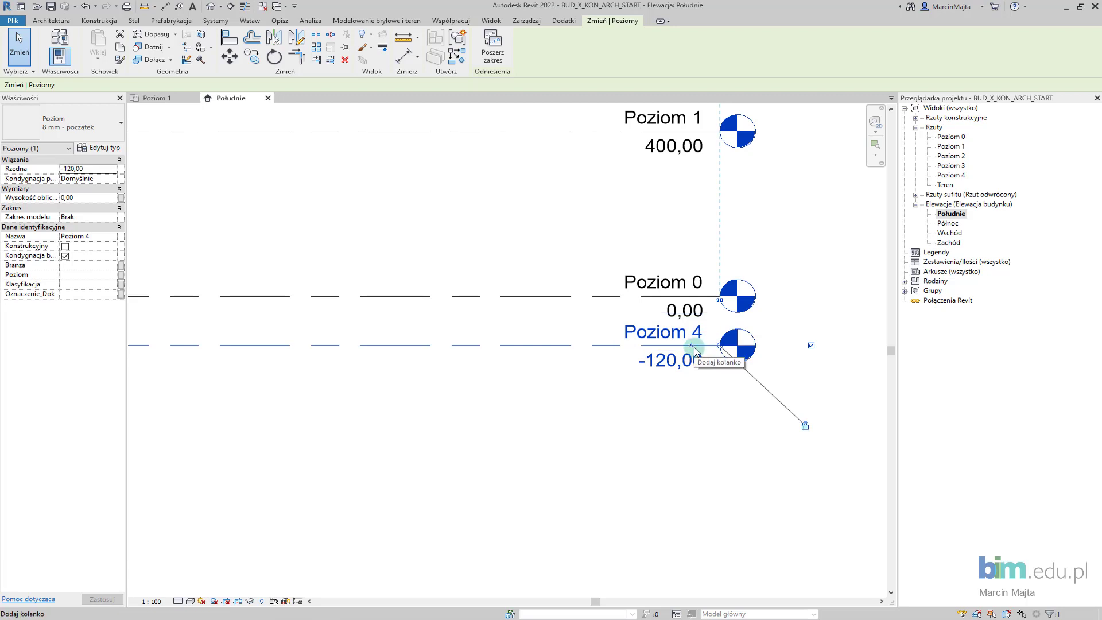
left_click(690, 344)
scroll(637, 394, "down", 2)
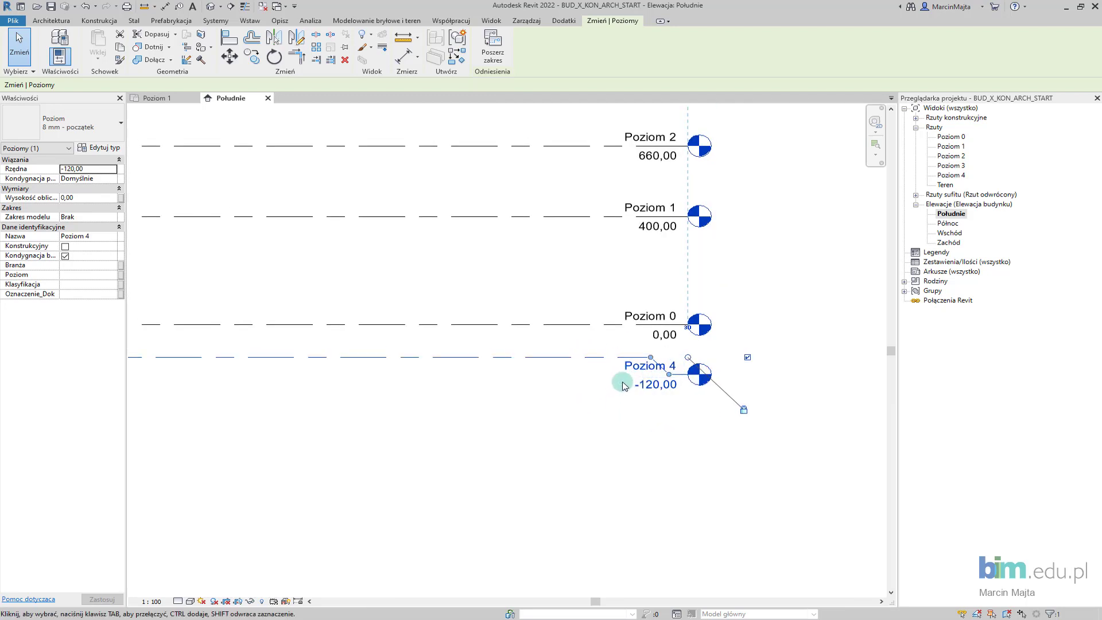
Rename the -120,00 level to 'Poziom -1,20m - FUNDAMNETY', renaming its plan view too.
left_click(644, 366)
type("UNDAMNETY")
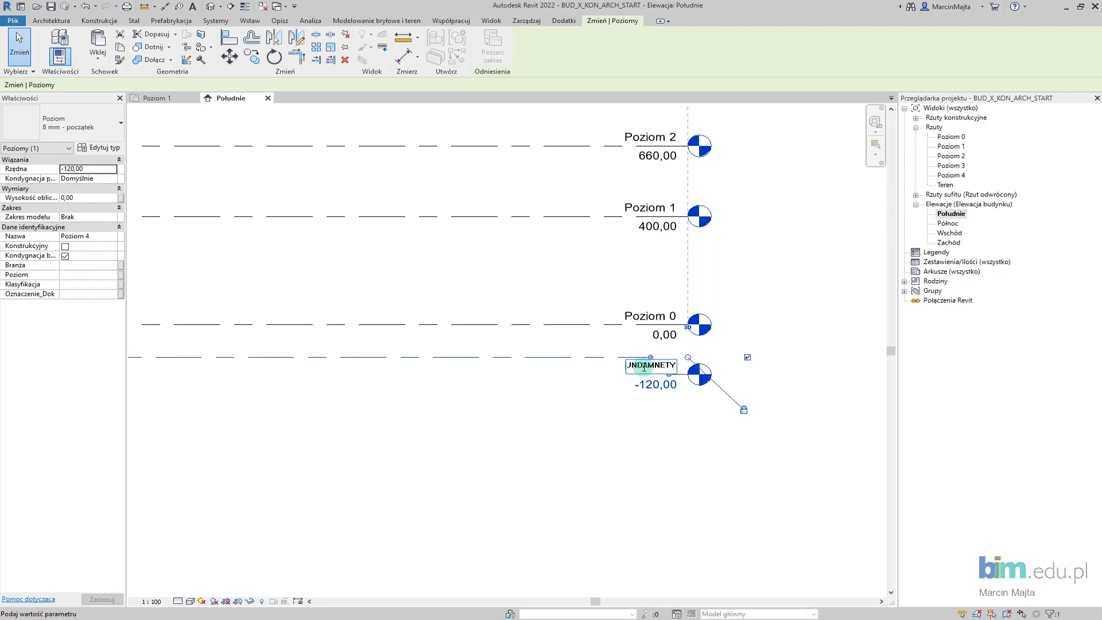
left_click(631, 425)
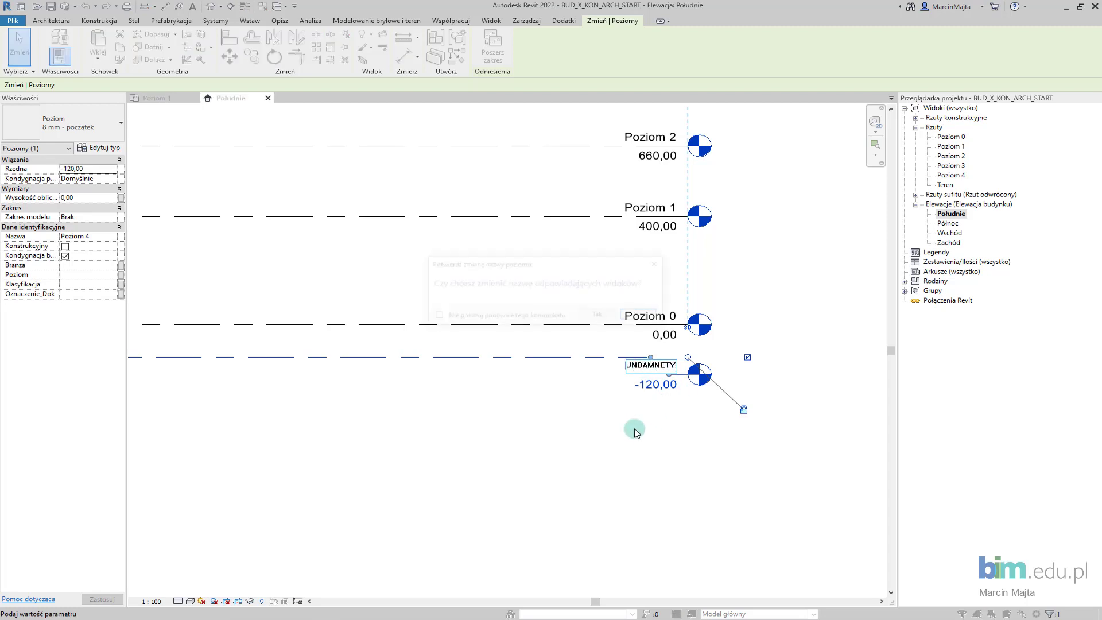
left_click(597, 316)
scroll(561, 290, "down", 1)
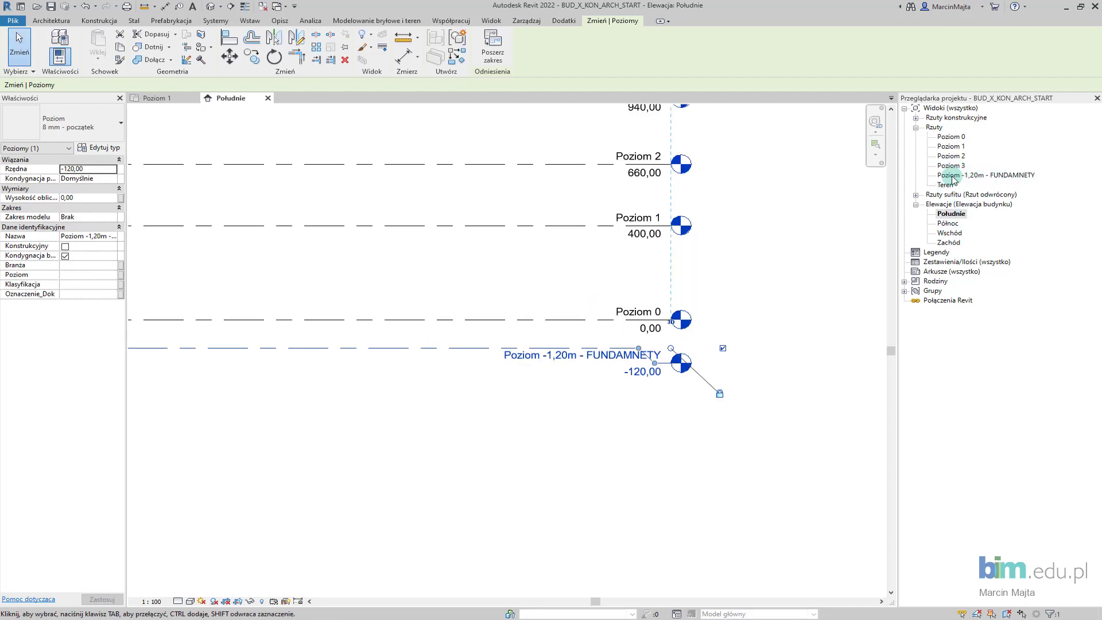
left_click(524, 272)
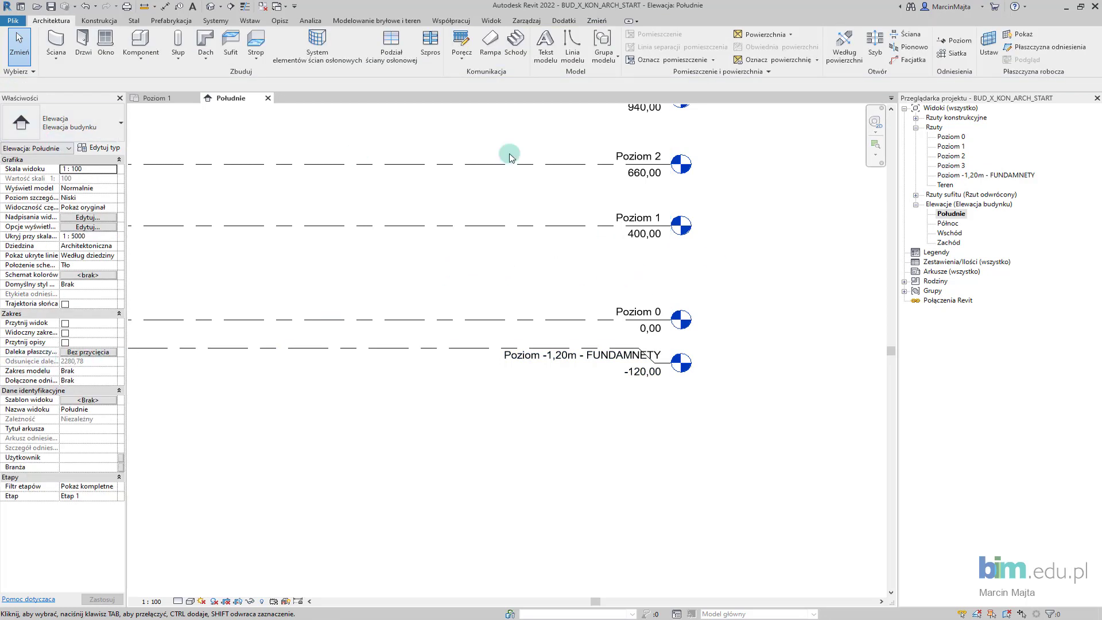
mouse_move(990, 98)
left_mouse_down()
mouse_move(248, 346)
mouse_move(29, 406)
mouse_move(77, 608)
left_mouse_up()
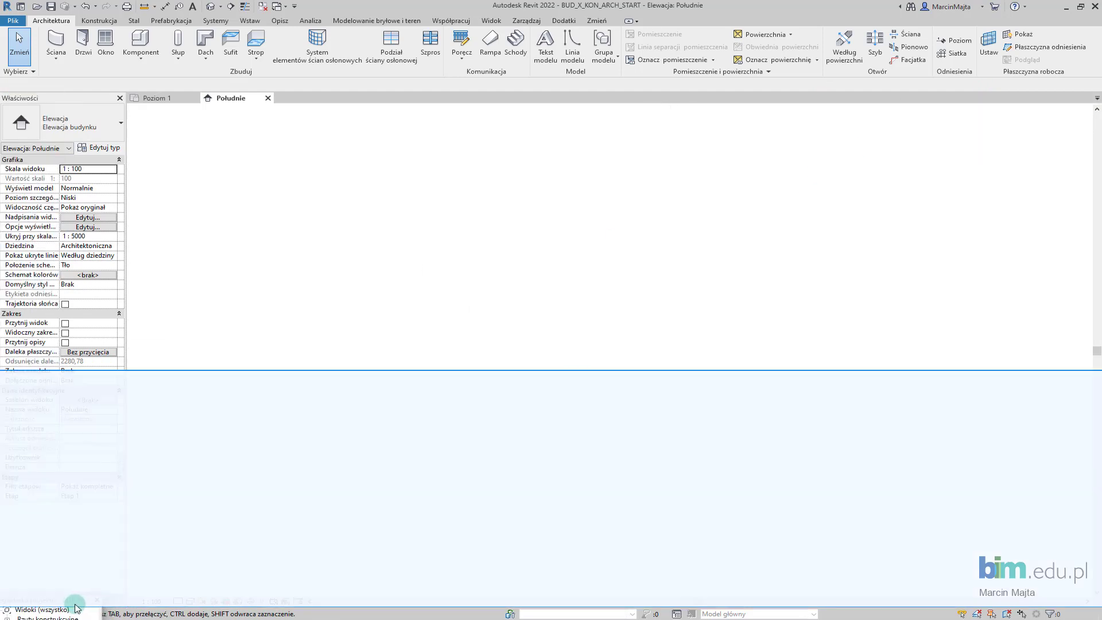
left_click_drag(77, 608, 78, 607)
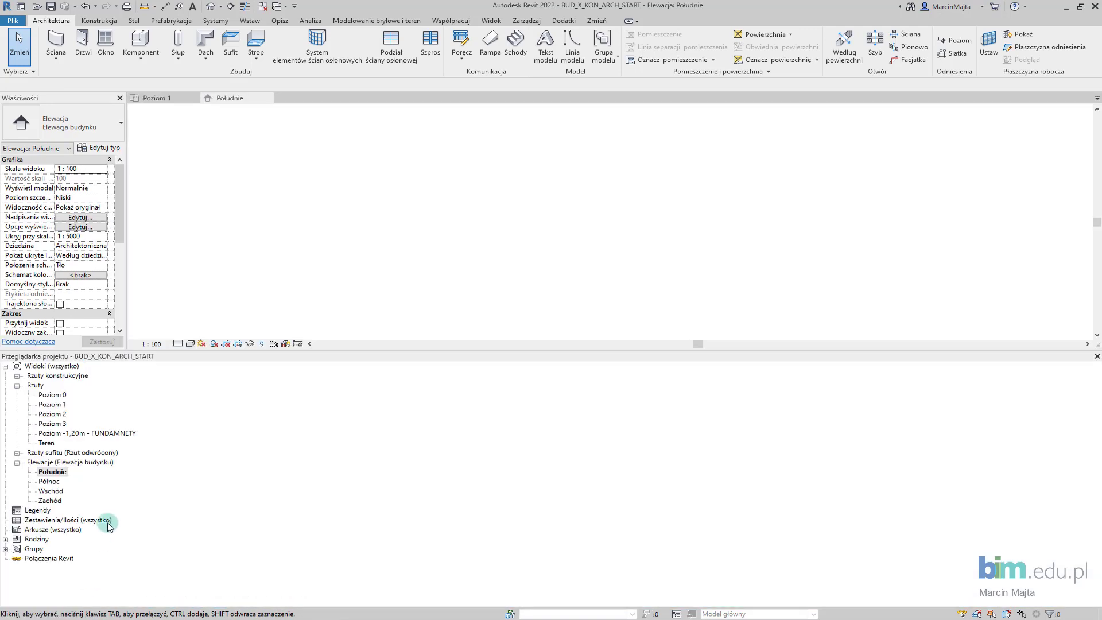
left_click(599, 343)
left_click_drag(416, 362, 795, 272)
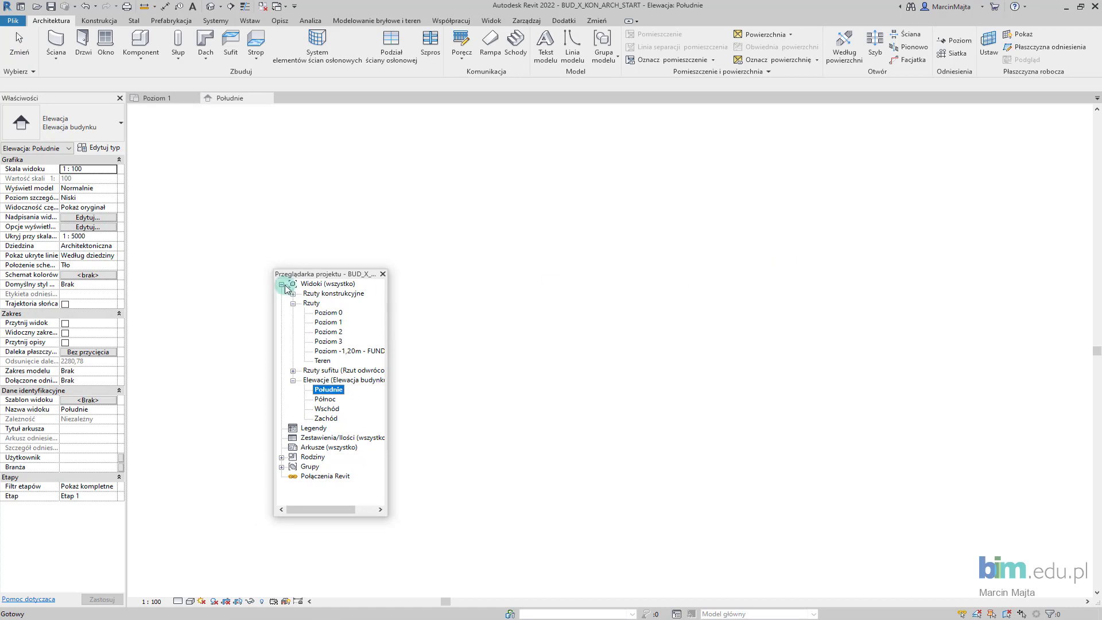
mouse_move(308, 276)
left_mouse_down()
mouse_move(1022, 325)
mouse_move(1097, 318)
left_mouse_up()
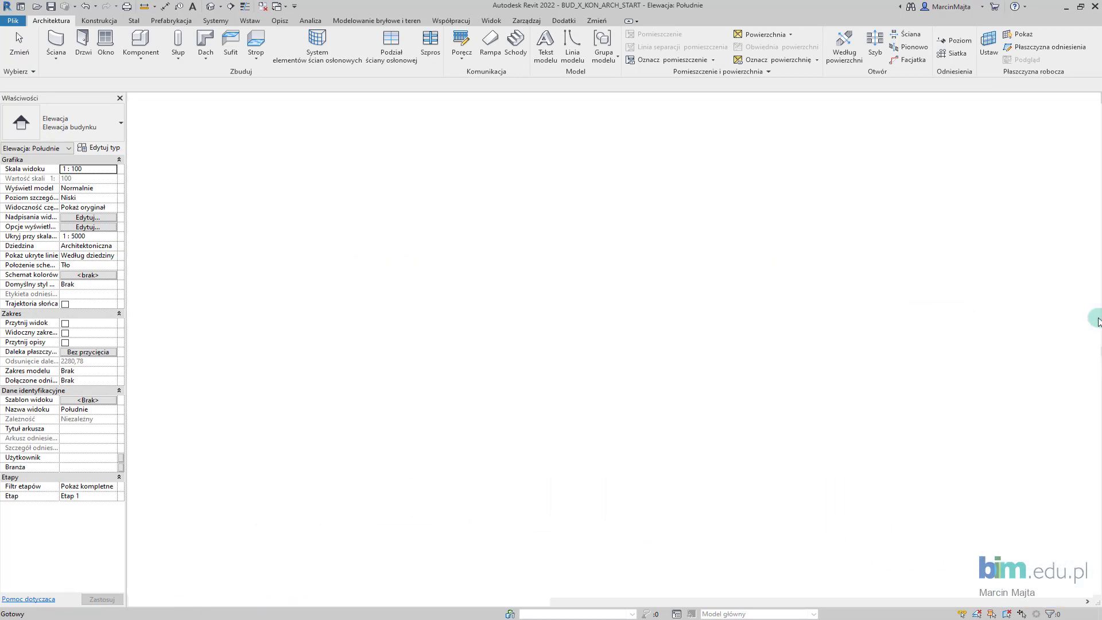
left_click_drag(554, 308, 926, 310)
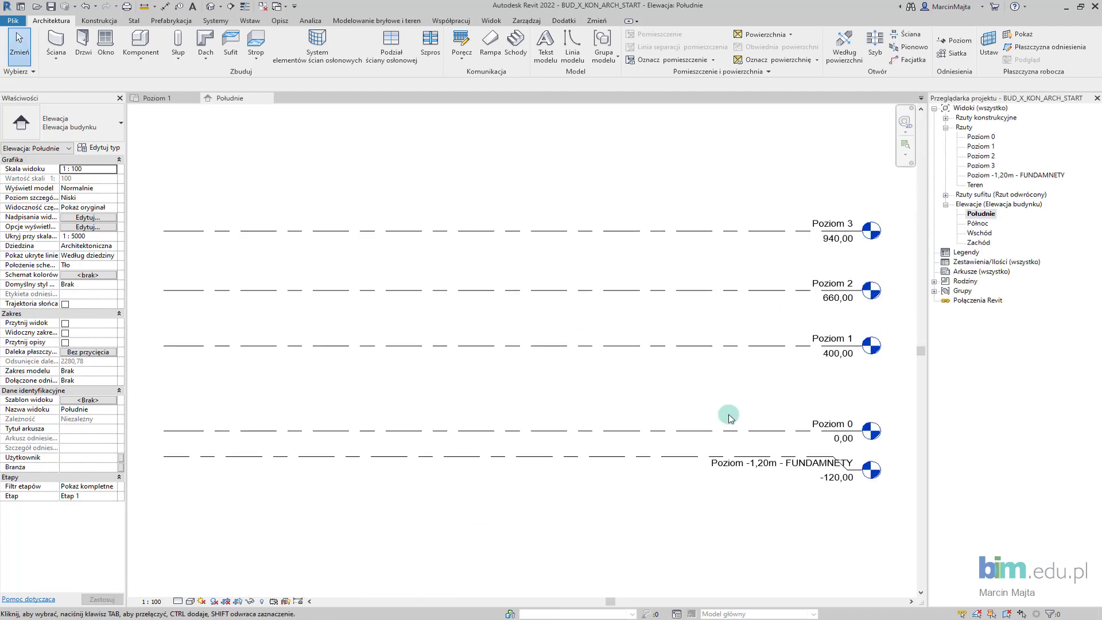
mouse_move(728, 413)
middle_mouse_down()
mouse_move(706, 407)
mouse_move(699, 388)
middle_mouse_up()
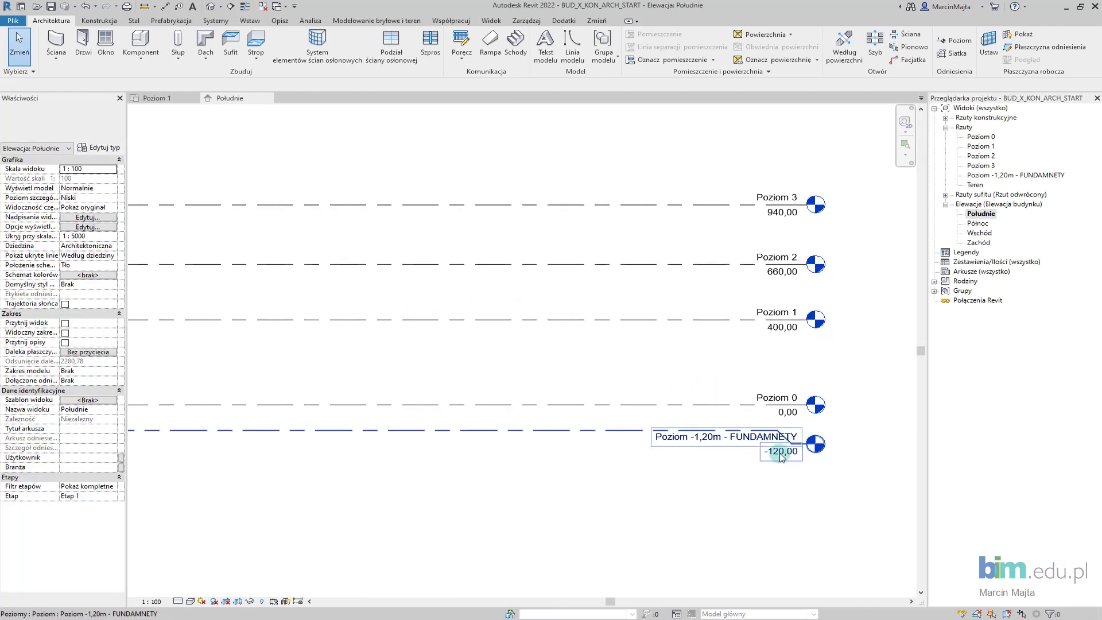
left_click(775, 312)
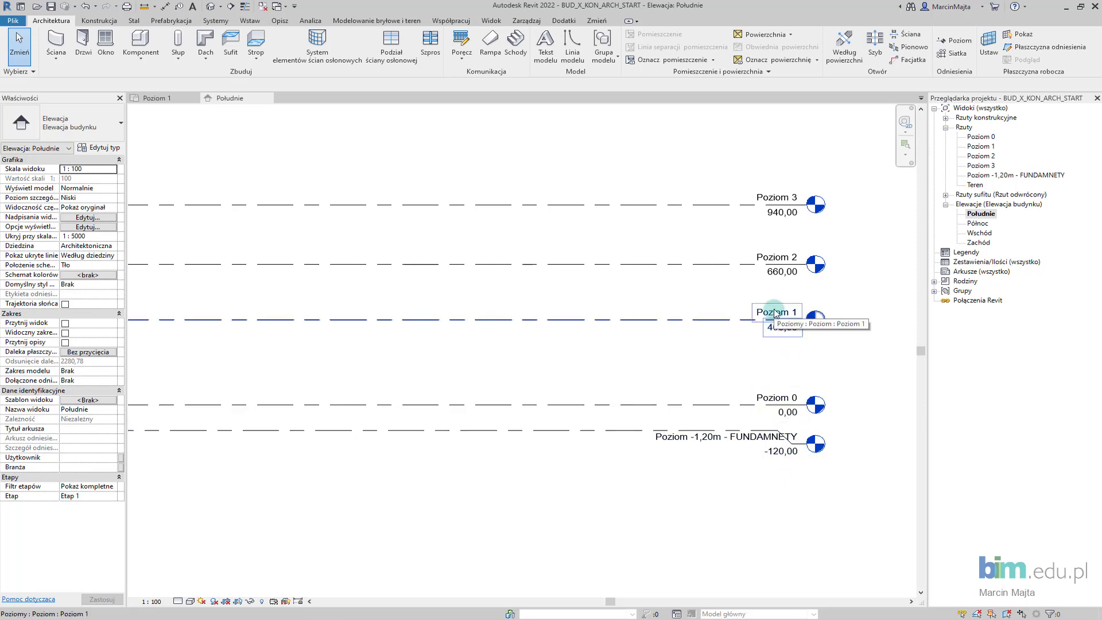
left_click(775, 312)
type("+2,96m")
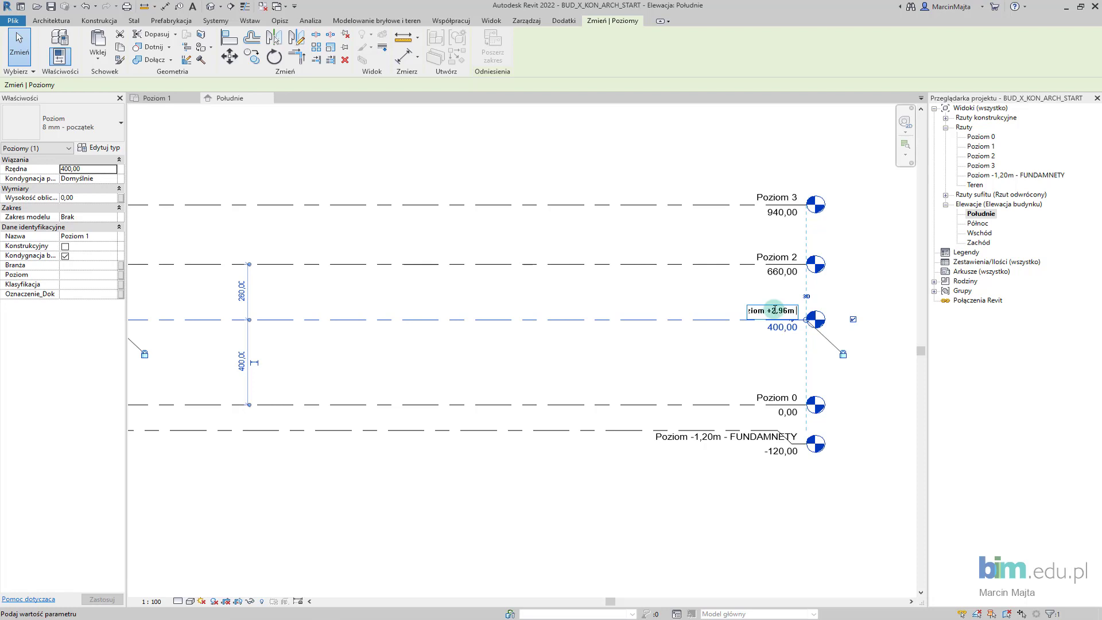
Rename Poziom 1 to Poziom +2,96m and Poziom 2 to Poziom +3,60m, with their plan views.
left_click(658, 293)
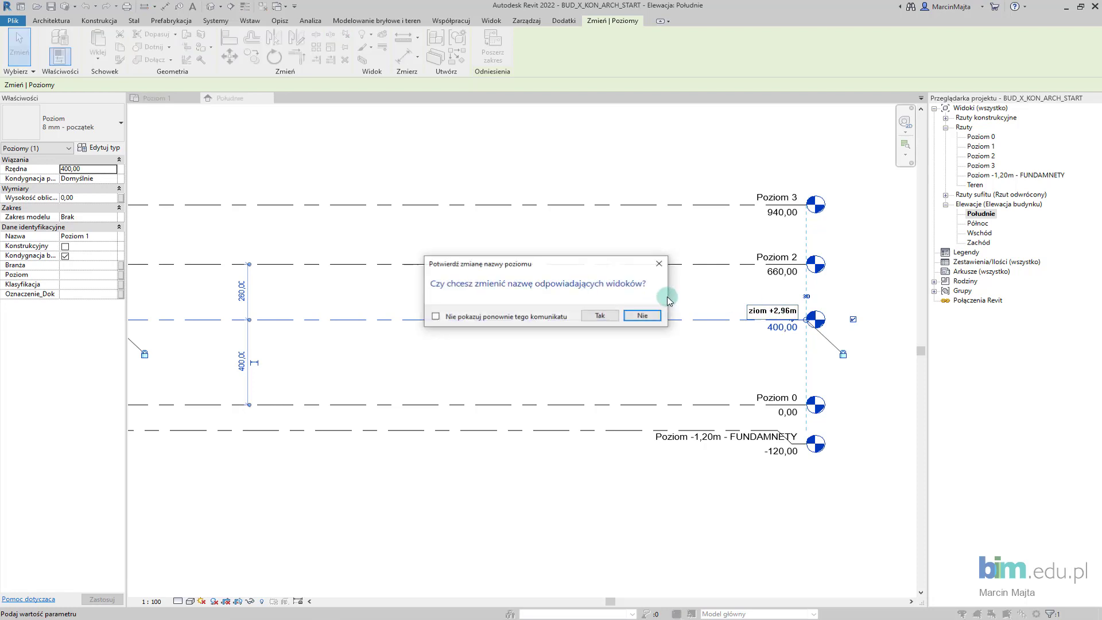
left_click(600, 315)
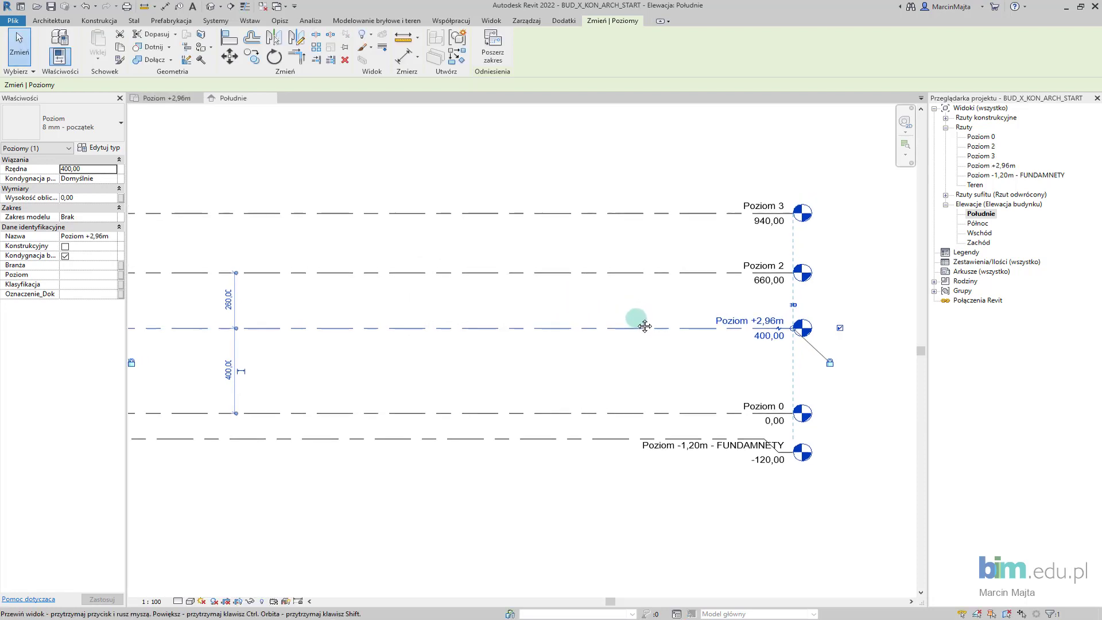
left_click(756, 285)
left_click(755, 284)
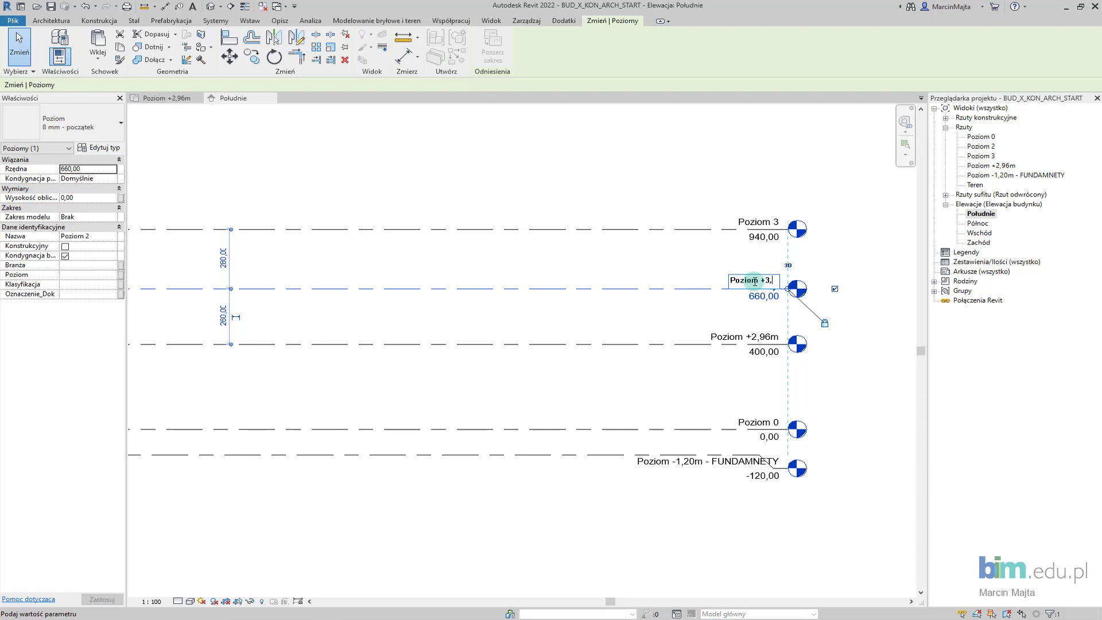
type("60m")
left_click(591, 270)
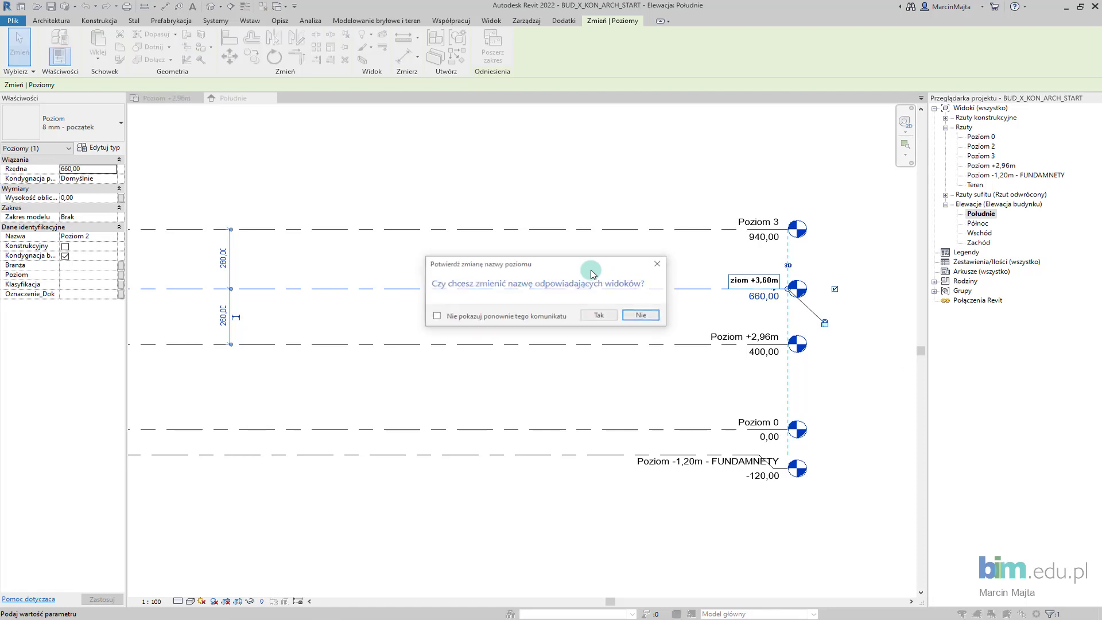
left_click(596, 315)
Rename Poziom 3 to Poziom +5,80m along with its plan view.
left_click(752, 222)
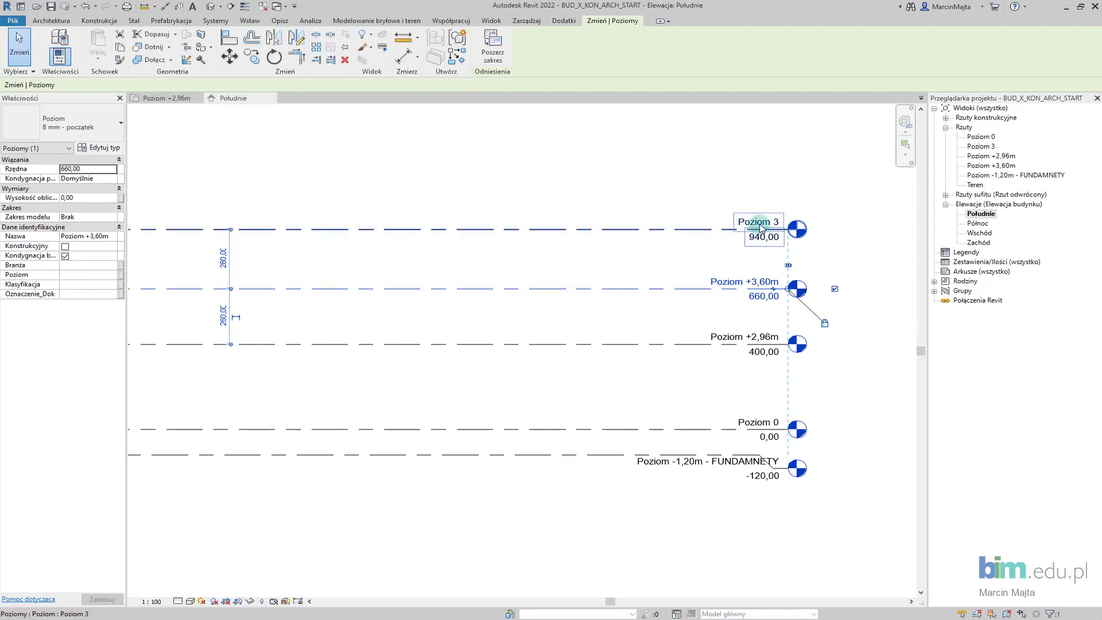
left_click(760, 223)
type("+5,80m")
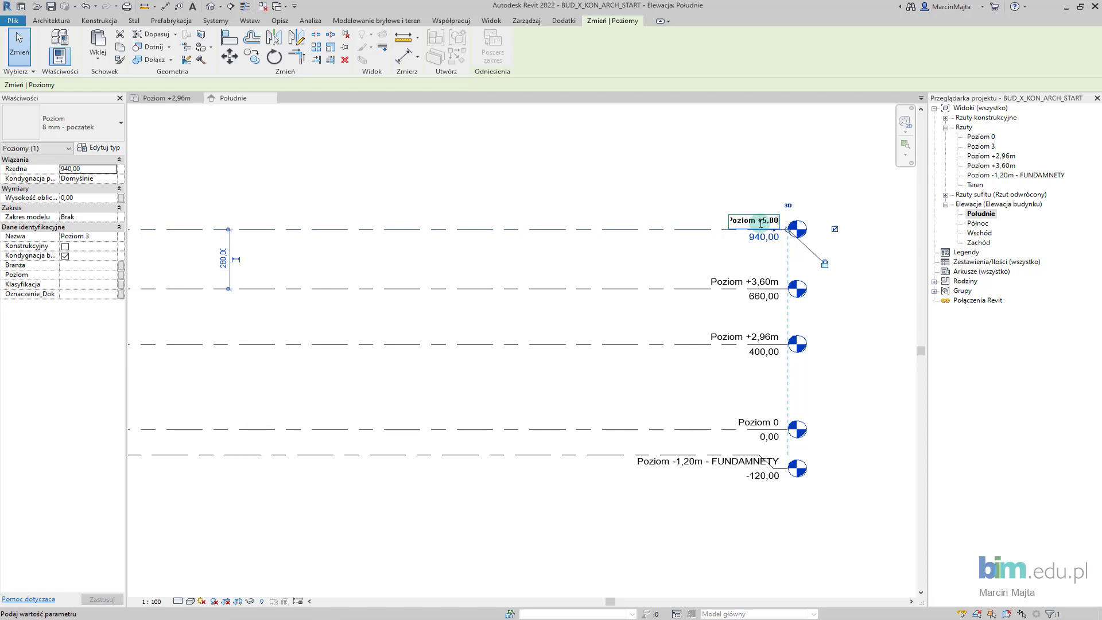
left_click(652, 197)
left_click(598, 316)
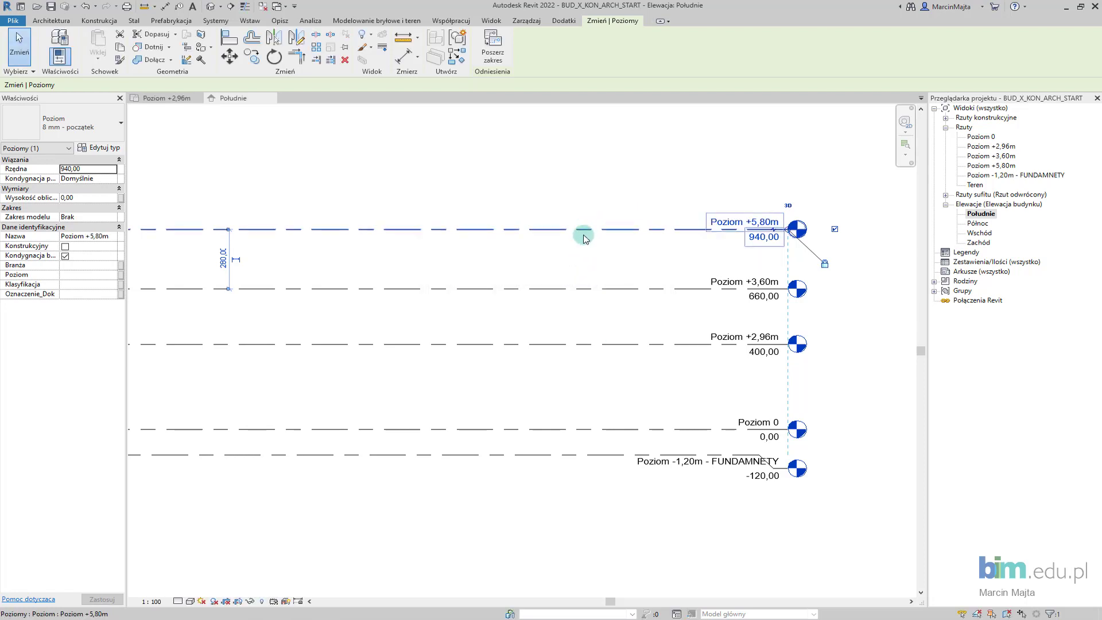
Draw a new level at 1250,00 above the existing levels.
key("l")
key("l")
middle_click_drag(322, 193, 437, 235)
scroll(437, 235, "down", 2)
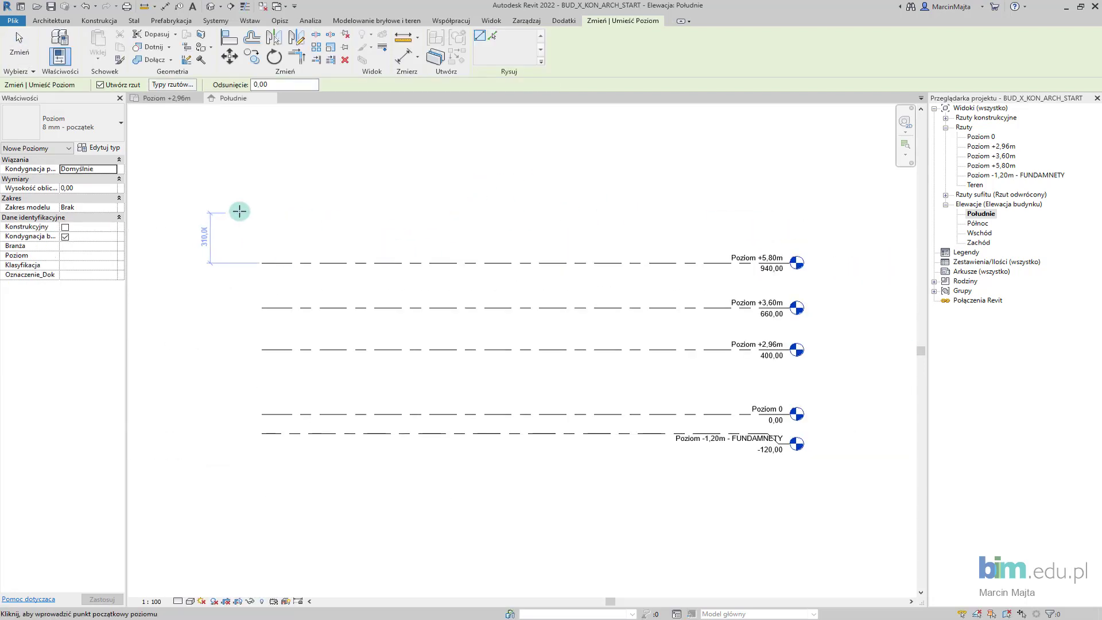
left_click(262, 213)
left_click(787, 213)
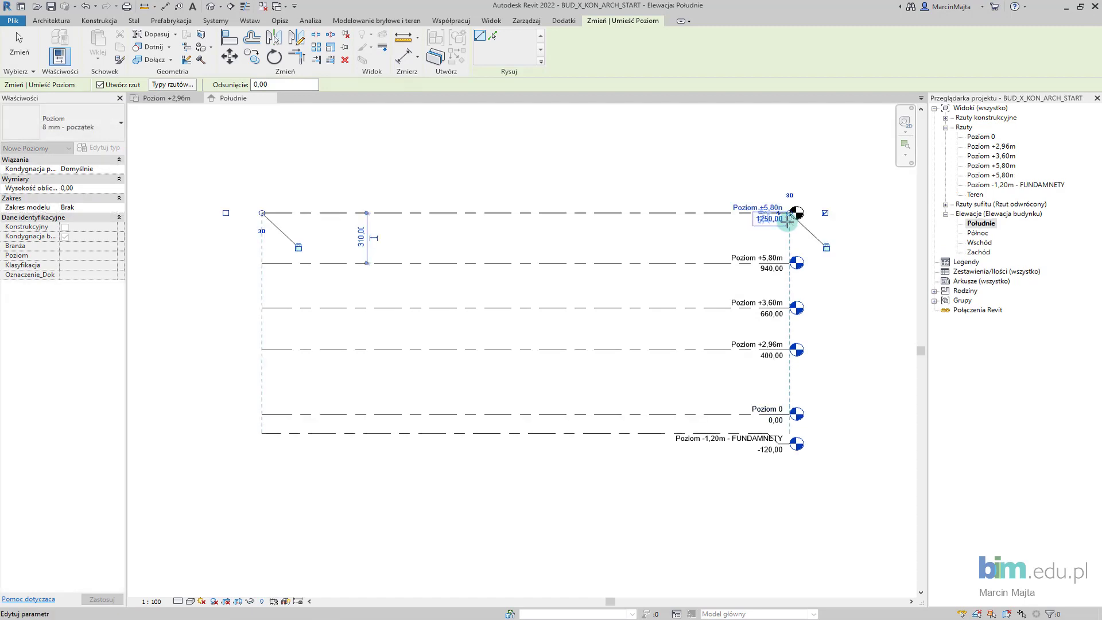
key("Escape")
key("Escape")
Name the new level 'Poziom +6,30m' and rename its plan view to match.
left_click(762, 208)
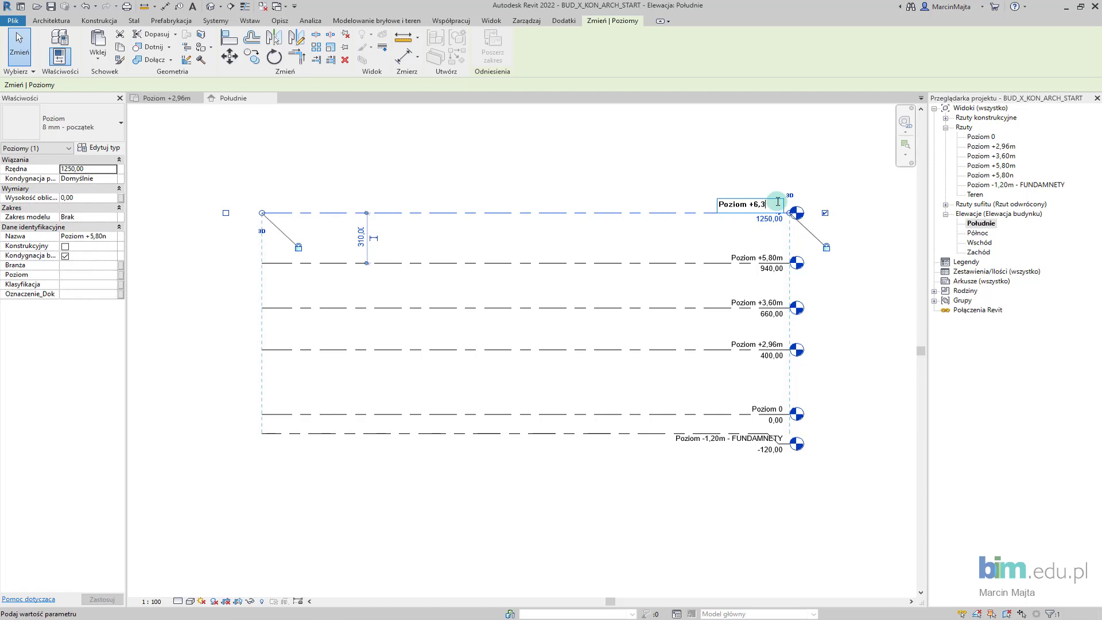
type("0")
key("Return")
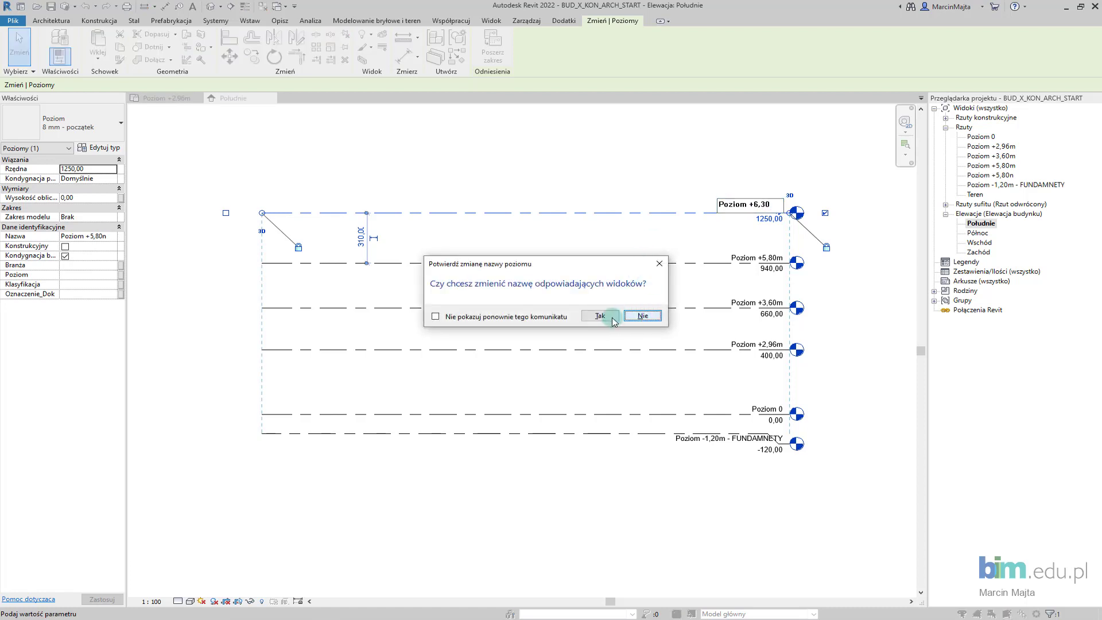
left_click(615, 318)
left_click(774, 206)
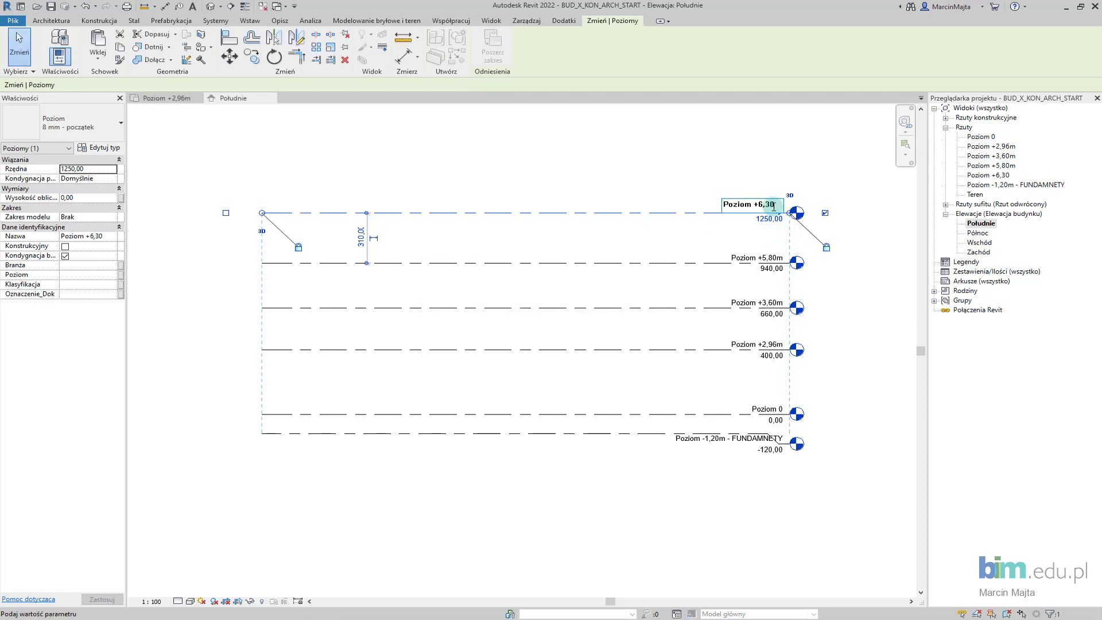
type("m")
left_click(647, 167)
left_click(599, 314)
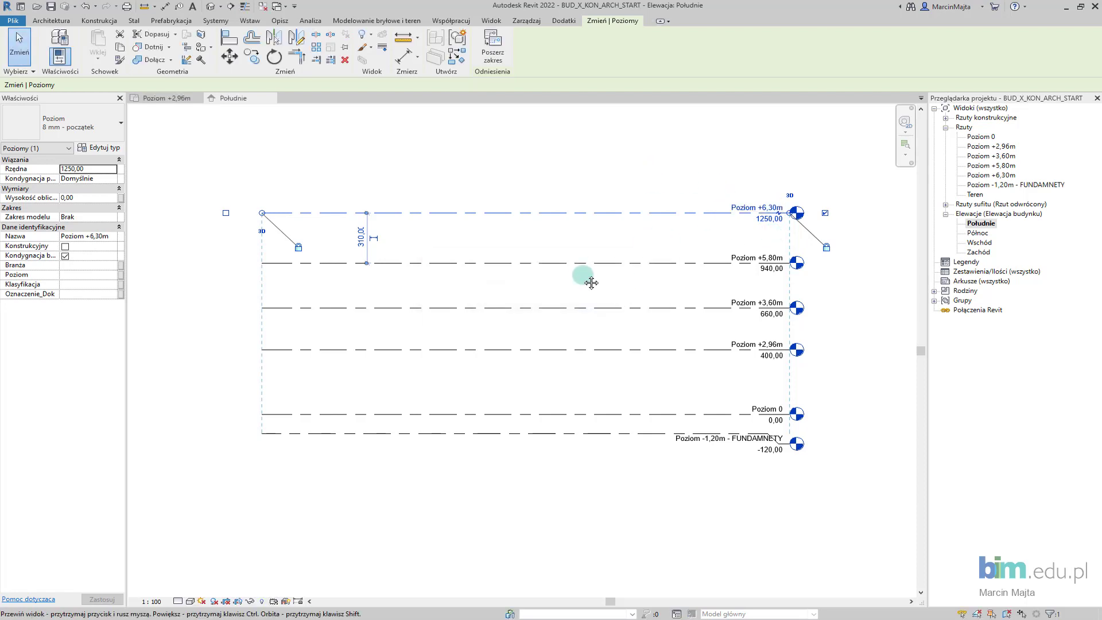
Set the +2,96m and +3,60m levels to 296 and 360, offsetting their heads apart.
scroll(698, 413, "up", 2)
left_click(654, 261)
left_click(654, 261)
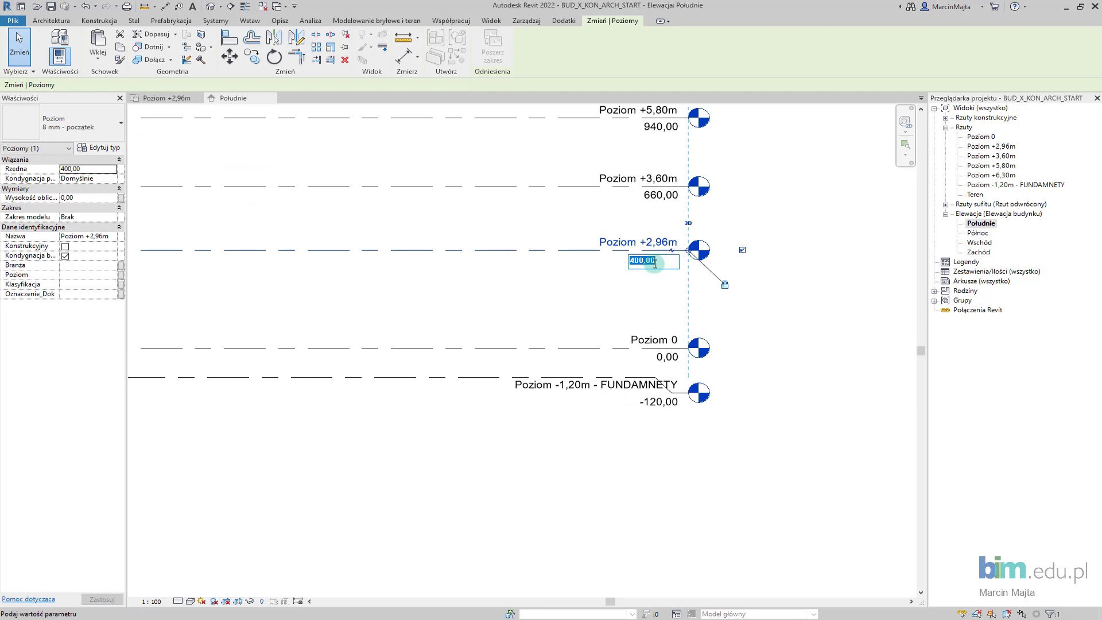
type("96")
key("Return")
left_click(655, 196)
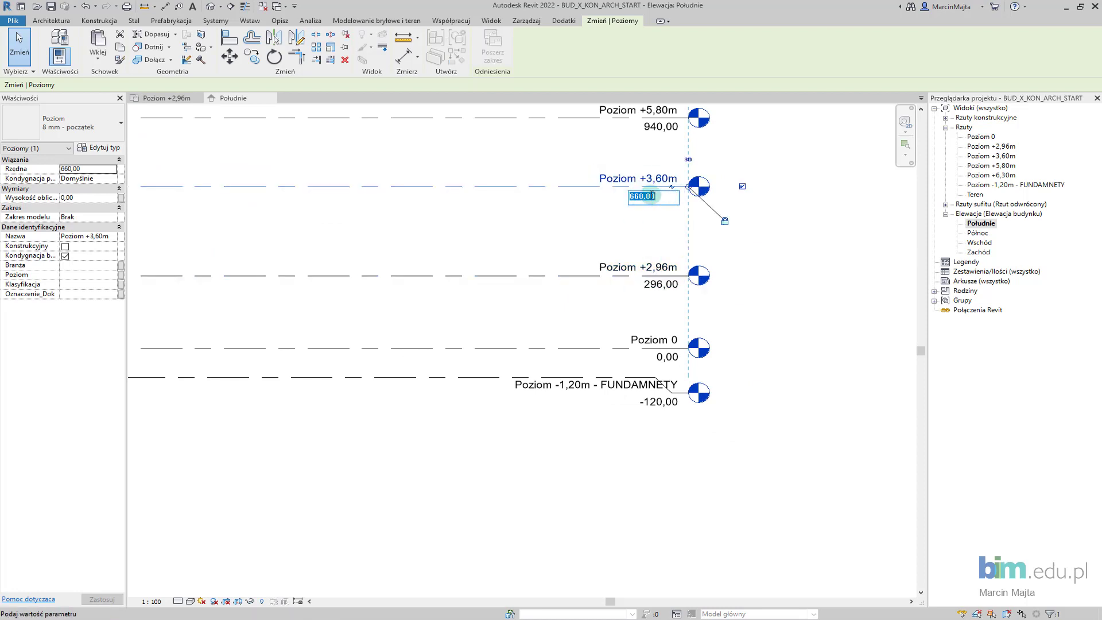
type("360")
key("Return")
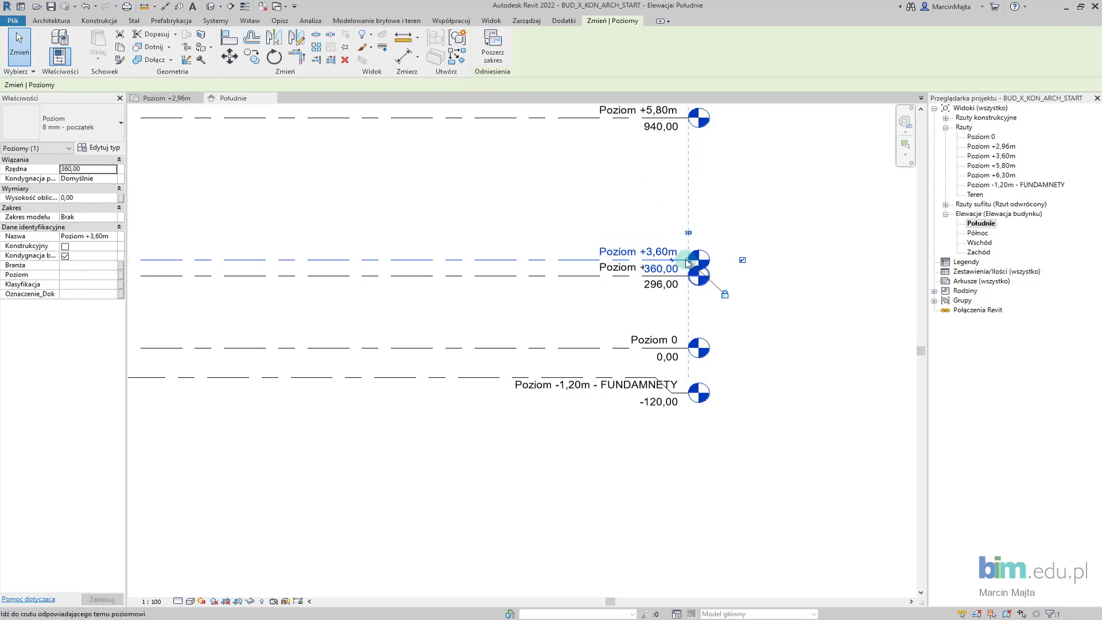
left_click(674, 260)
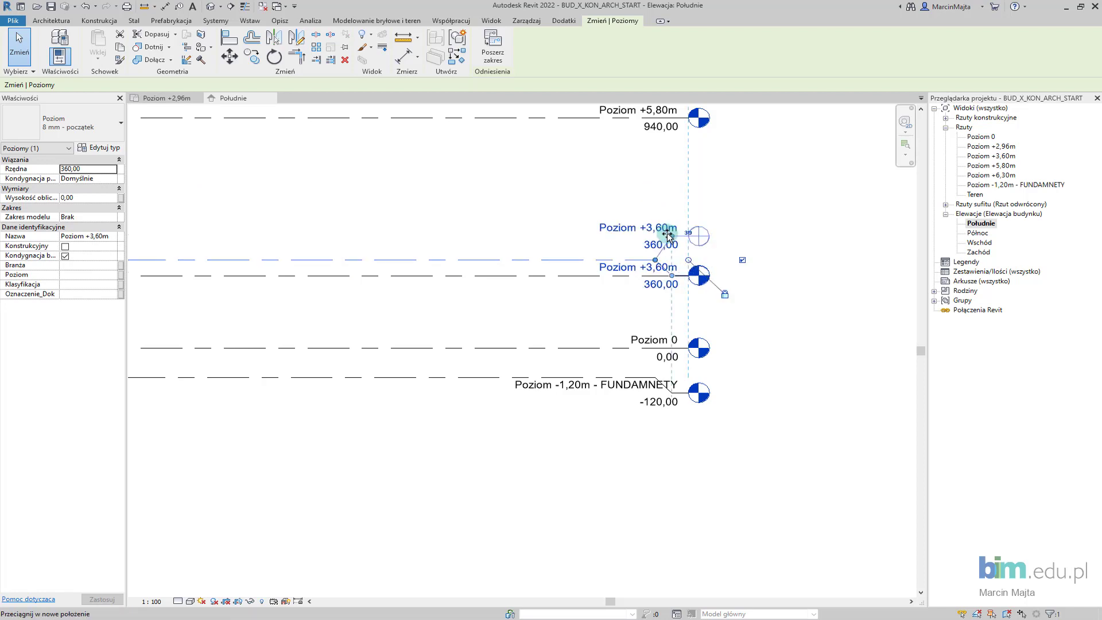
left_click(559, 265)
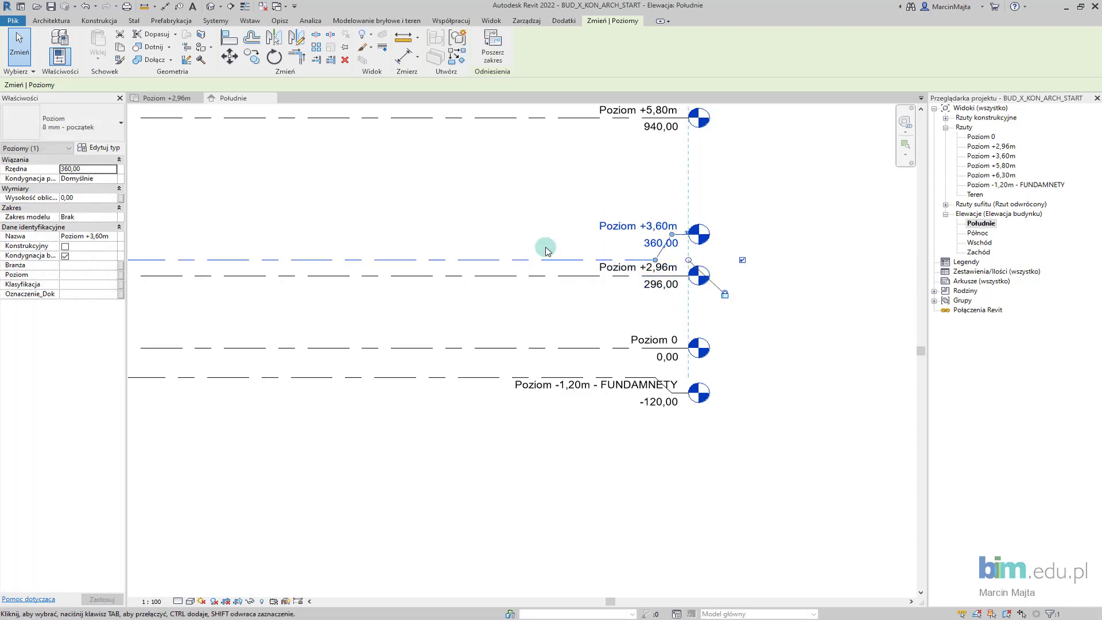
left_click(576, 276)
left_click(672, 277)
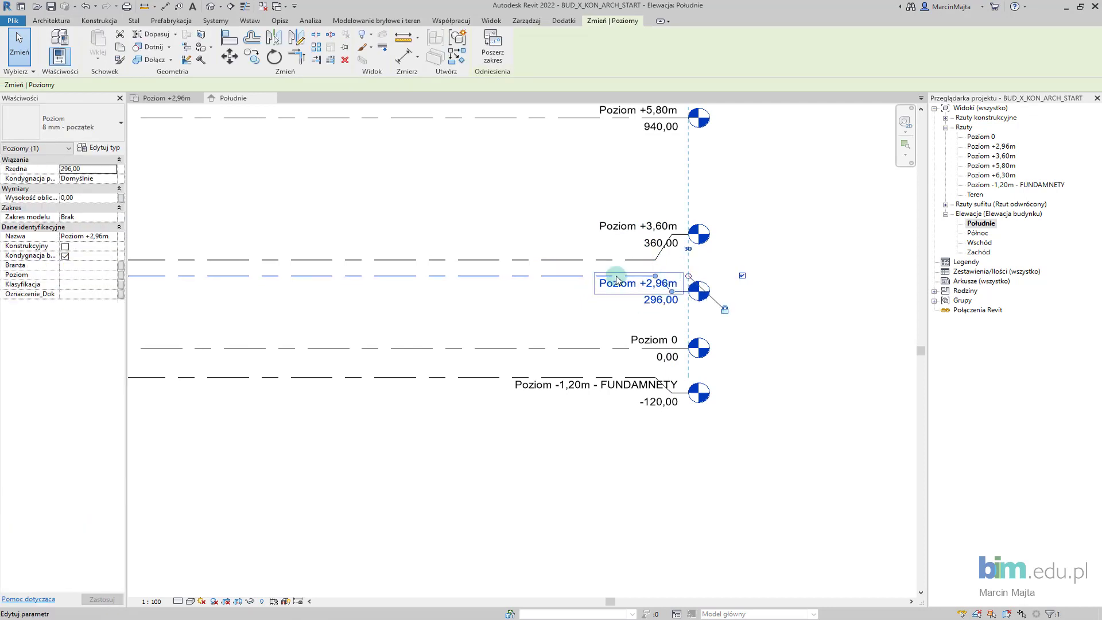
left_click(549, 221)
Lower the +5,80m level to 580 and move its head onto an elbow.
scroll(573, 197, "down", 2)
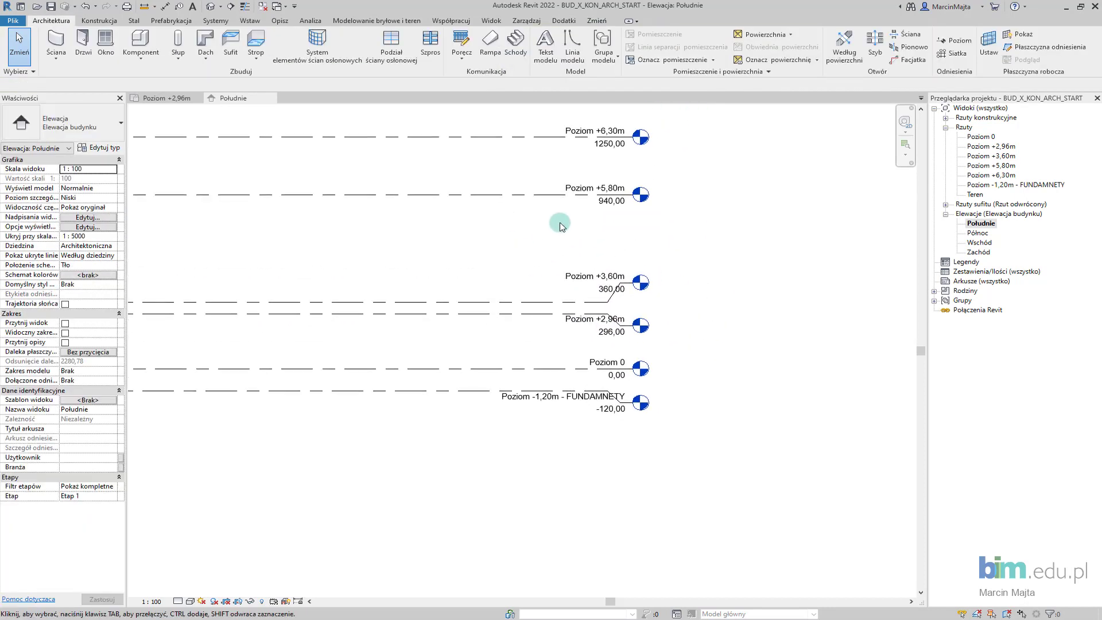
left_click(603, 209)
type("580")
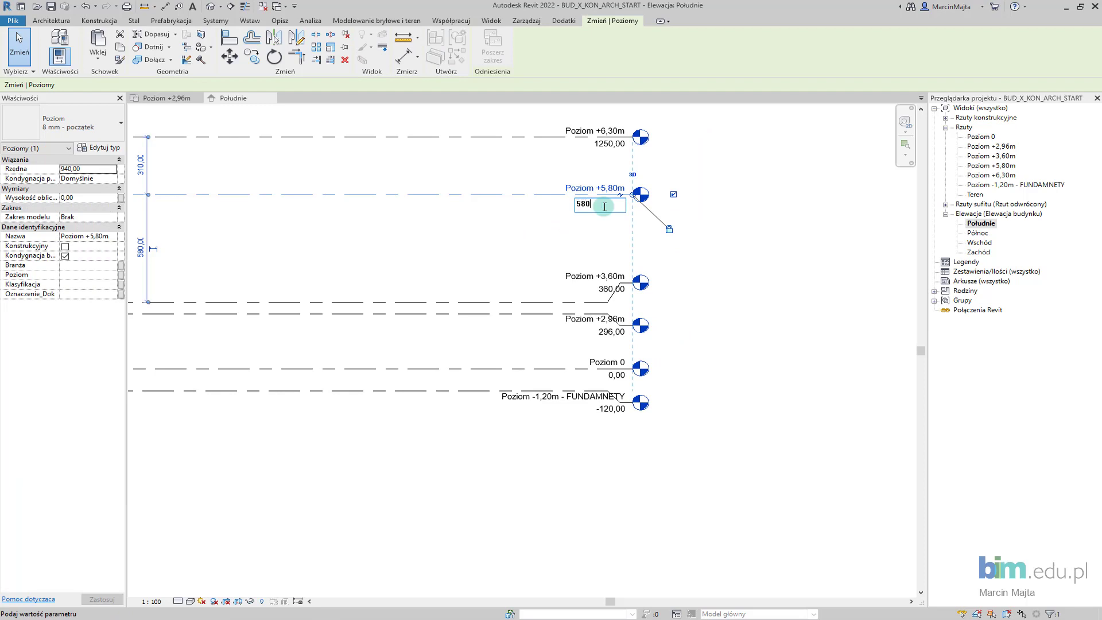
key("Return")
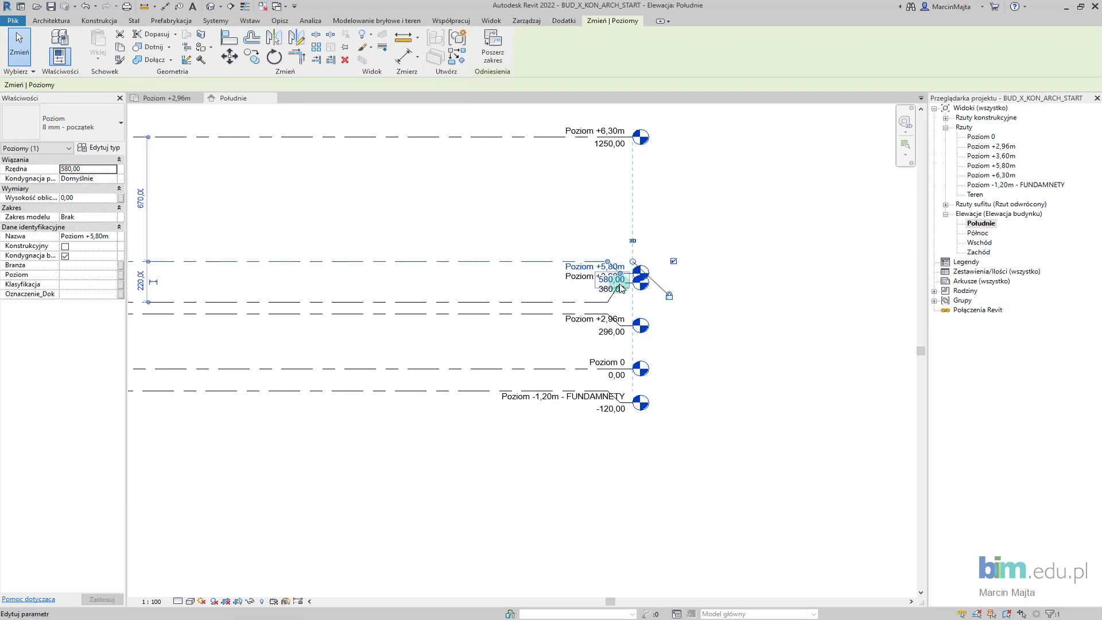
left_click_drag(619, 274, 620, 240)
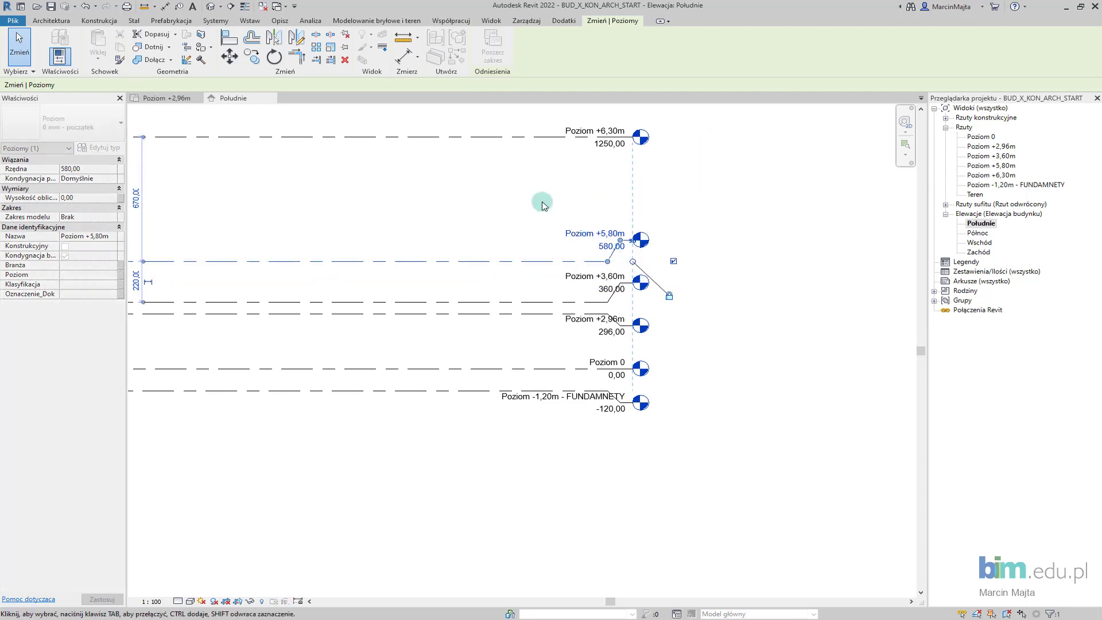
left_click(544, 205)
Lower the +6,30m level to 630, lift its head above +5,80m, and zoom to fit.
scroll(536, 247, "up", 2)
scroll(574, 224, "up", 1)
left_click(610, 217)
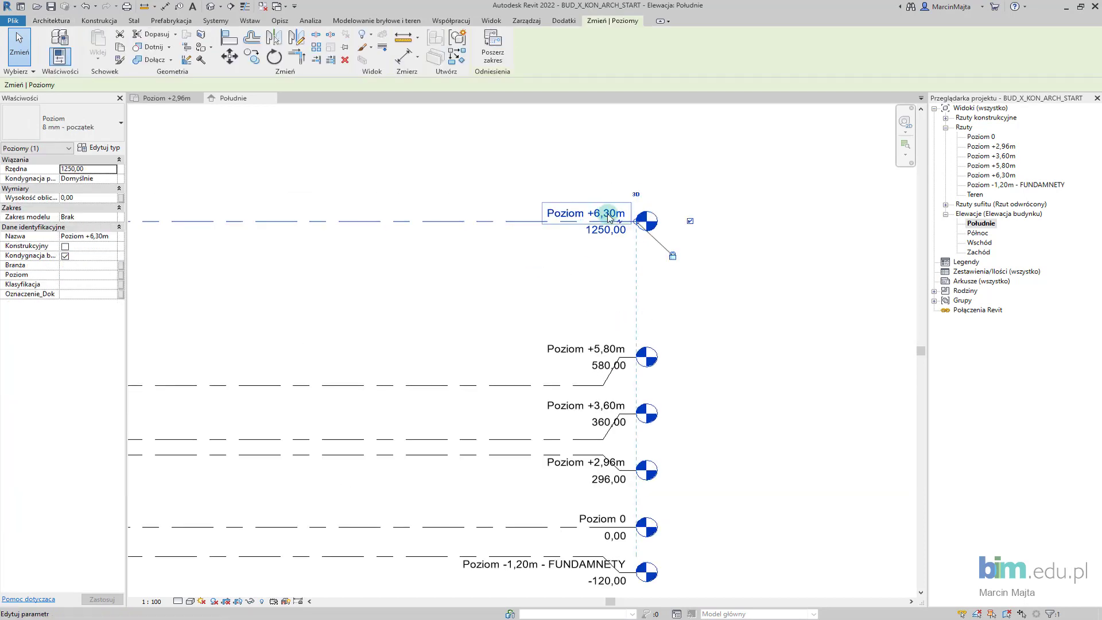
left_click(607, 230)
type("6")
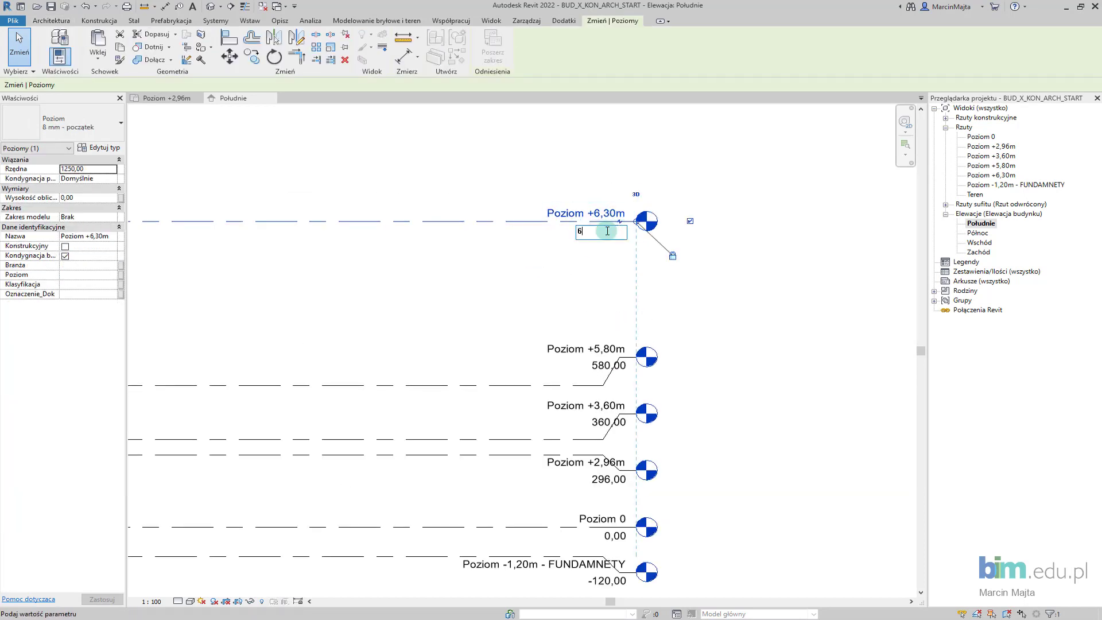
type("30")
key("Return")
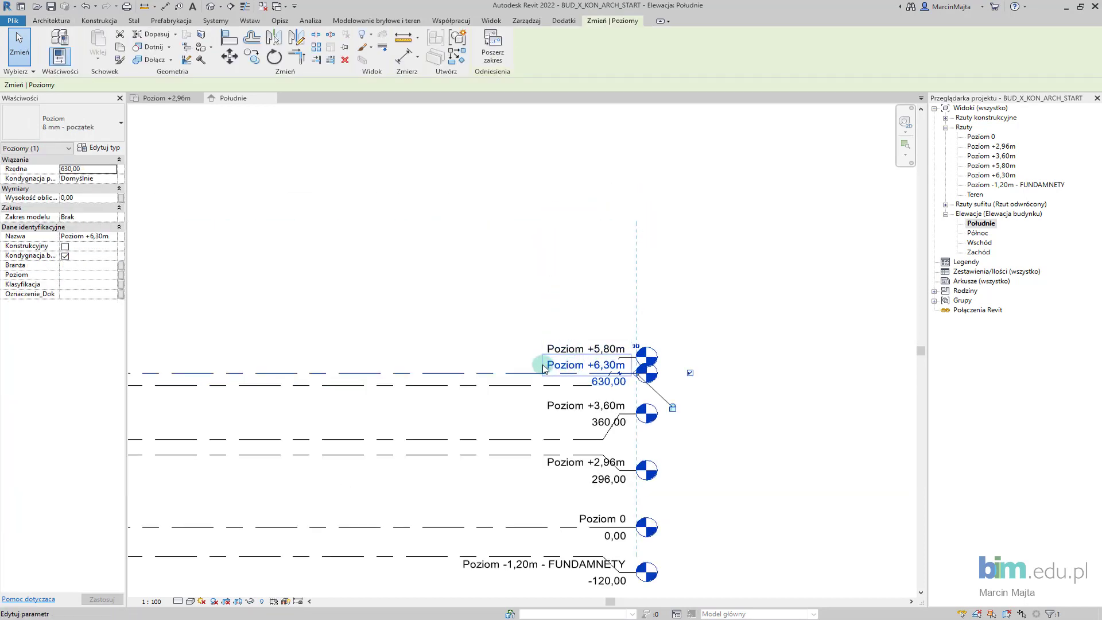
left_click_drag(623, 369, 619, 314)
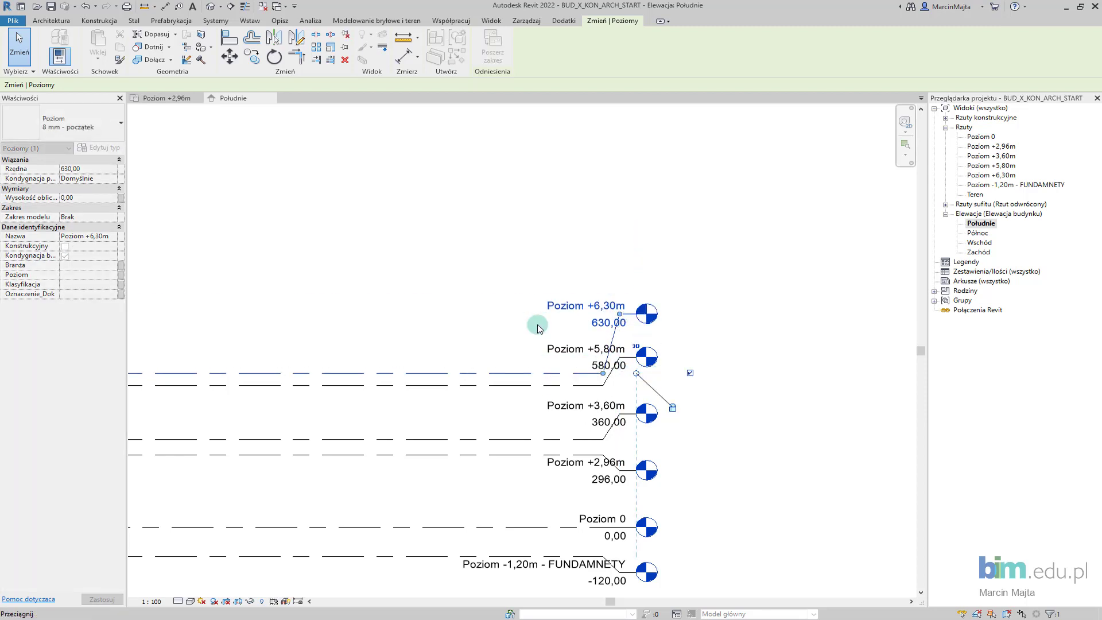
left_click(486, 328)
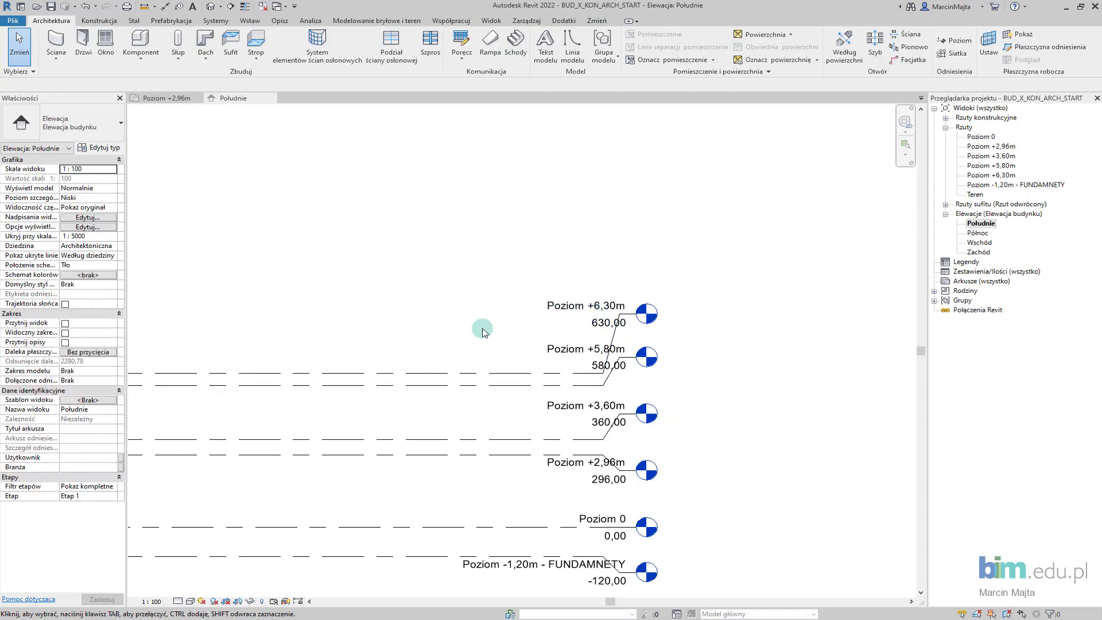
key("z")
key("f")
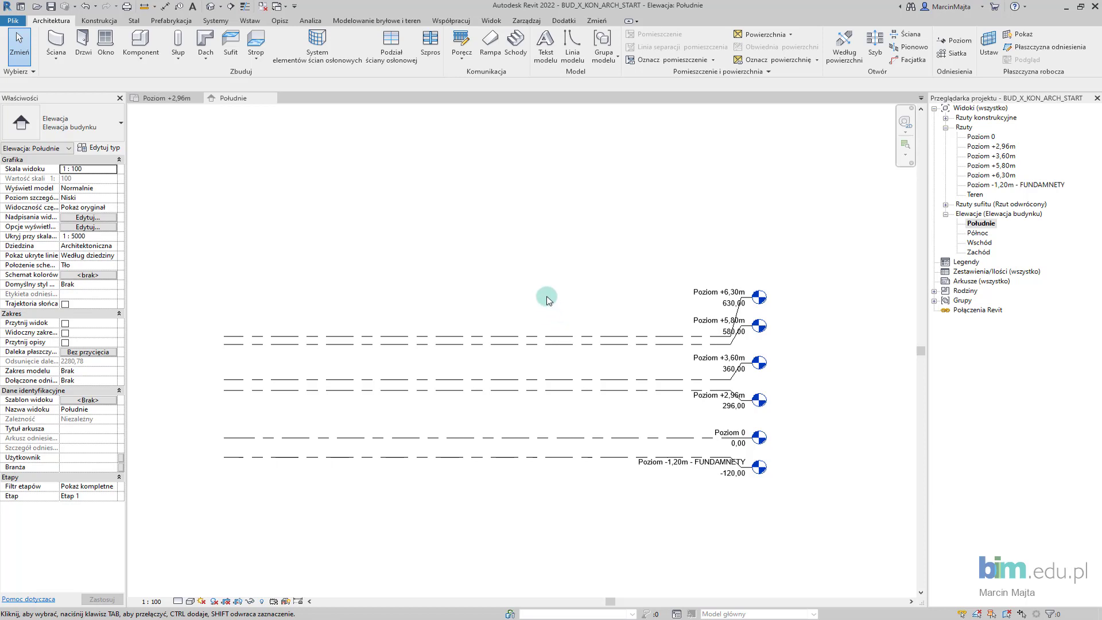
Open the FUNDAMNETY plan with Fine detail level and Consistent Colors visual style.
double_click(978, 184)
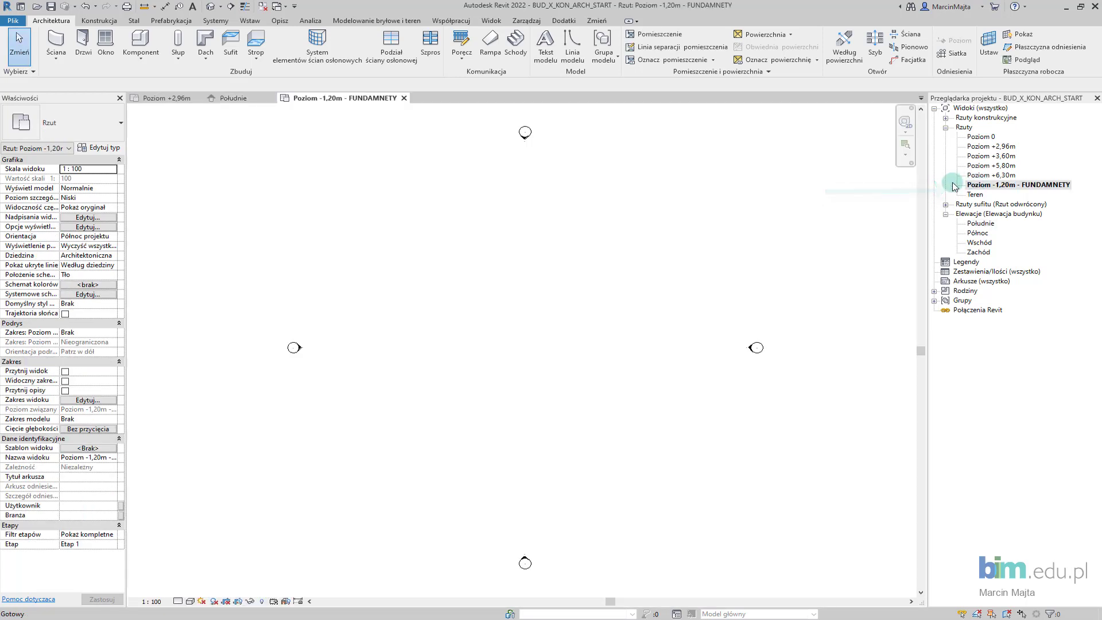
left_click(177, 601)
left_click(188, 591)
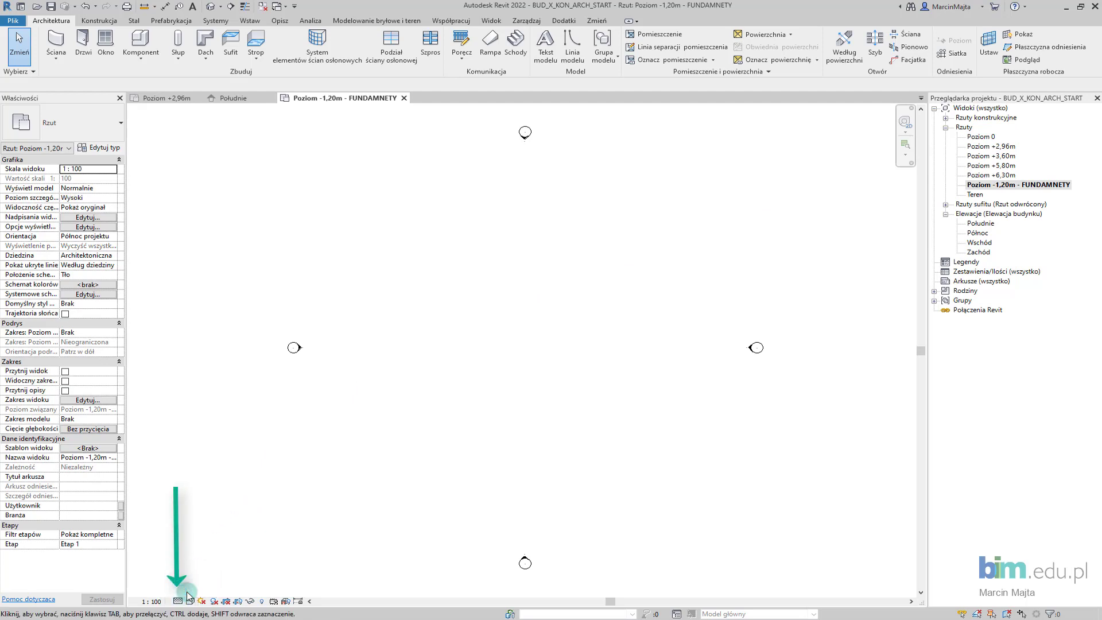
left_click(190, 601)
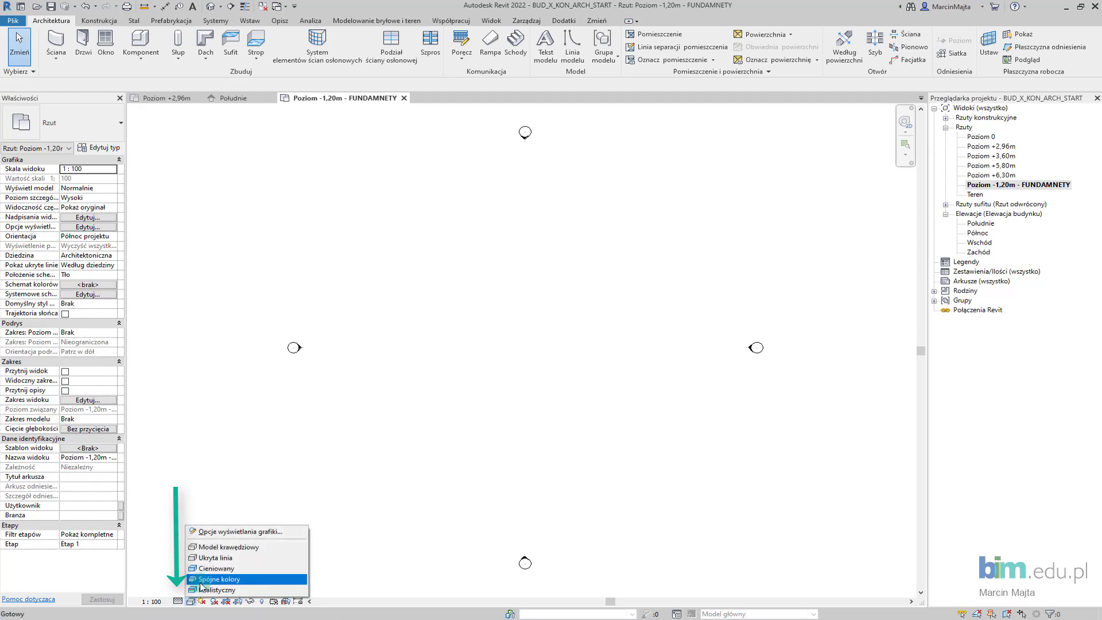
left_click(200, 580)
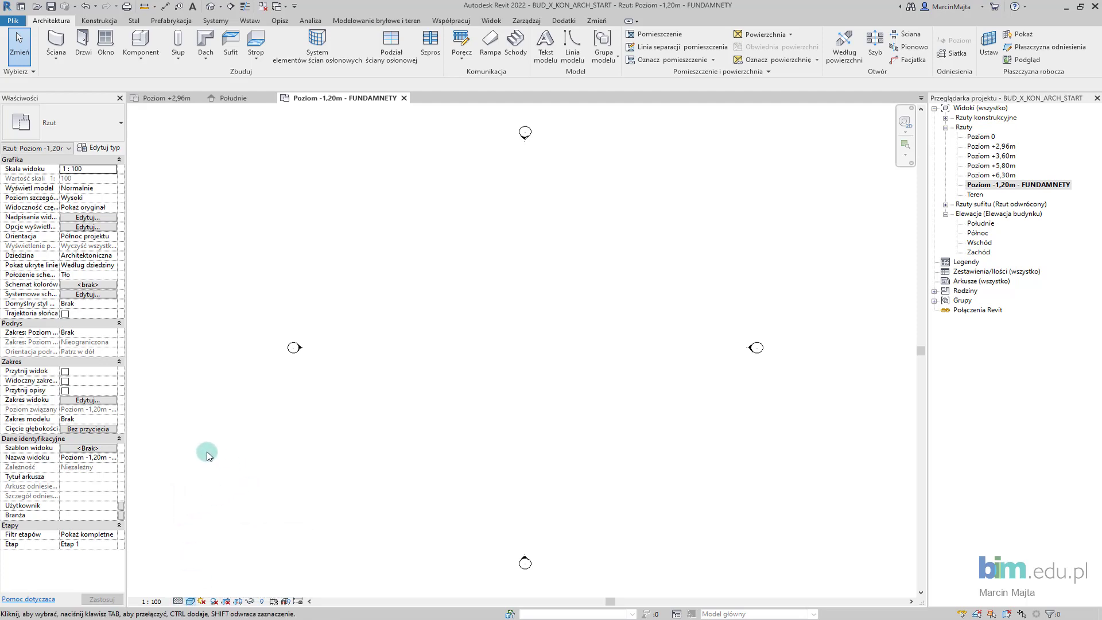
Set the plan's View Range depth offset to -40.
left_click(87, 400)
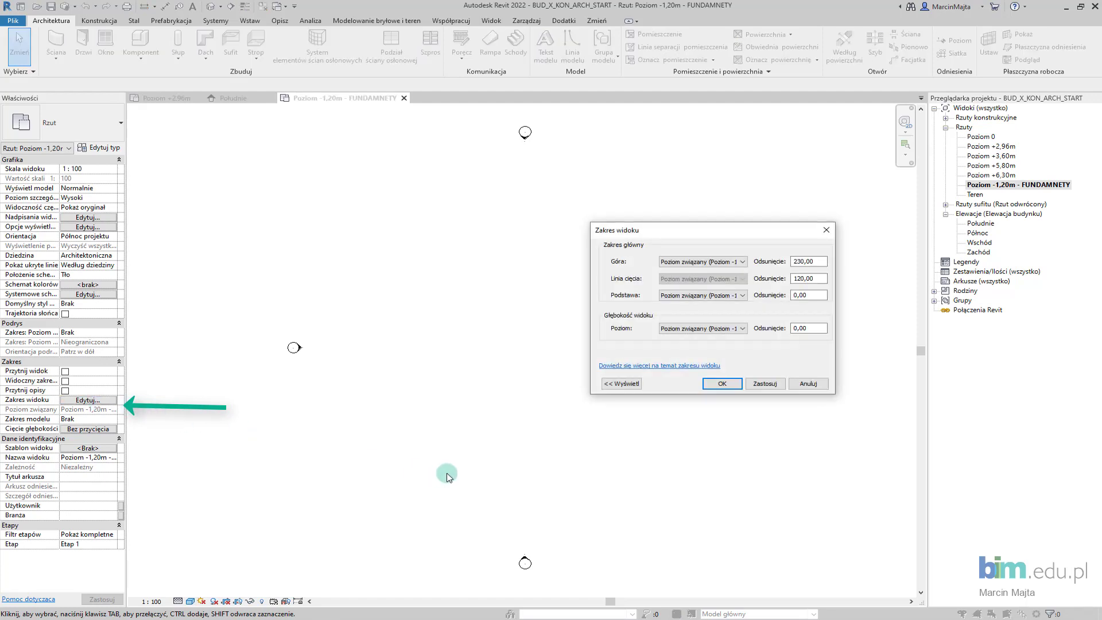
left_click(621, 383)
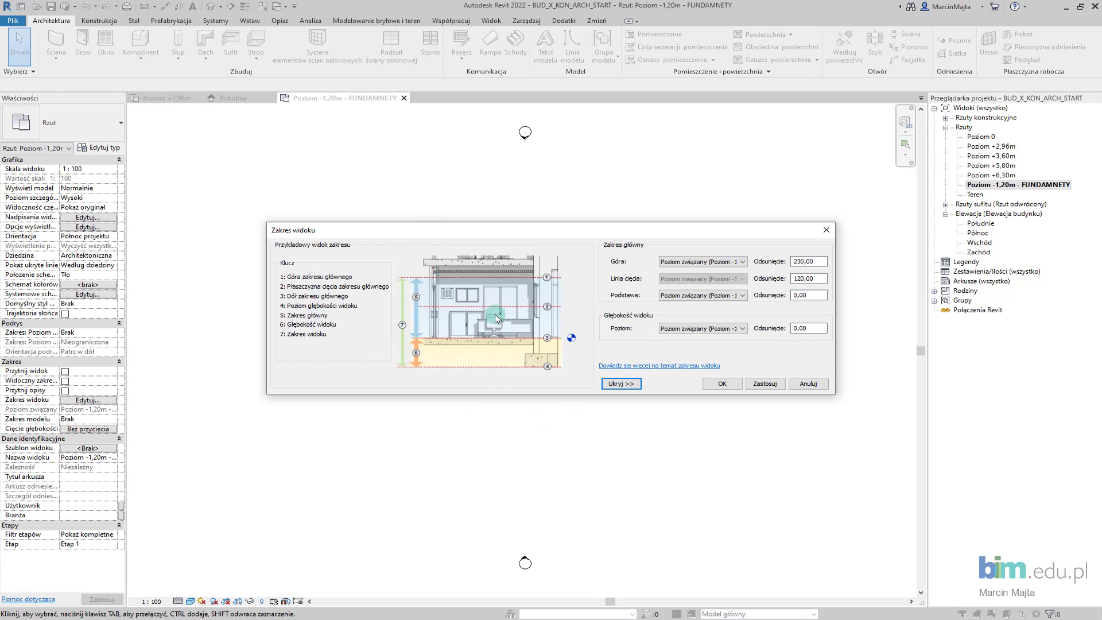
left_click(819, 328)
type("-40")
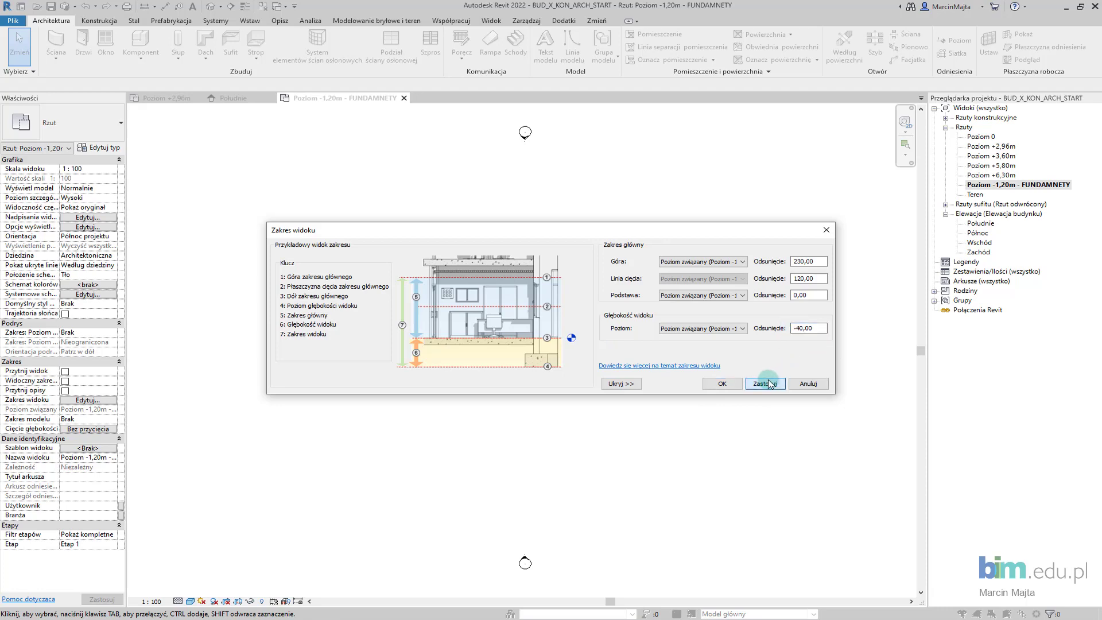
left_click(722, 383)
scroll(614, 410, "down", 2)
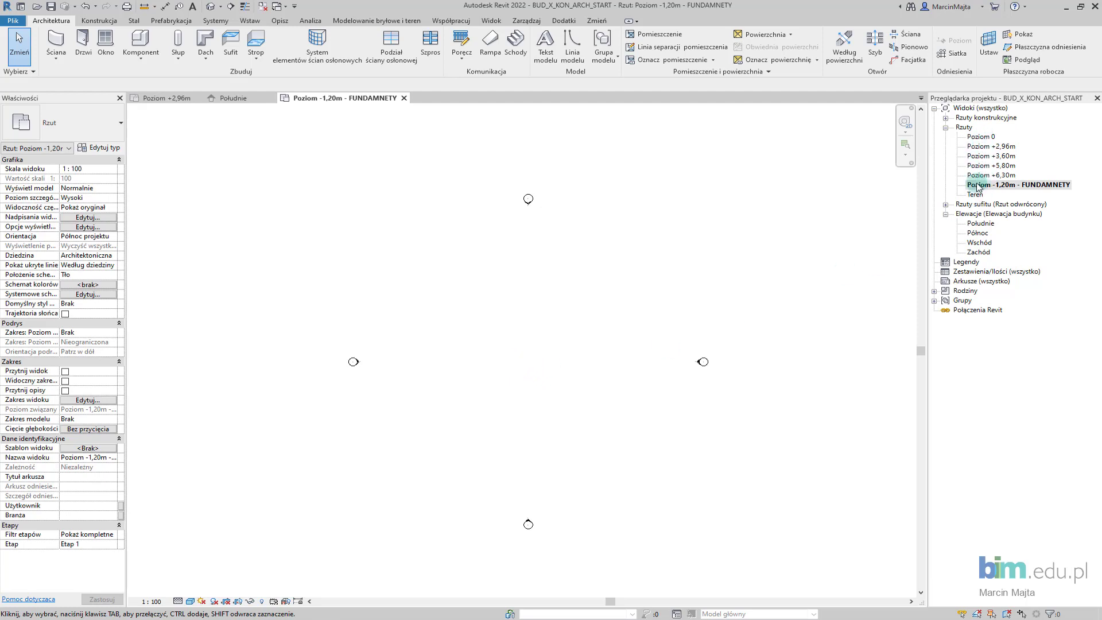
Delete all four ceiling plans from the Project Browser.
left_click(945, 204)
left_click(978, 213)
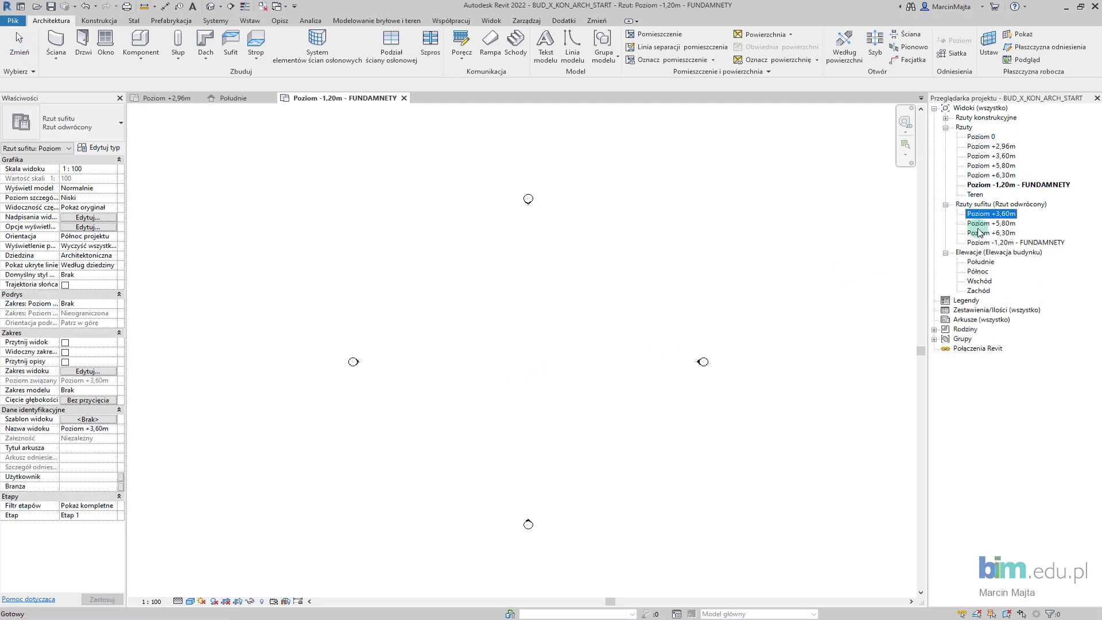
left_click(984, 243, "shift")
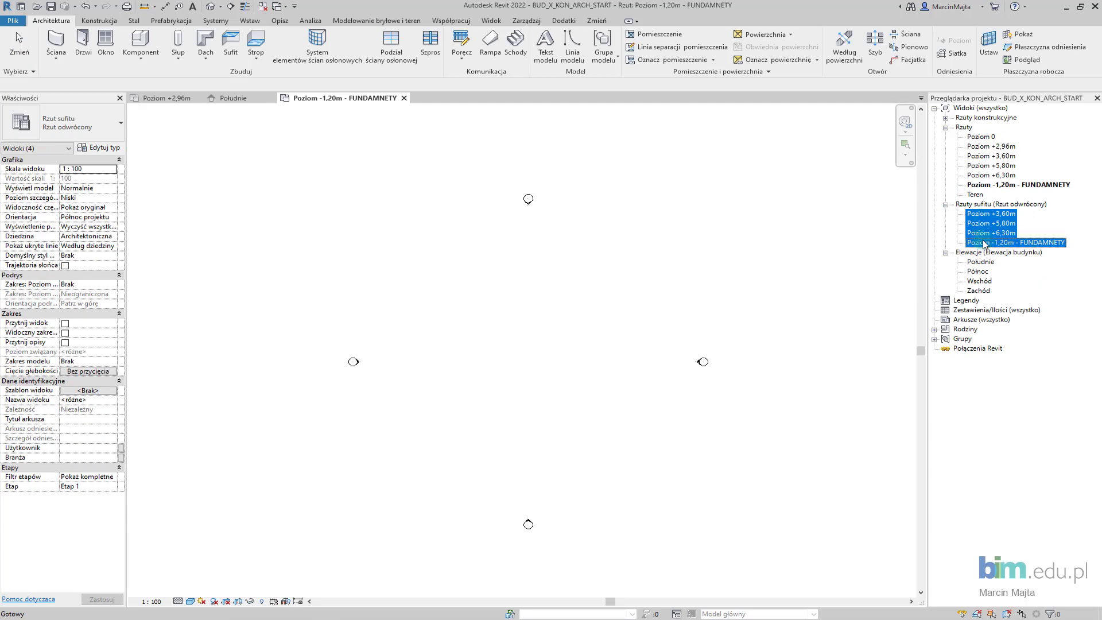
right_click(984, 244)
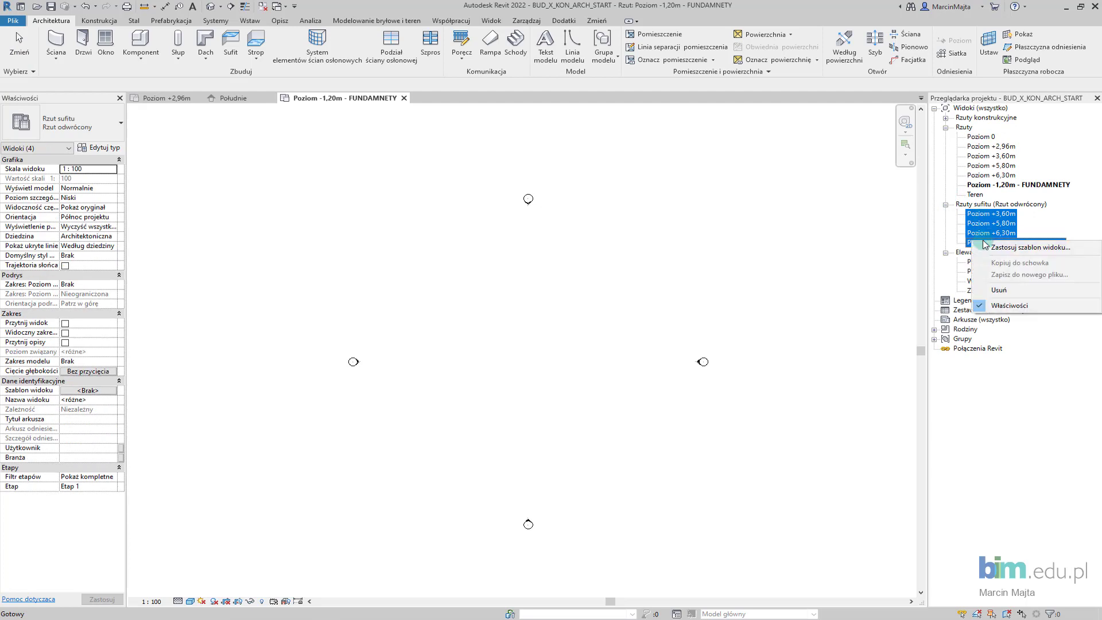
left_click(995, 279)
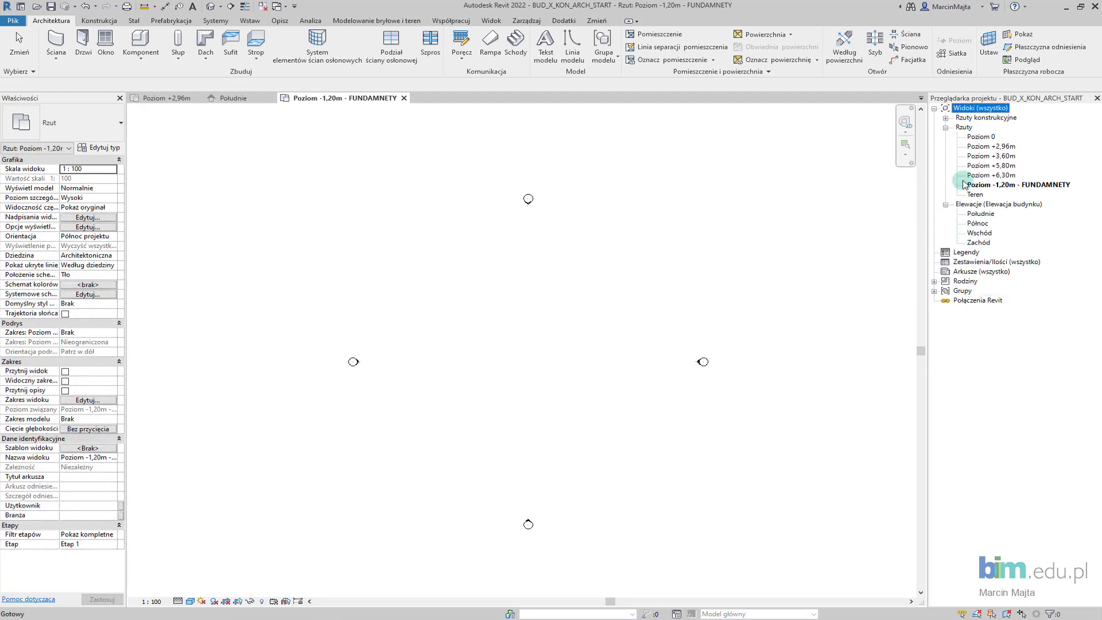
Delete all four structural plans from the Project Browser.
left_click(945, 117)
left_click(983, 128)
left_click(986, 155, "shift")
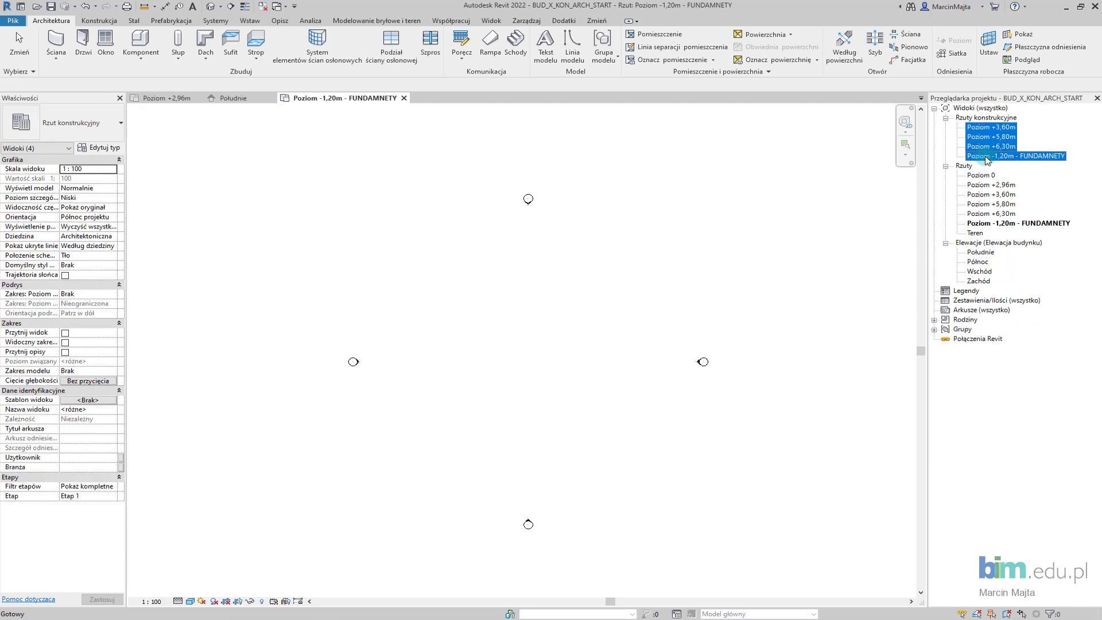
right_click(985, 156)
left_click(996, 193)
left_click(867, 204)
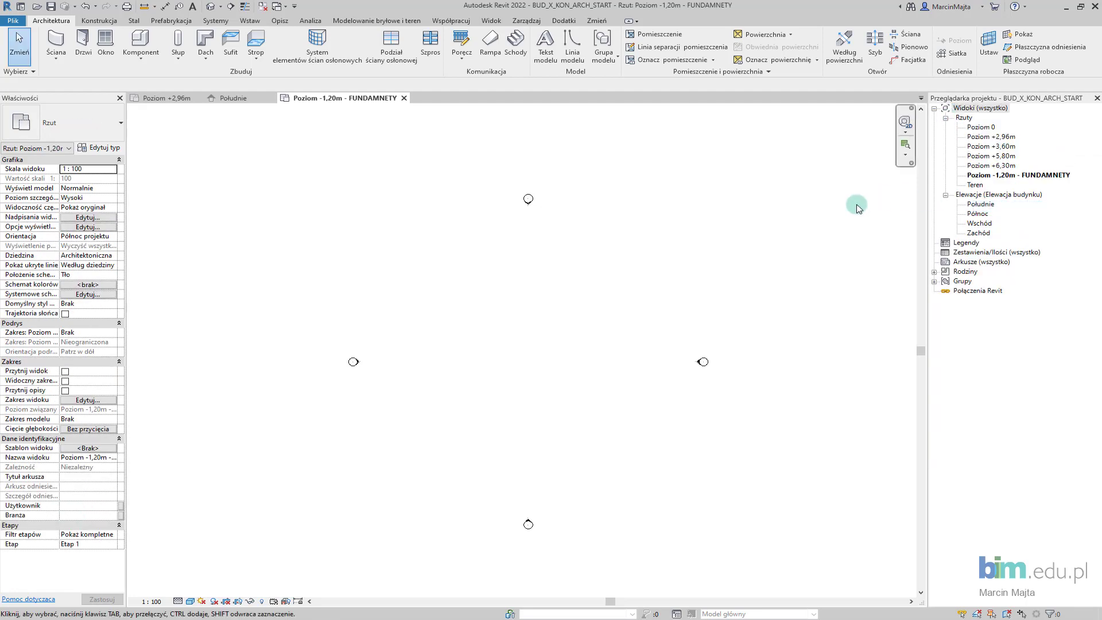
middle_click_drag(604, 268, 598, 262)
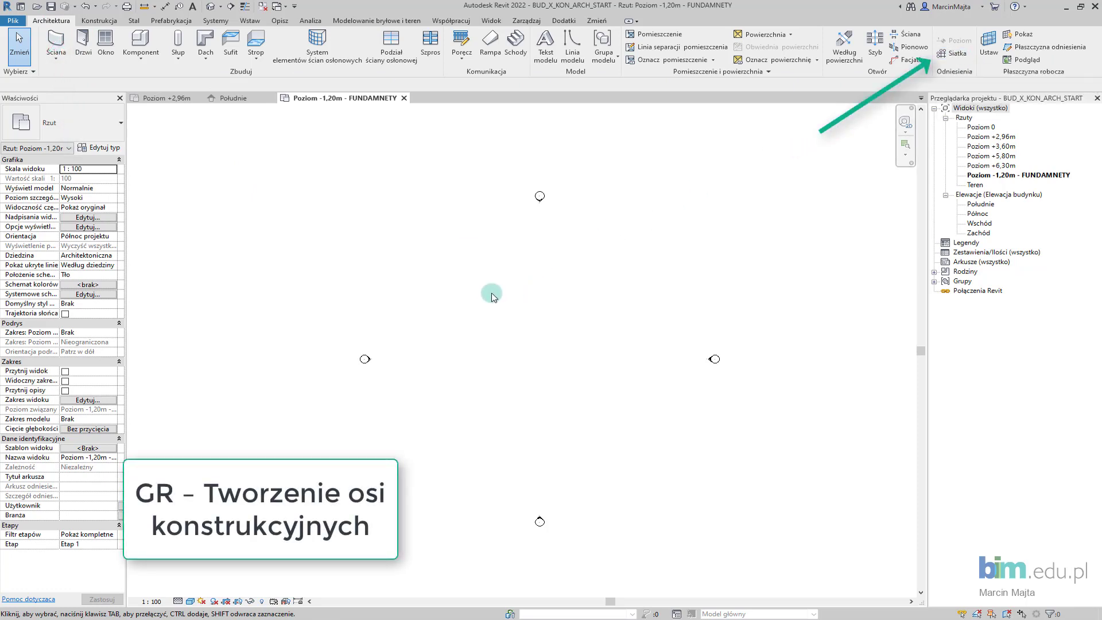
Draw vertical grid line 1 with the GR command and select it.
key("g")
key("r")
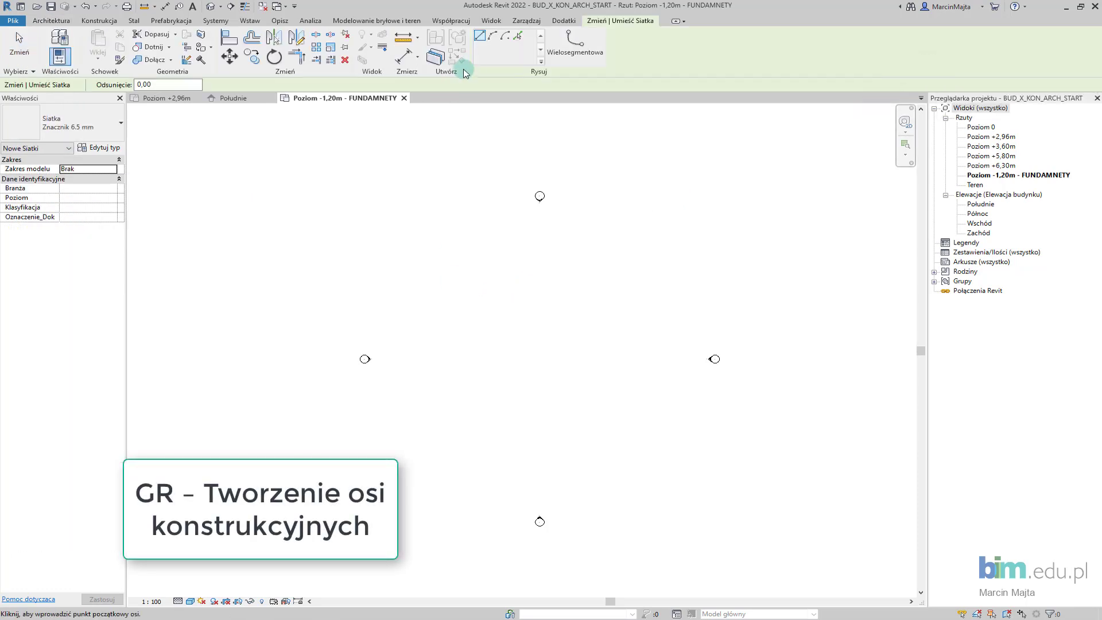
left_click(421, 247)
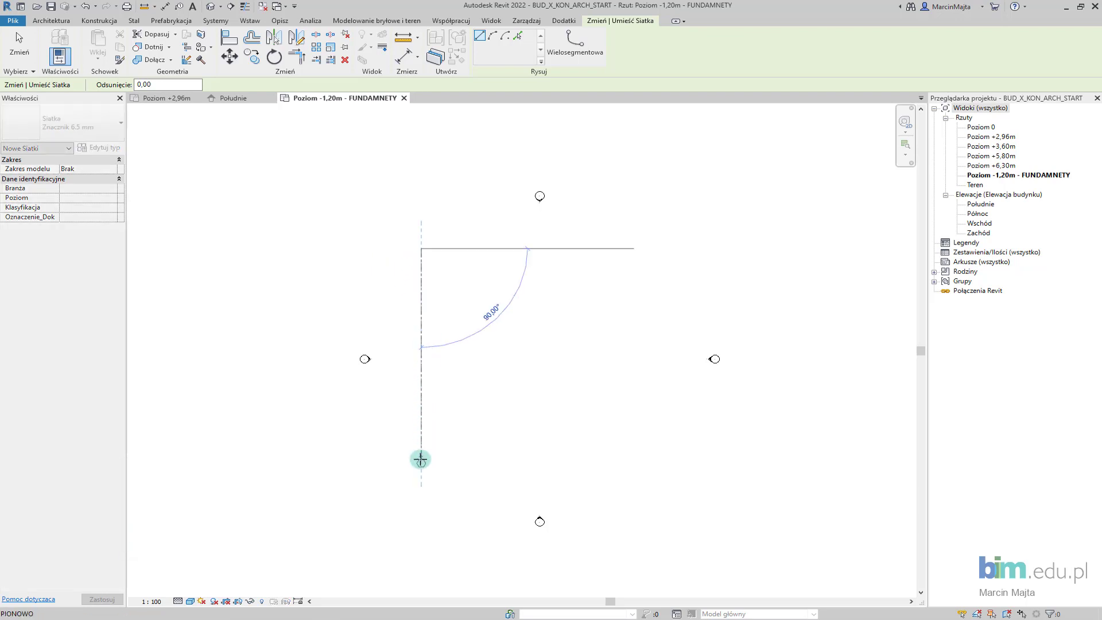
left_click(421, 458)
key("Escape")
key("Escape")
scroll(401, 434, "up", 2)
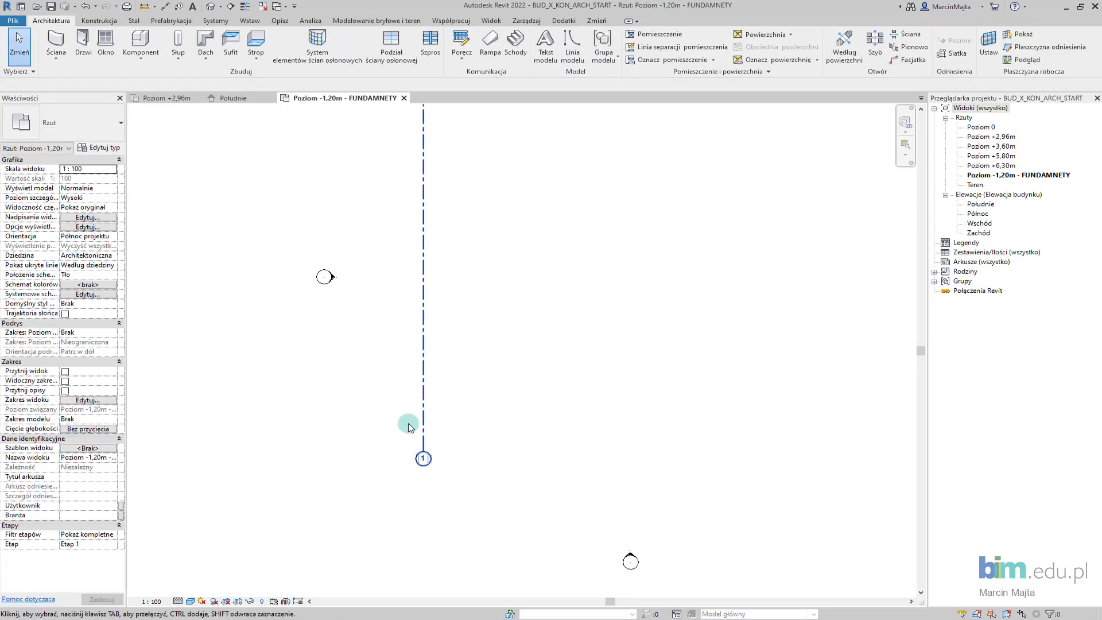
middle_click_drag(416, 432, 404, 438)
left_click(406, 339)
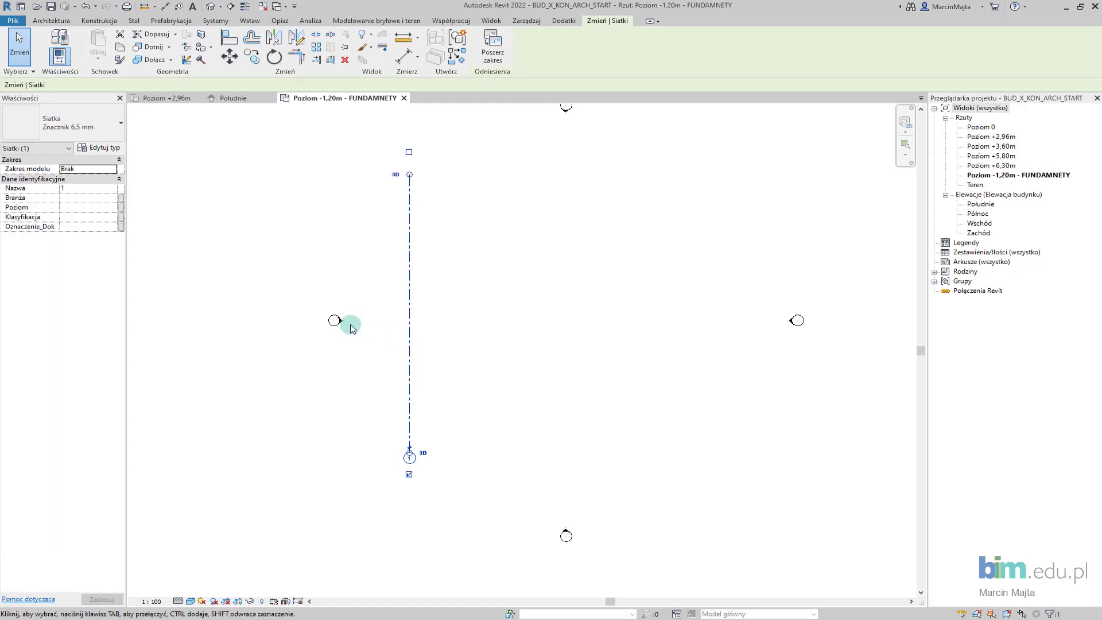
Turn on 'Plan View Symbols End 1 (Default)' in the grid type properties and apply.
left_click(105, 148)
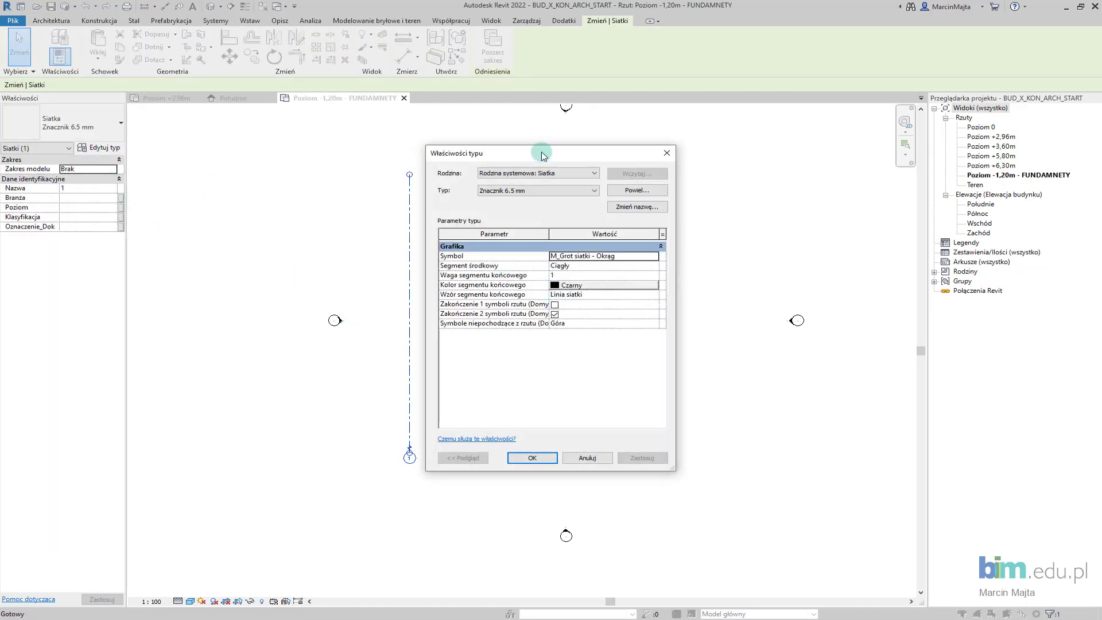
left_click_drag(541, 153, 602, 152)
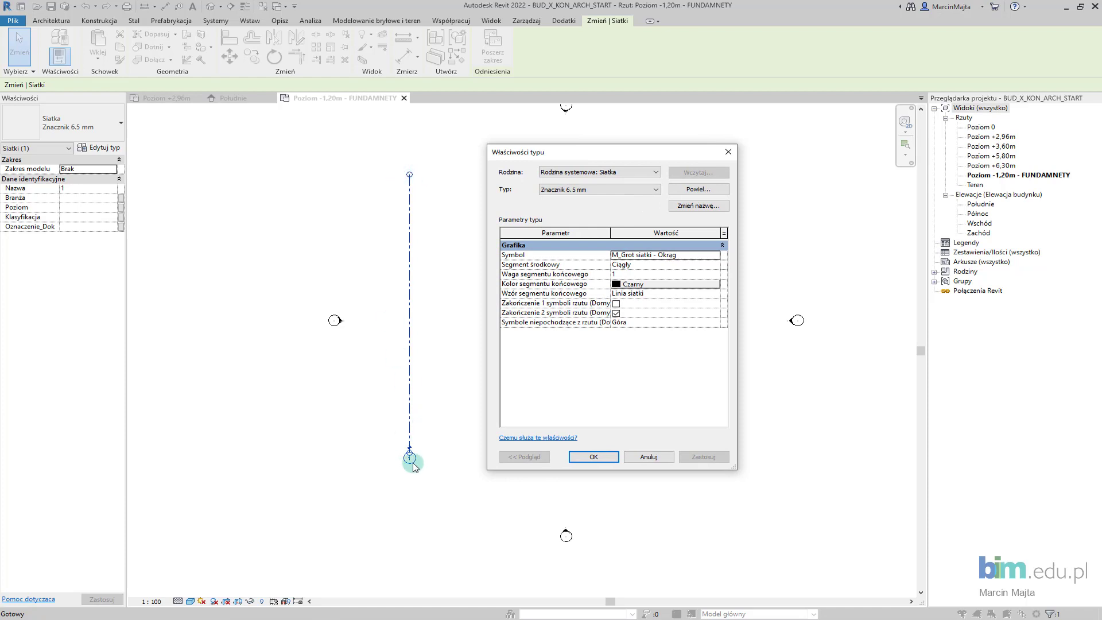
left_click(617, 304)
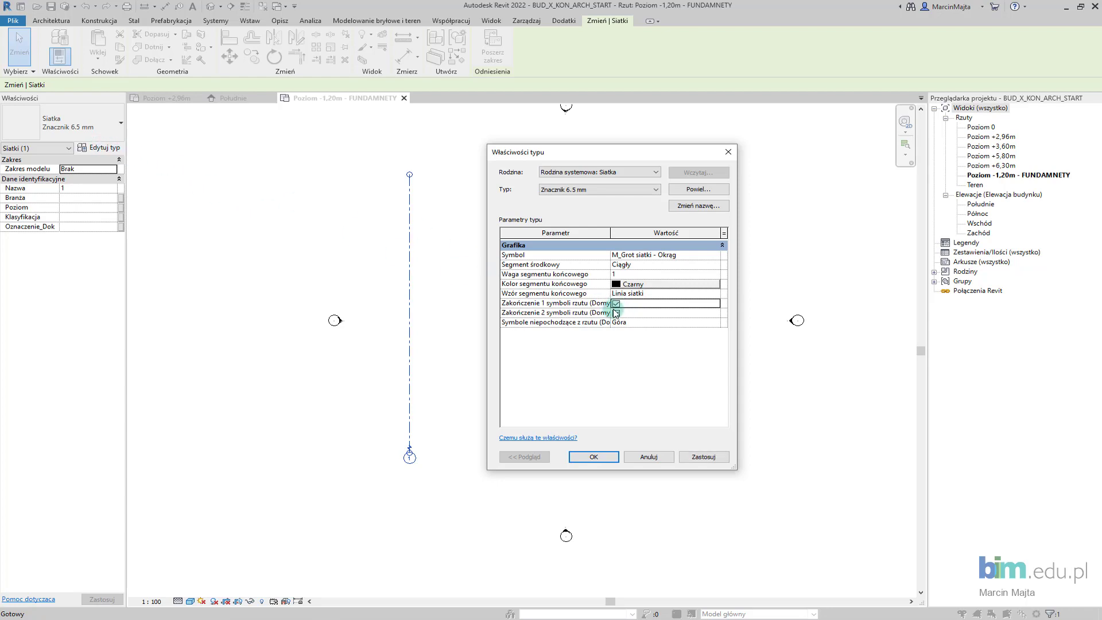
left_click(703, 456)
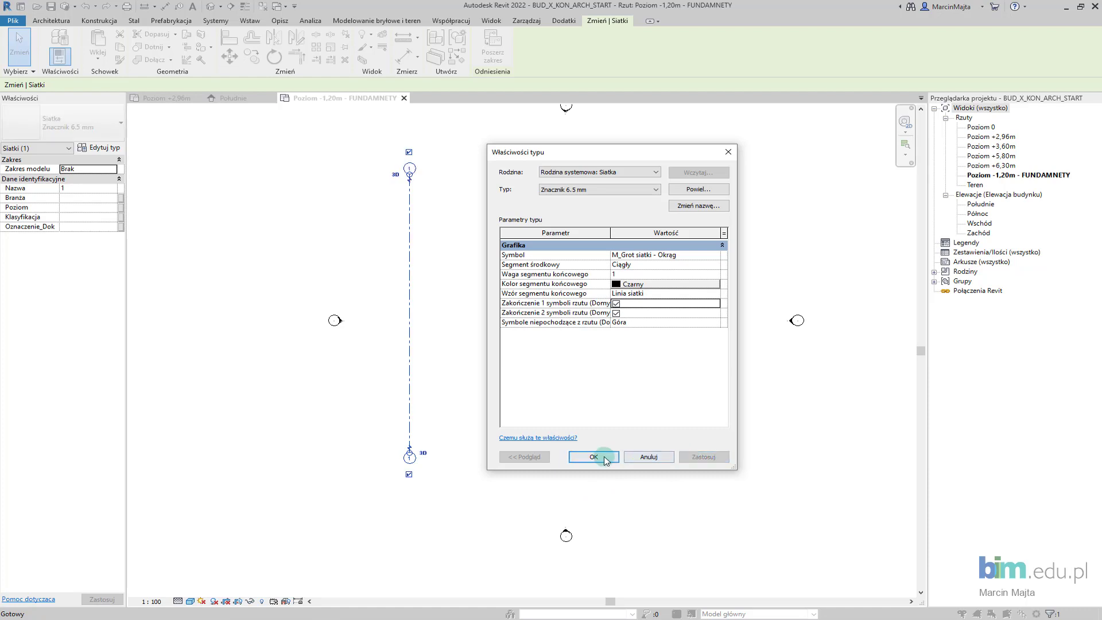
left_click(593, 456)
middle_click_drag(513, 354, 497, 382)
left_click(499, 364)
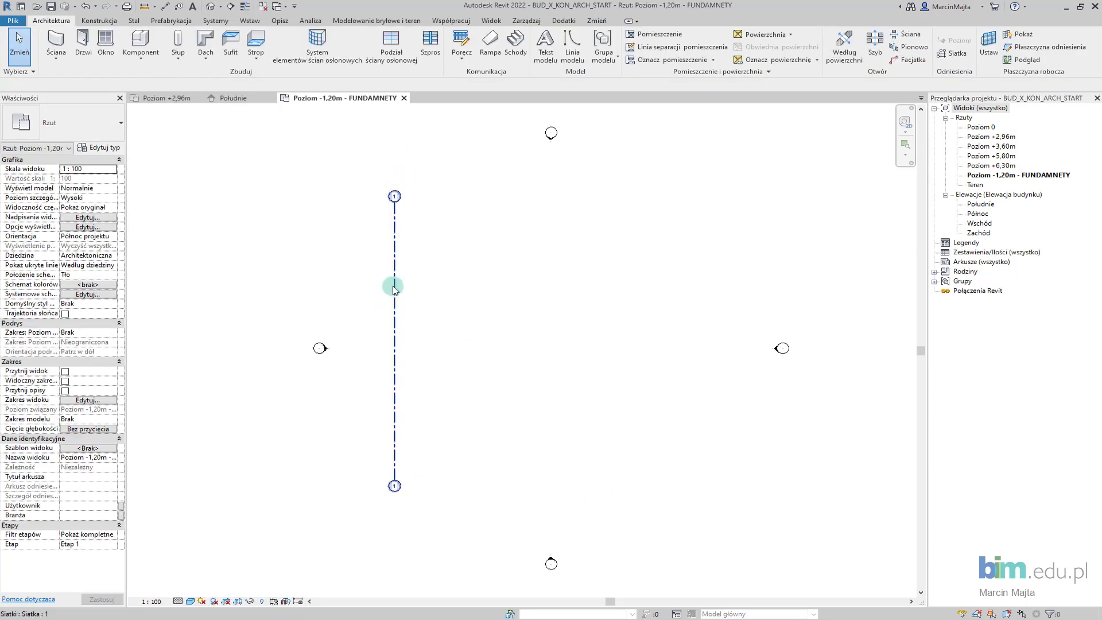
left_click(394, 287)
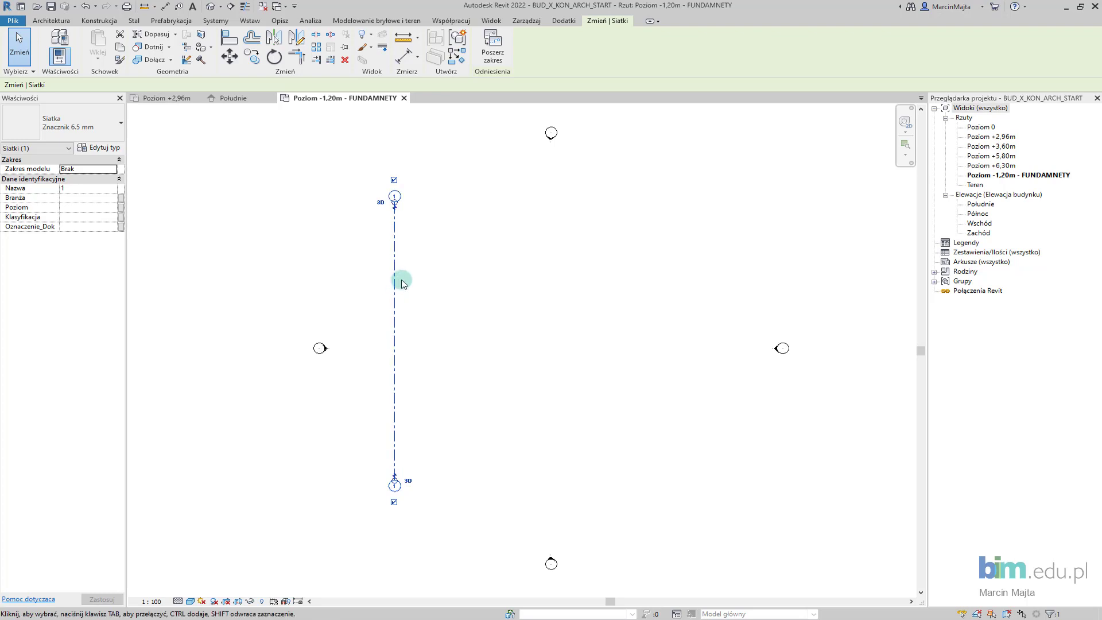
Place grid 2 by picking grid 1 with a 600 offset.
key("g")
key("r")
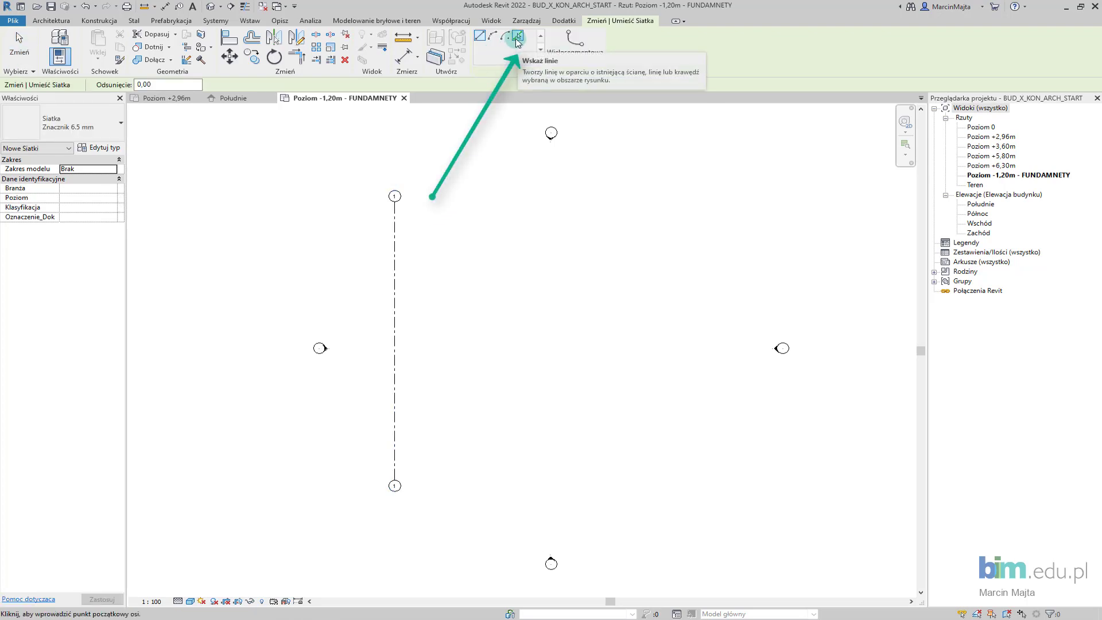
left_click(518, 38)
left_click(142, 84)
type("600")
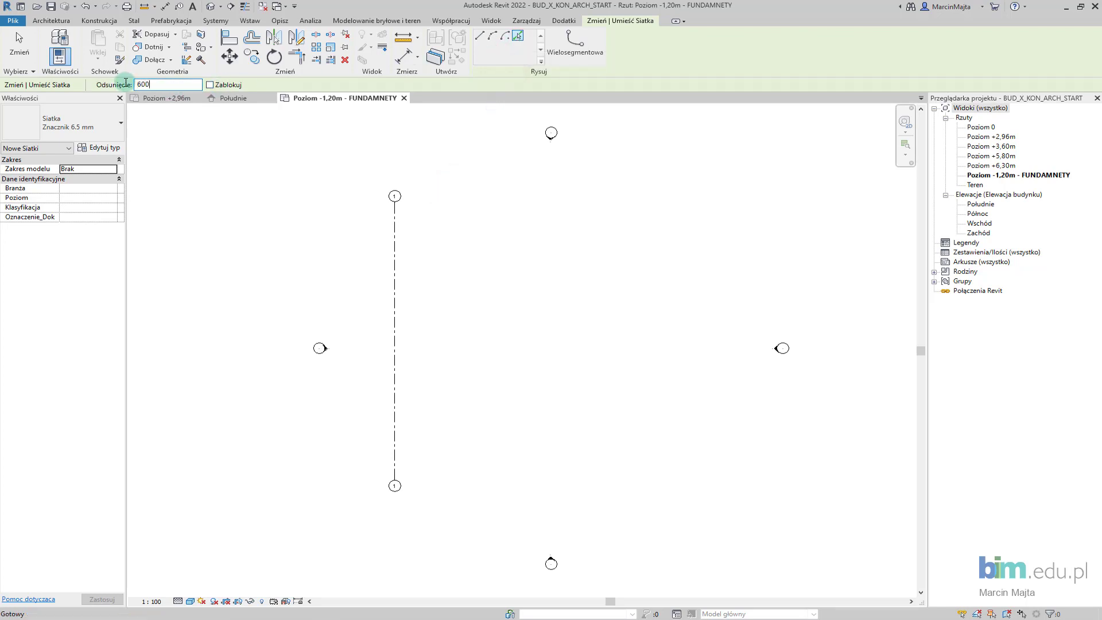
key("Return")
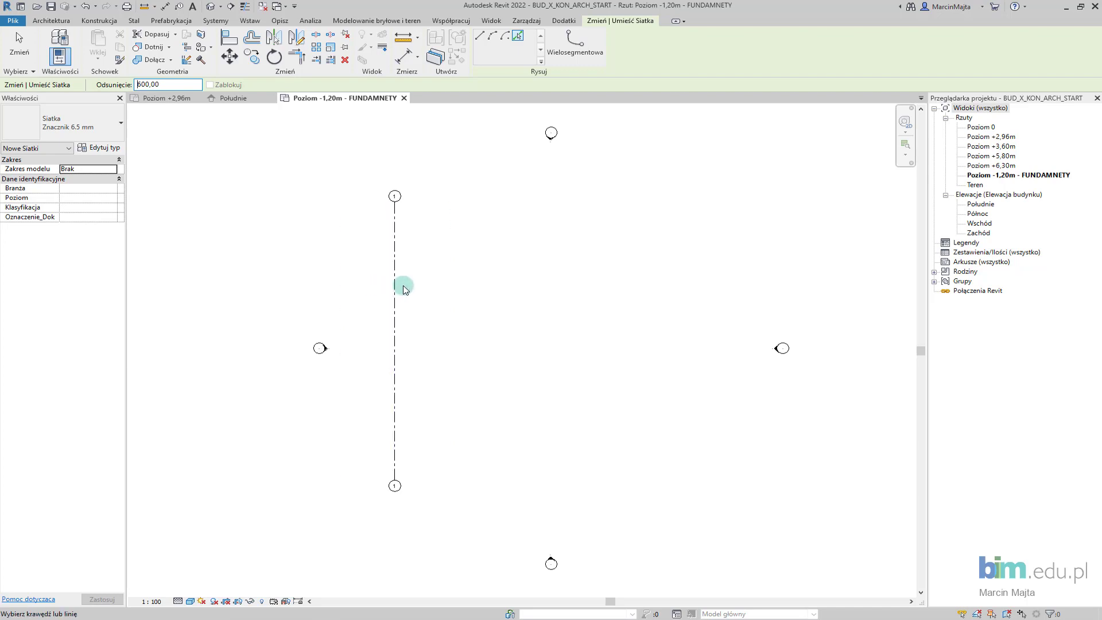
left_click(398, 289)
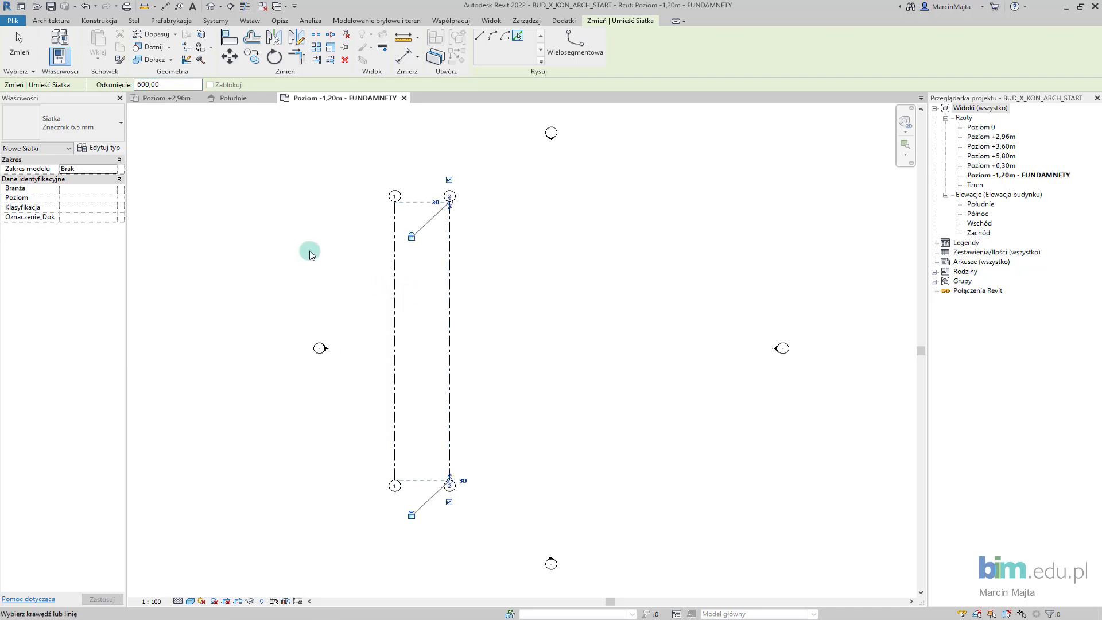
Add grids 3, 4 and 5 at offsets 80, 130 and 800 from the previous grid.
double_click(163, 87)
type("80")
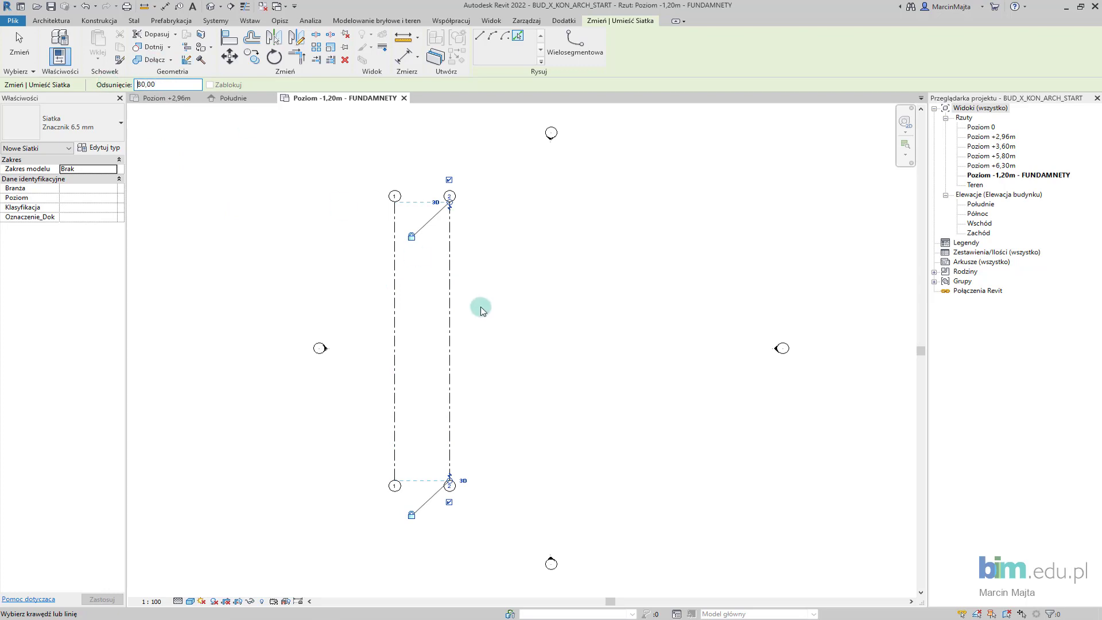
left_click(451, 307)
double_click(139, 86)
type("30")
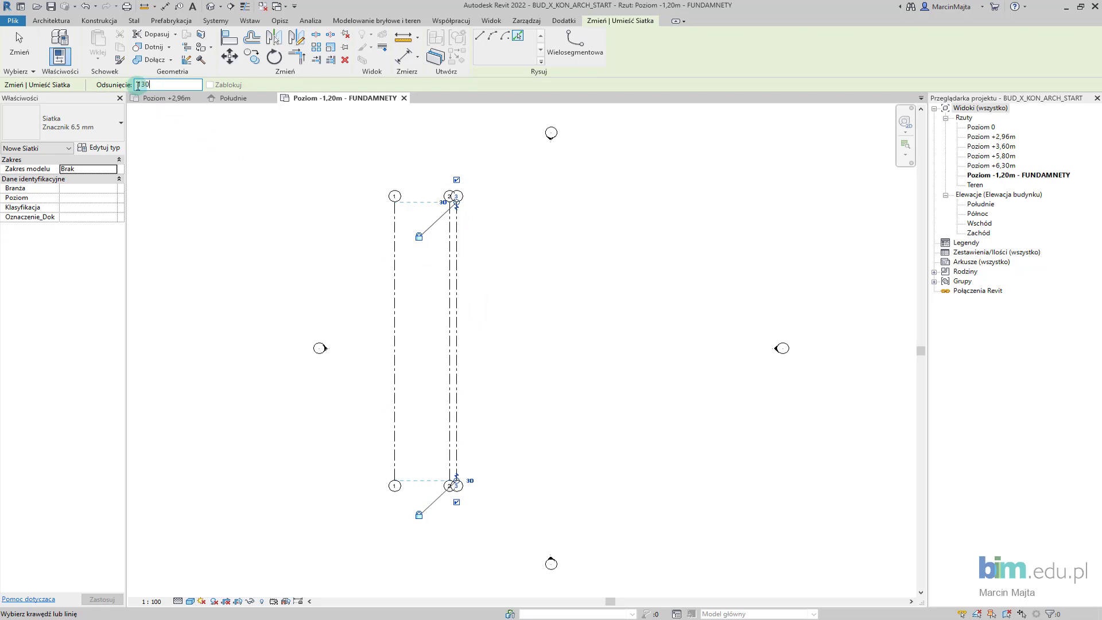
left_click(456, 305)
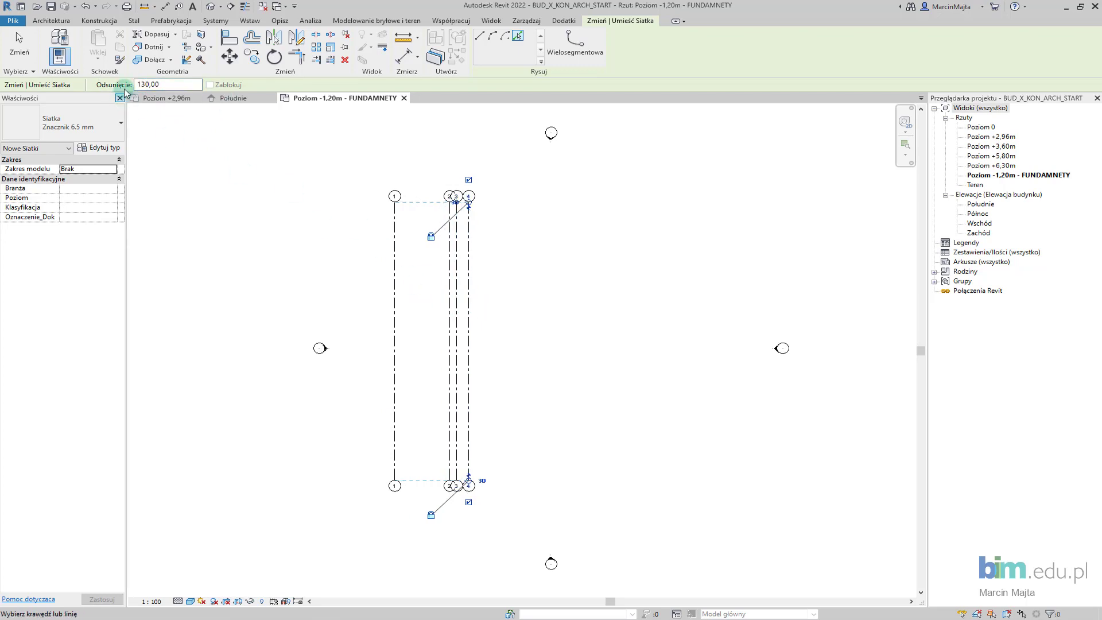
double_click(138, 86)
type("800")
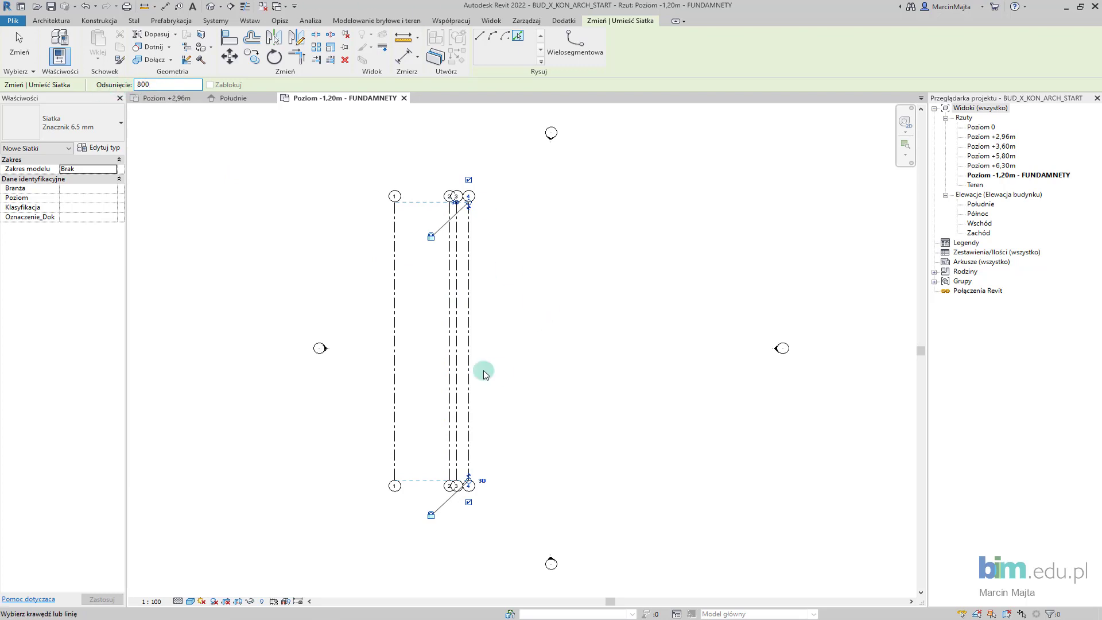
left_click(470, 344)
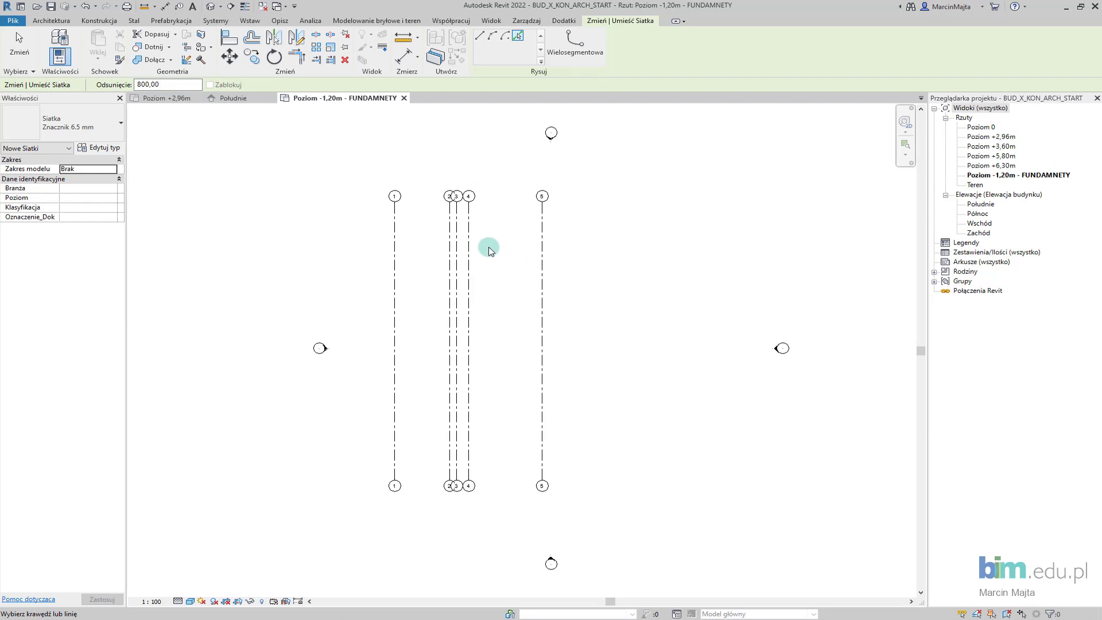
key("Escape")
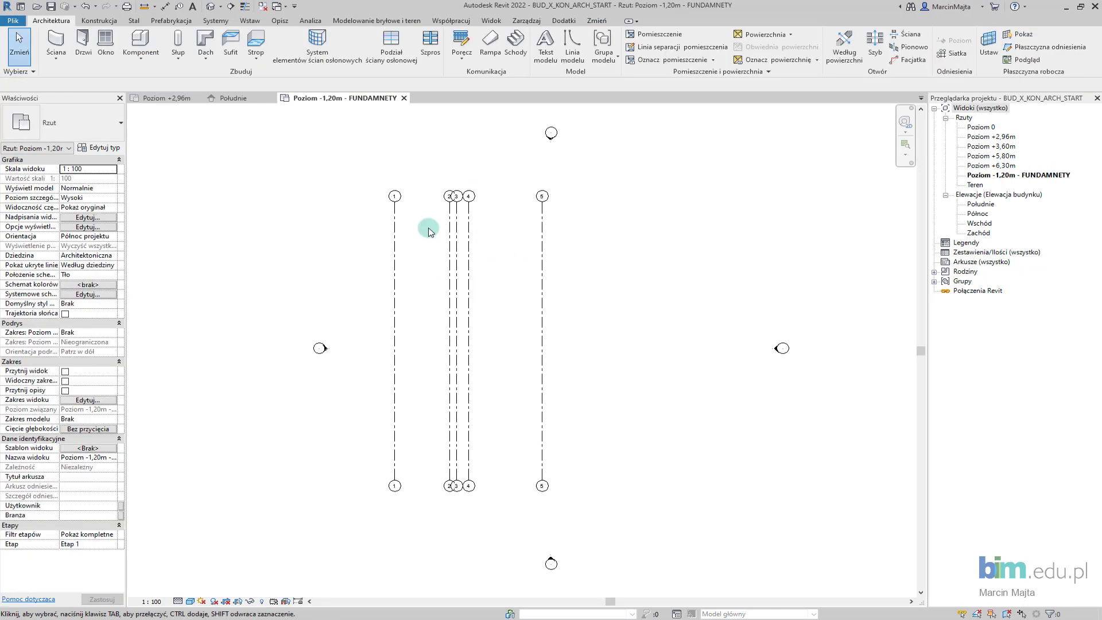
key("g")
key("r")
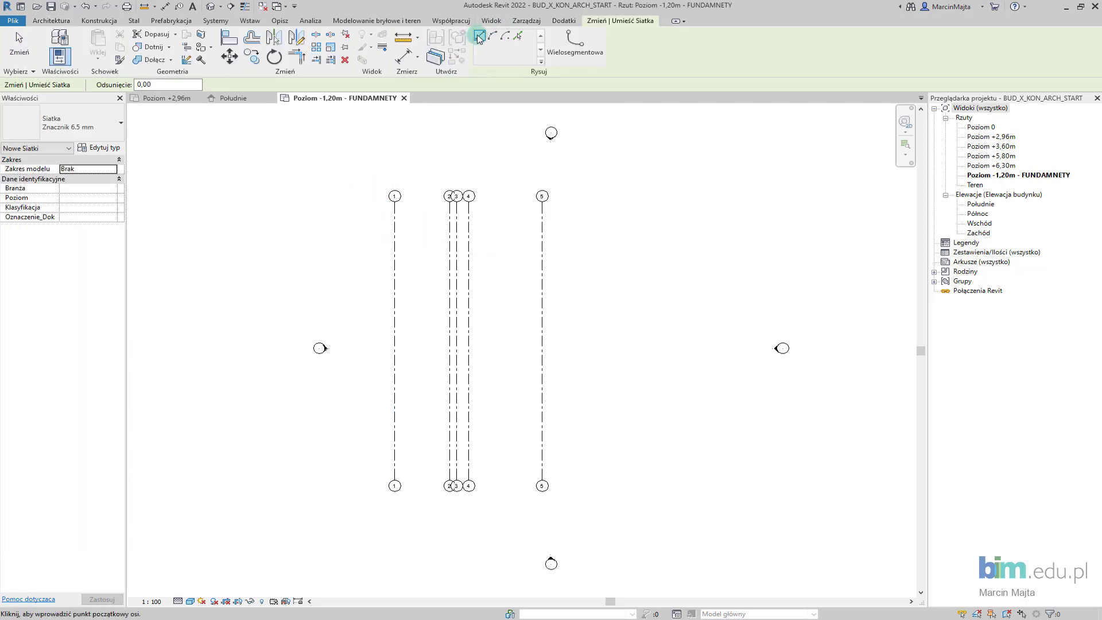
Draw a horizontal grid across the top of grids 1–5.
left_click(360, 225)
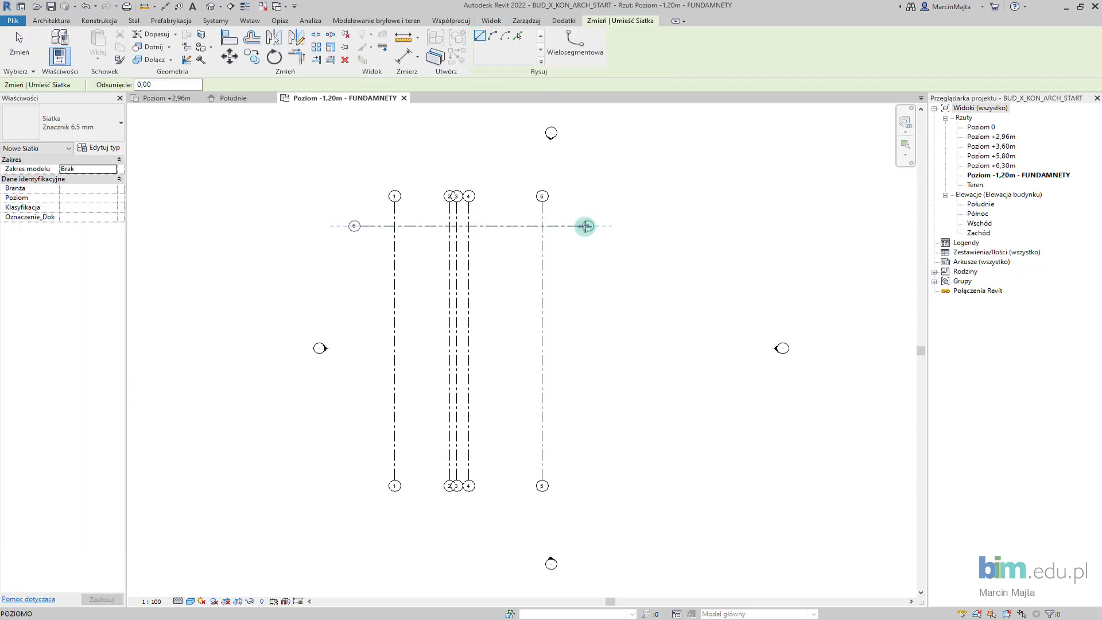
left_click(585, 226)
key("Escape")
key("Escape")
scroll(565, 227, "up", 2)
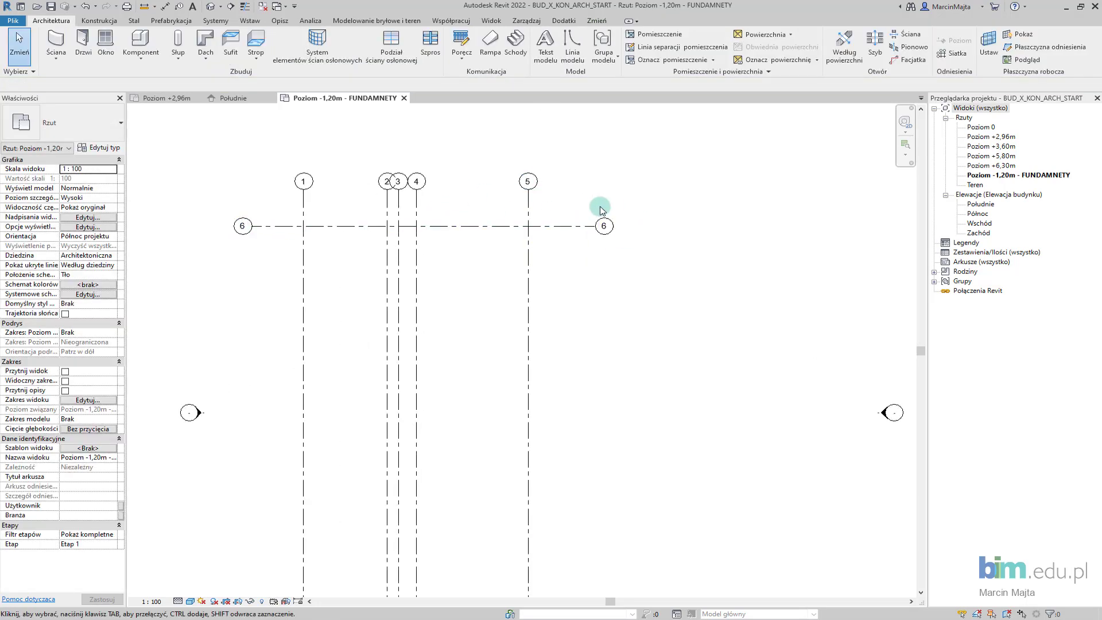
Rename the new horizontal grid's label from 6 to A.
left_click(610, 227)
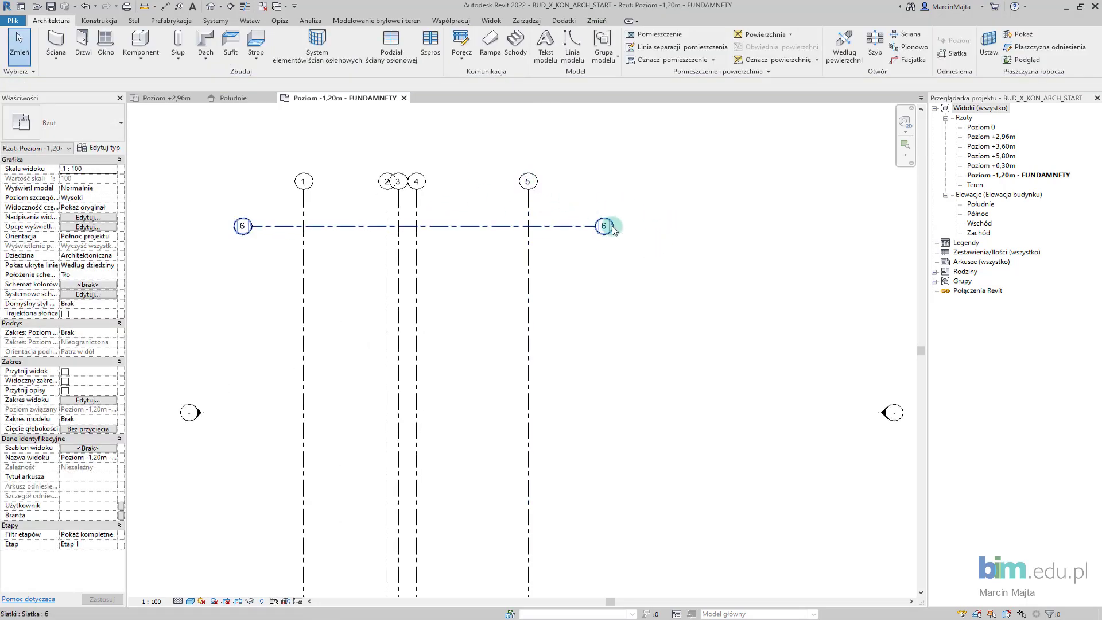
middle_click_drag(204, 218, 289, 218)
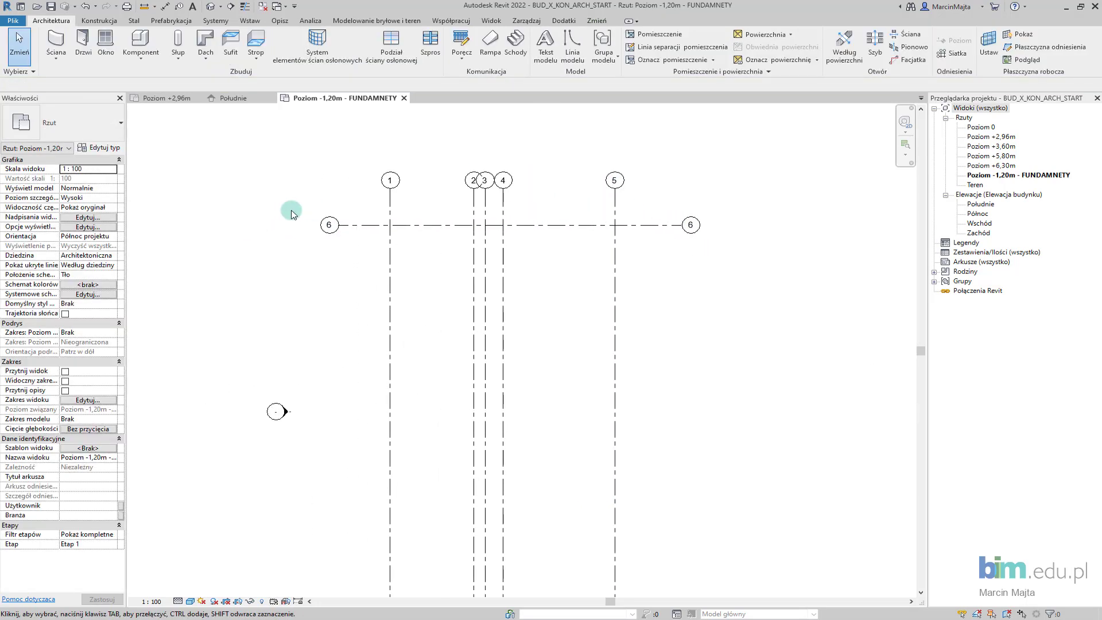
left_click(331, 225)
left_click(331, 225)
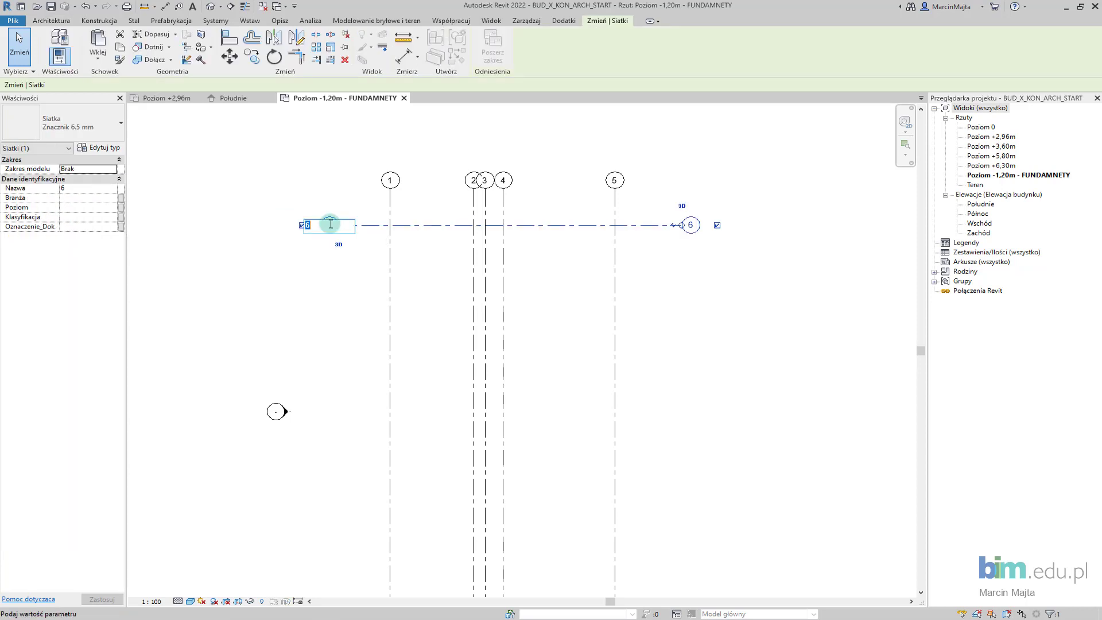
type("A")
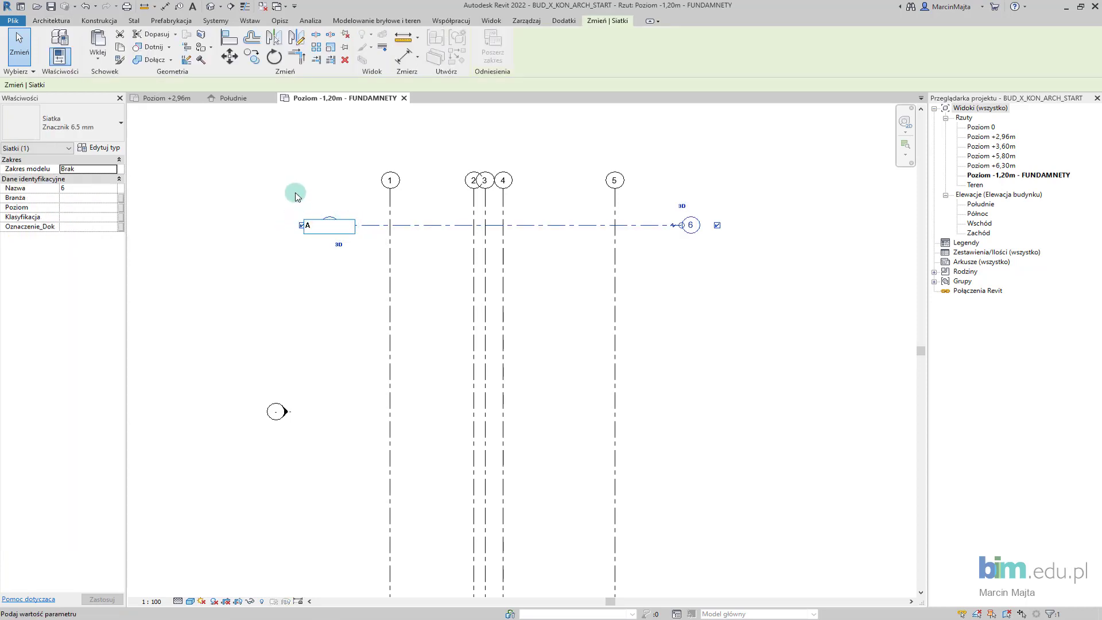
left_click(296, 194)
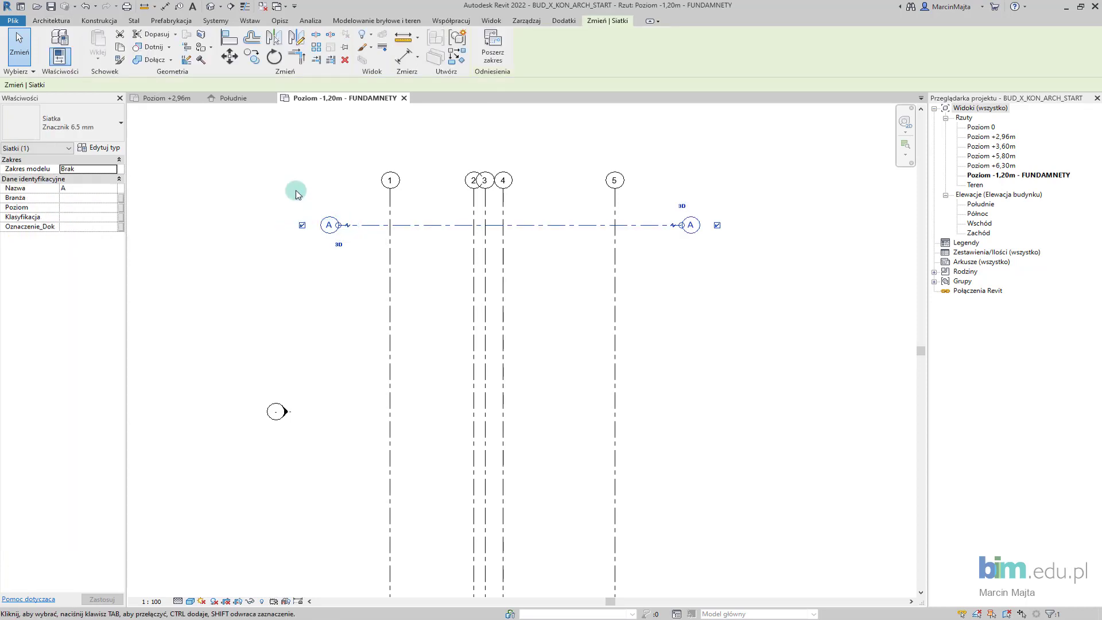
left_click(446, 226)
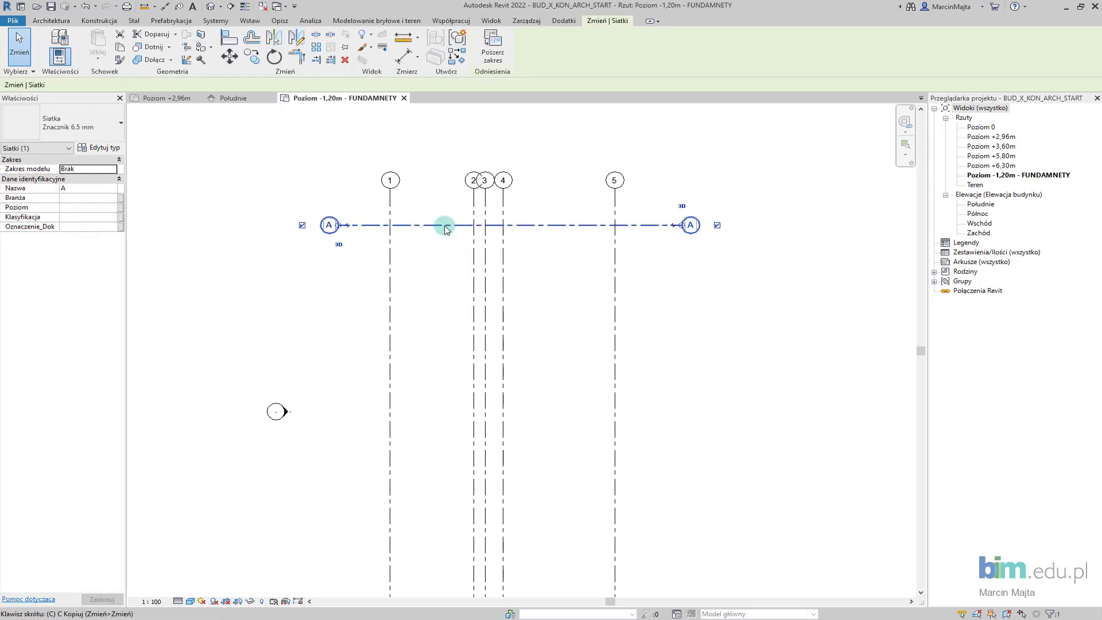
key("g")
key("r")
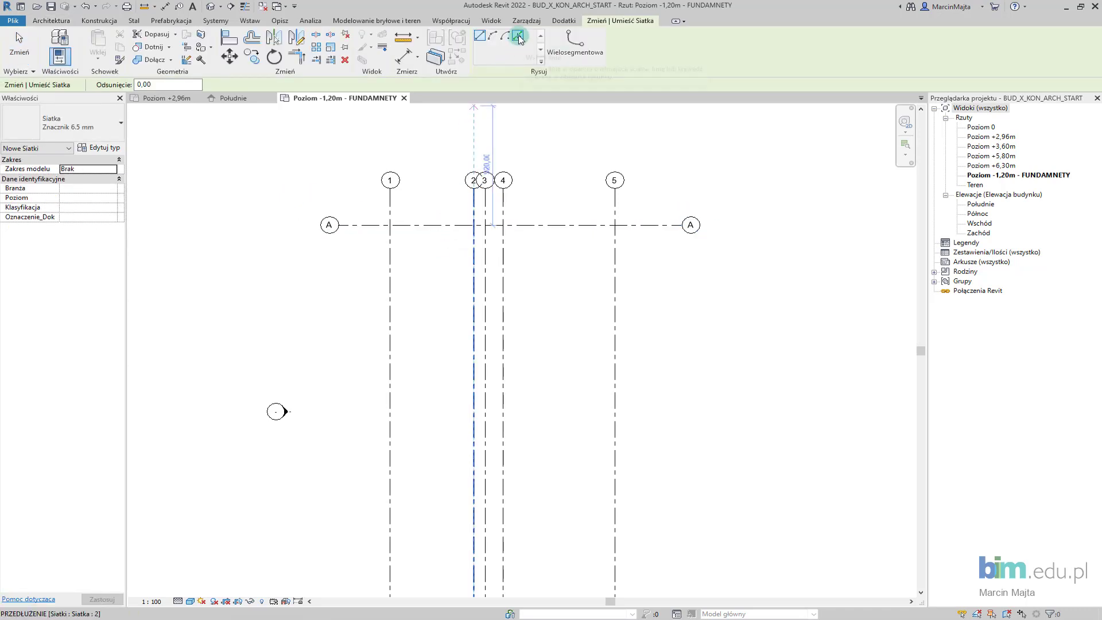
Create grids B and C below A by picking lines at offsets 150 and 550.
left_click(518, 37)
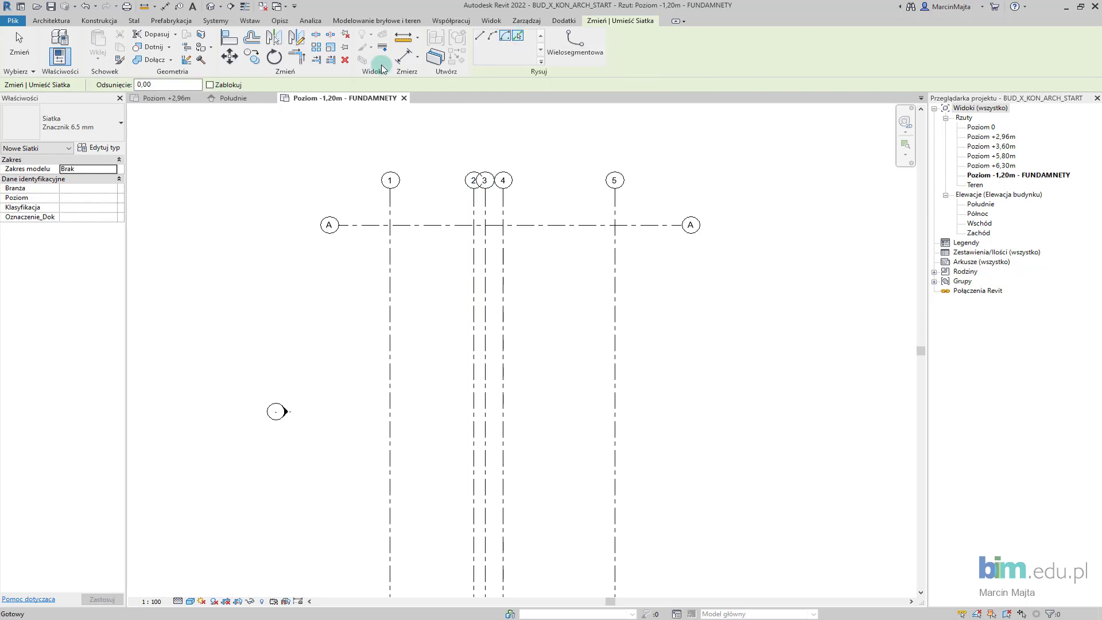
left_click(144, 84)
type("150")
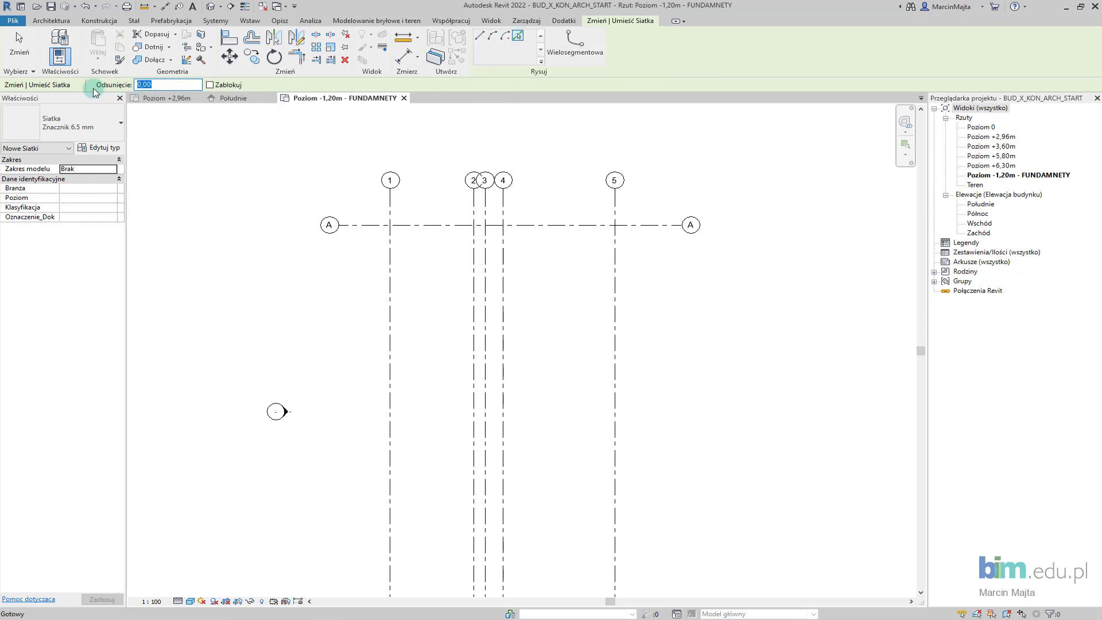
left_click(414, 229)
left_click(164, 85)
type("550")
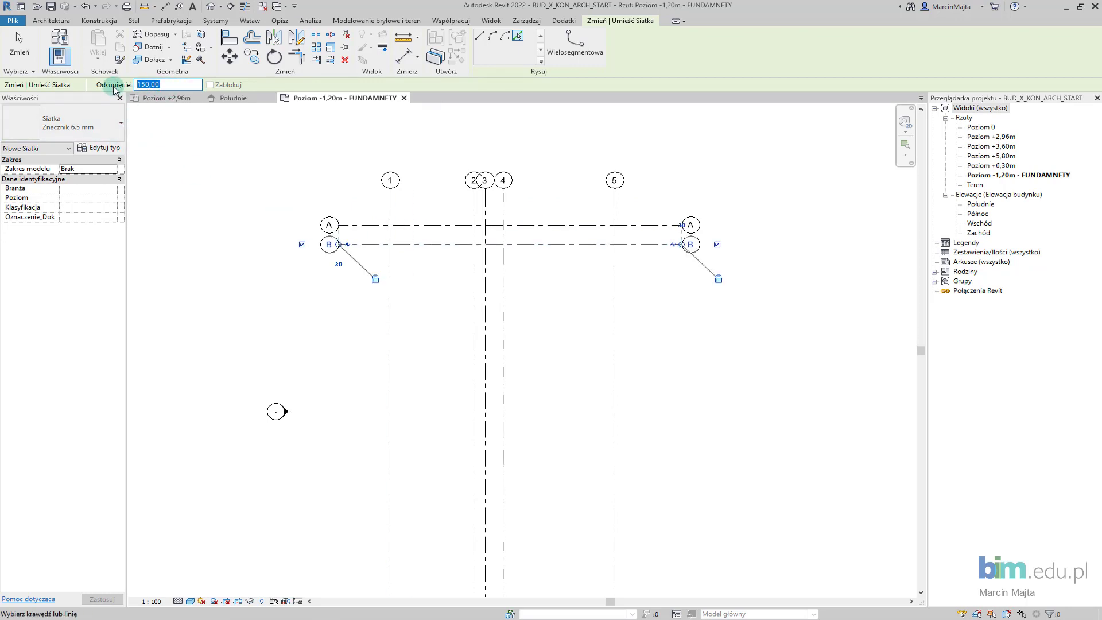
left_click(432, 245)
Add grids D, E and F at offsets 350, 300 and 150.
left_click_drag(160, 86, 126, 84)
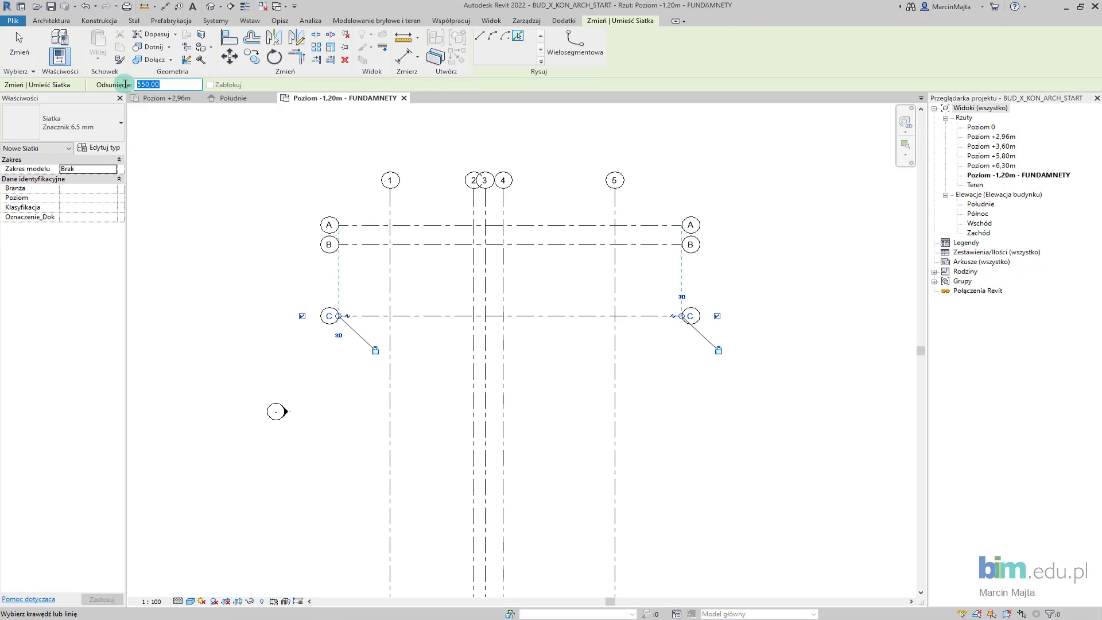
left_click(438, 316)
double_click(138, 85)
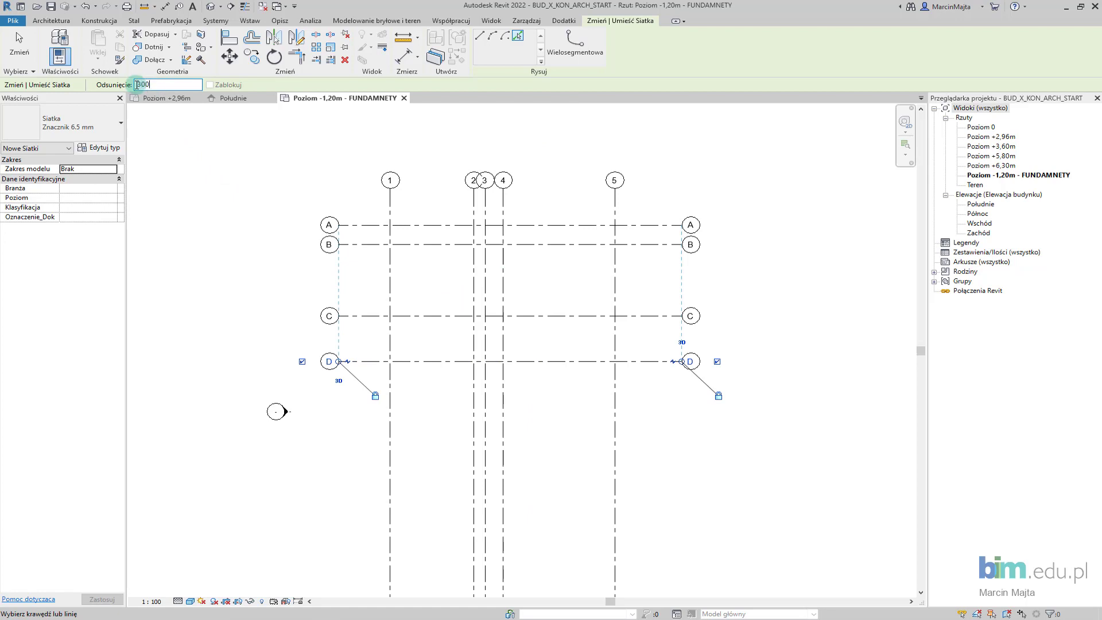
left_click(433, 363)
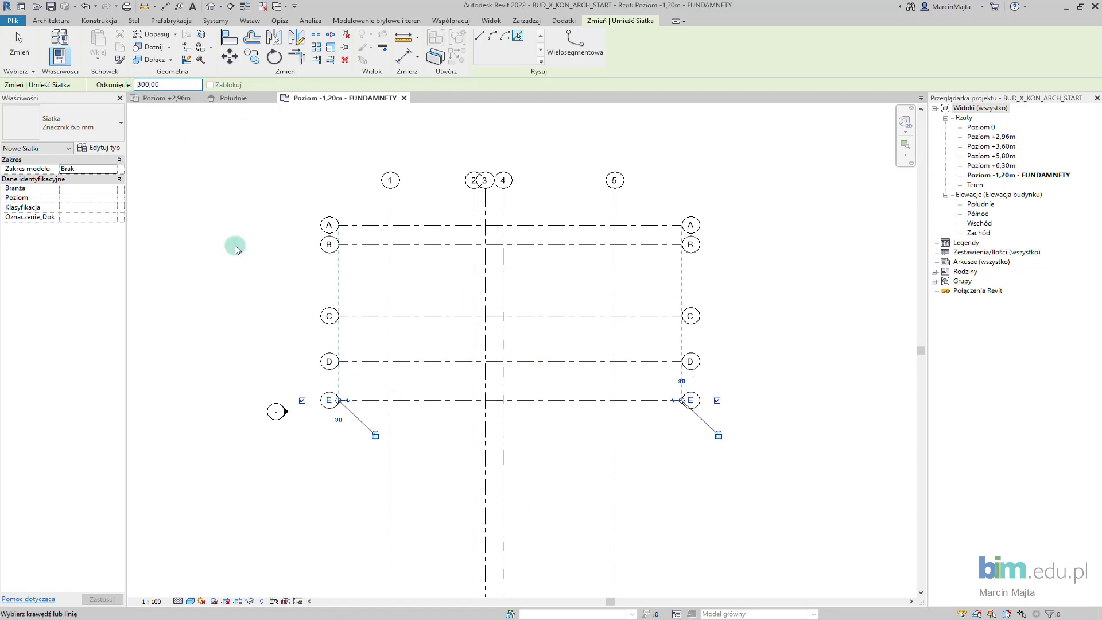
double_click(142, 85)
type("150")
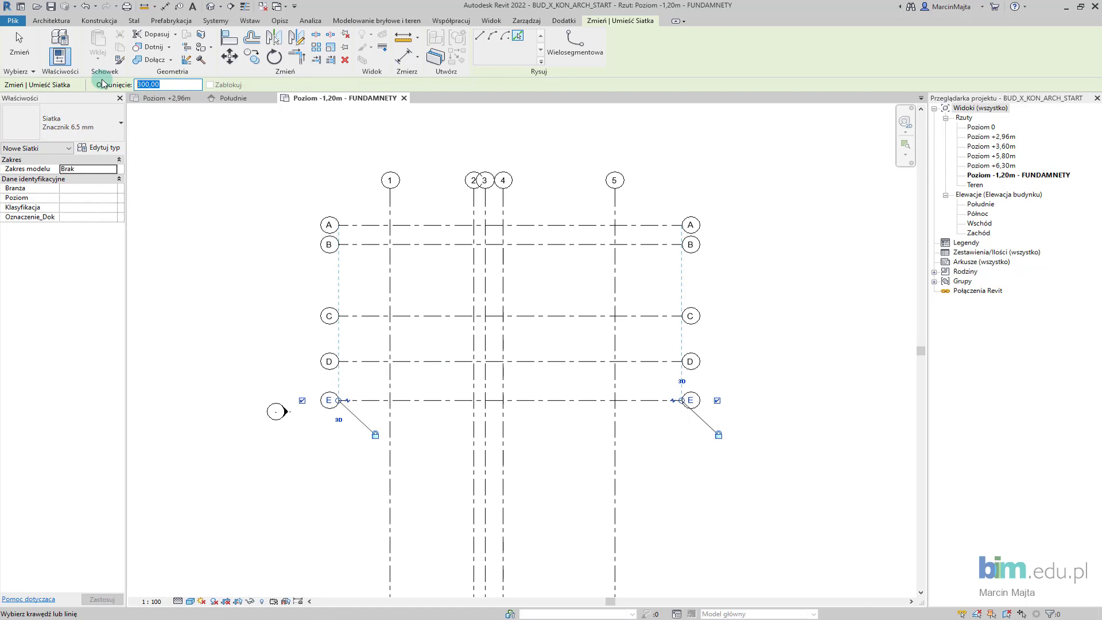
left_click(432, 405)
key("Escape")
key("Escape")
scroll(434, 420, "down", 2)
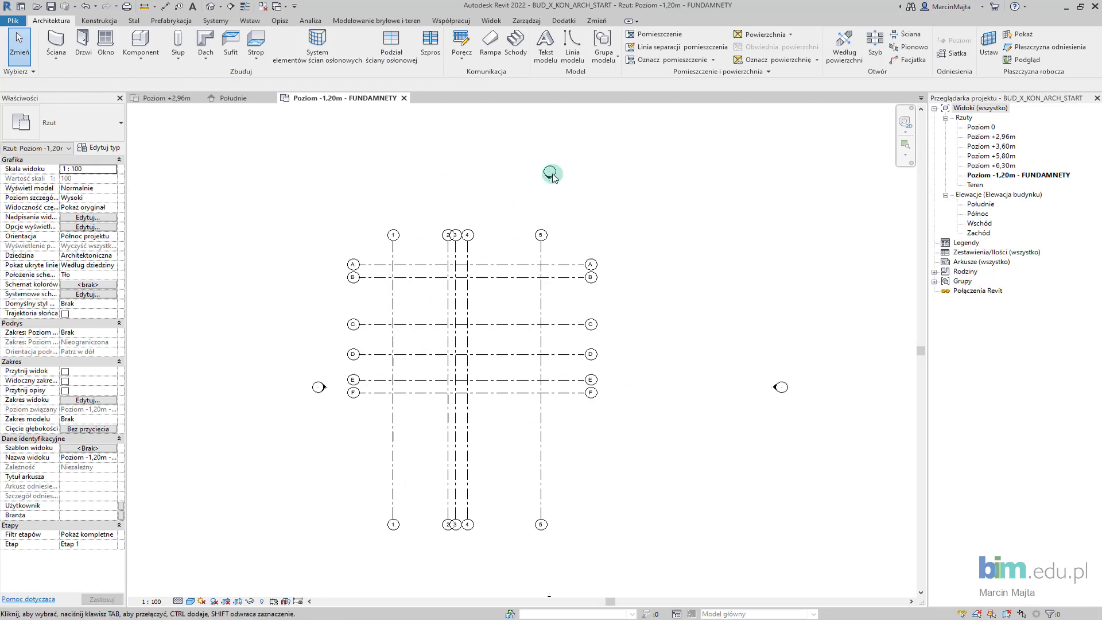
Move all eleven grids right so they sit centred between the elevation markers.
scroll(416, 313, "down", 2)
left_click_drag(360, 262, 591, 473)
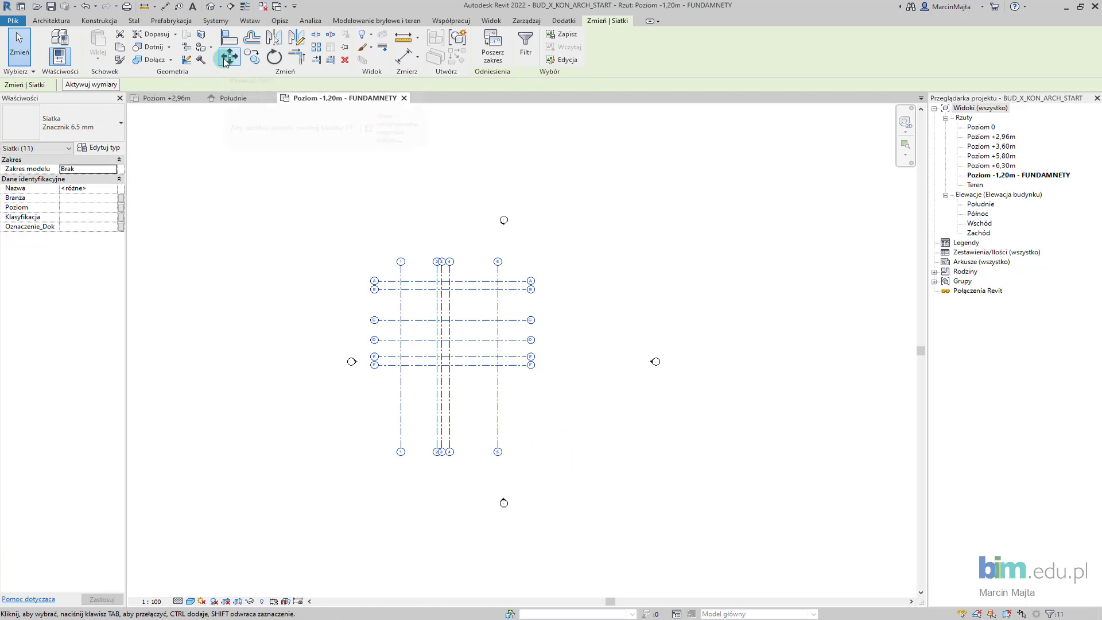
left_click(226, 57)
left_click(455, 334)
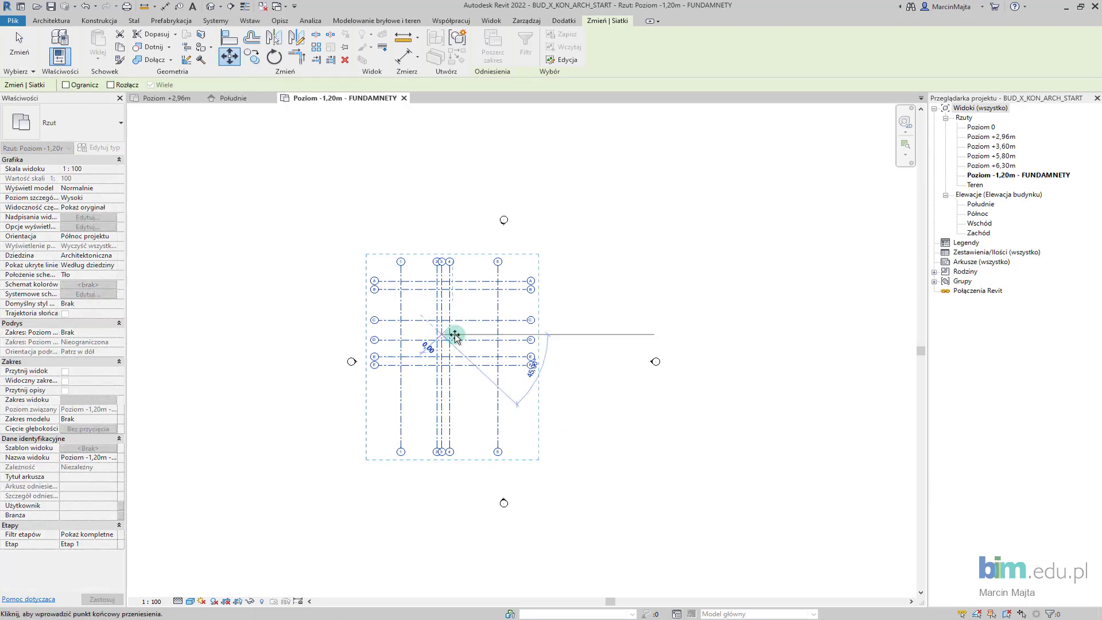
left_click(496, 335)
left_click(396, 317)
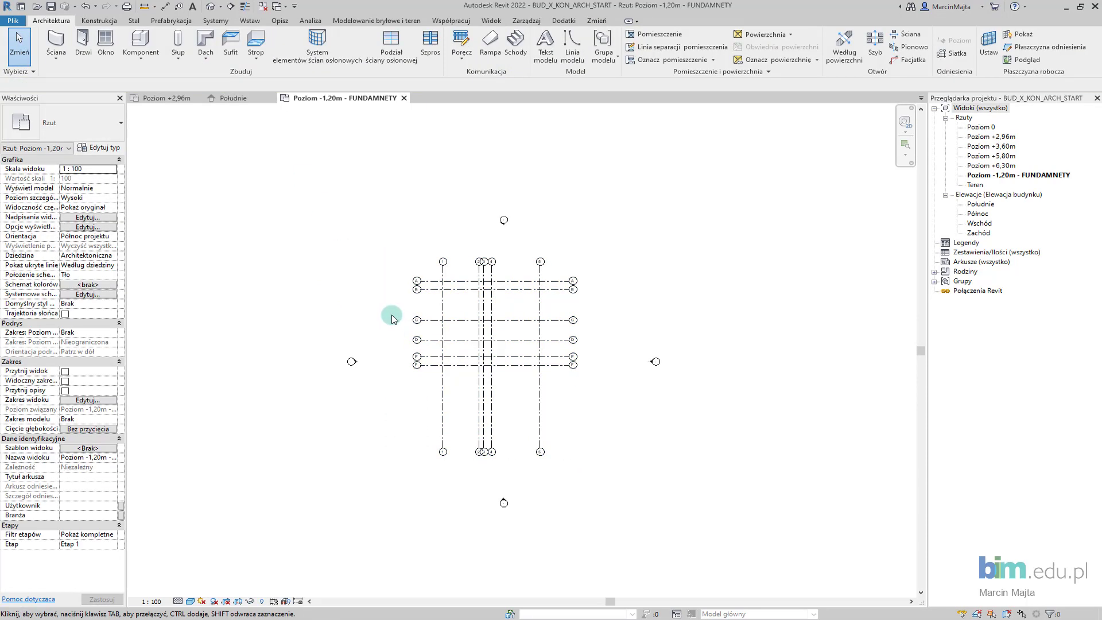
Pull the bottom ends of grids 1–5 up to just below row F.
scroll(402, 321, "up", 1)
scroll(390, 316, "up", 1)
scroll(422, 367, "up", 2)
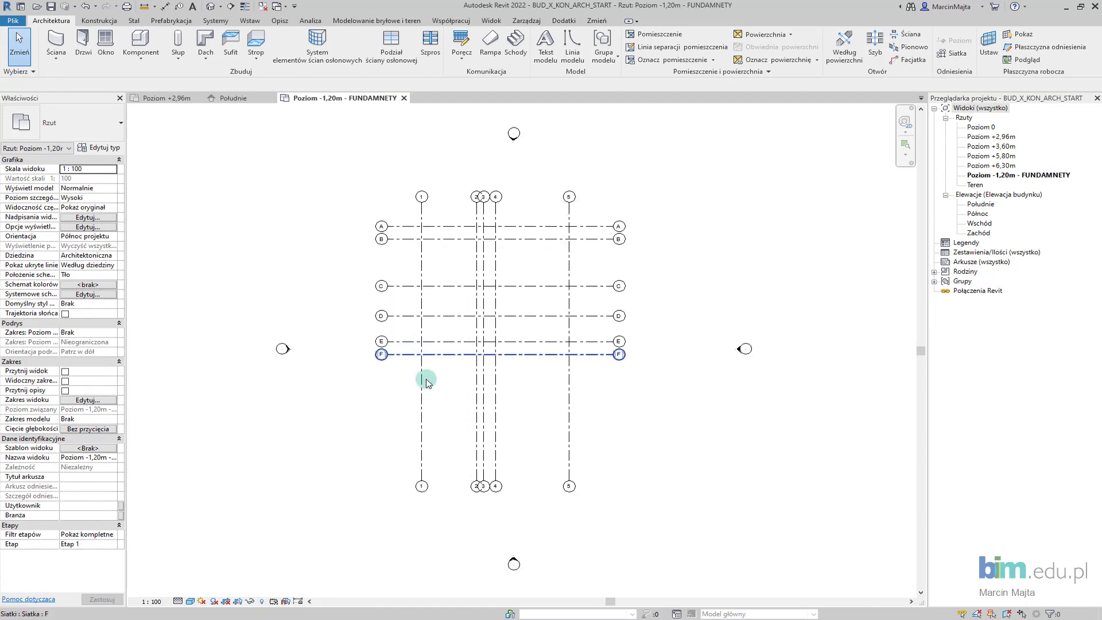
left_click(421, 401)
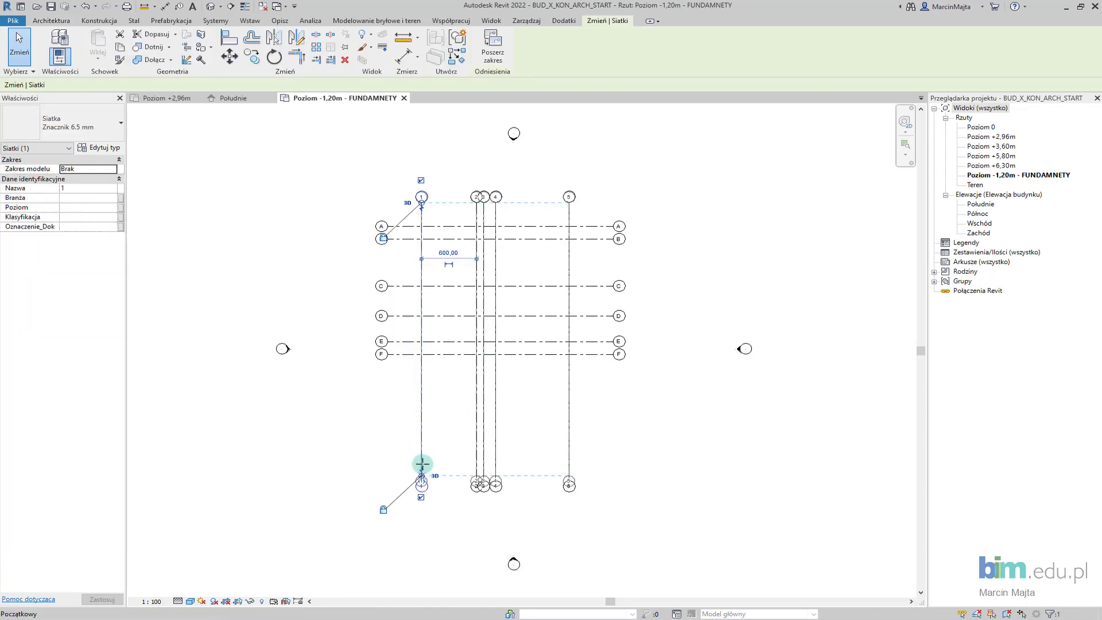
left_click_drag(422, 463, 423, 386)
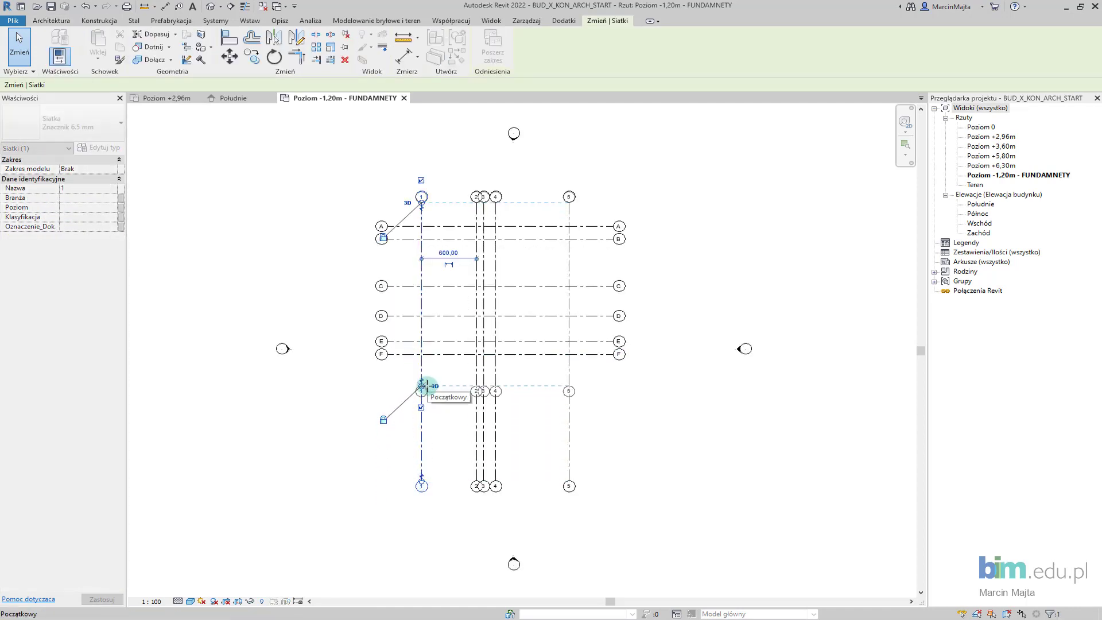
left_click(593, 400)
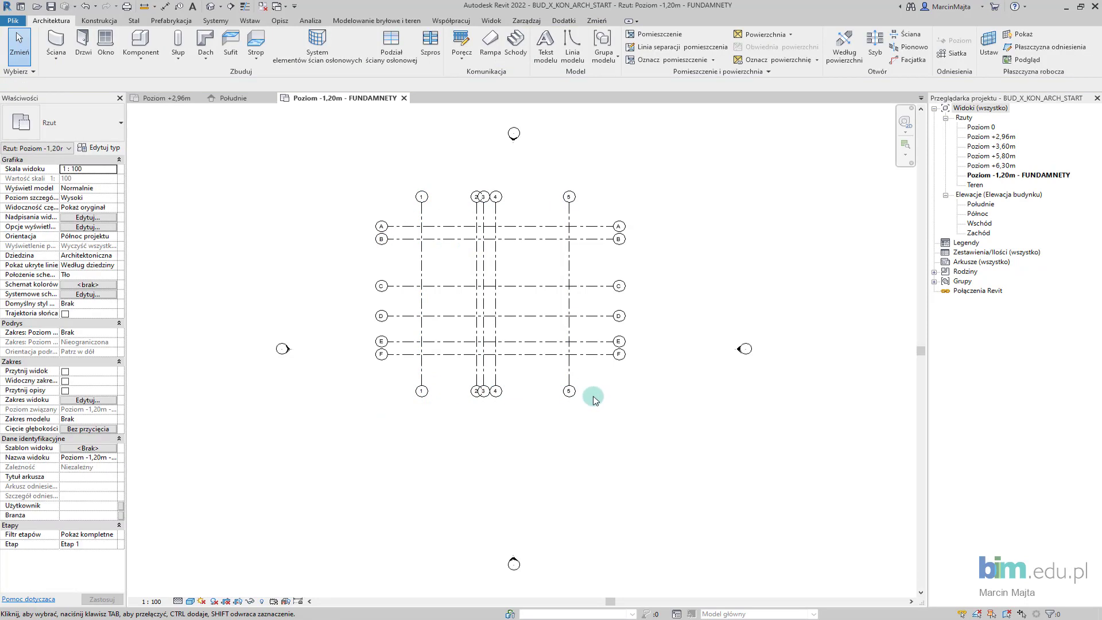
Add an elbow to grid 2's bubble, offsetting it left to clear grid 3.
scroll(531, 286, "up", 1)
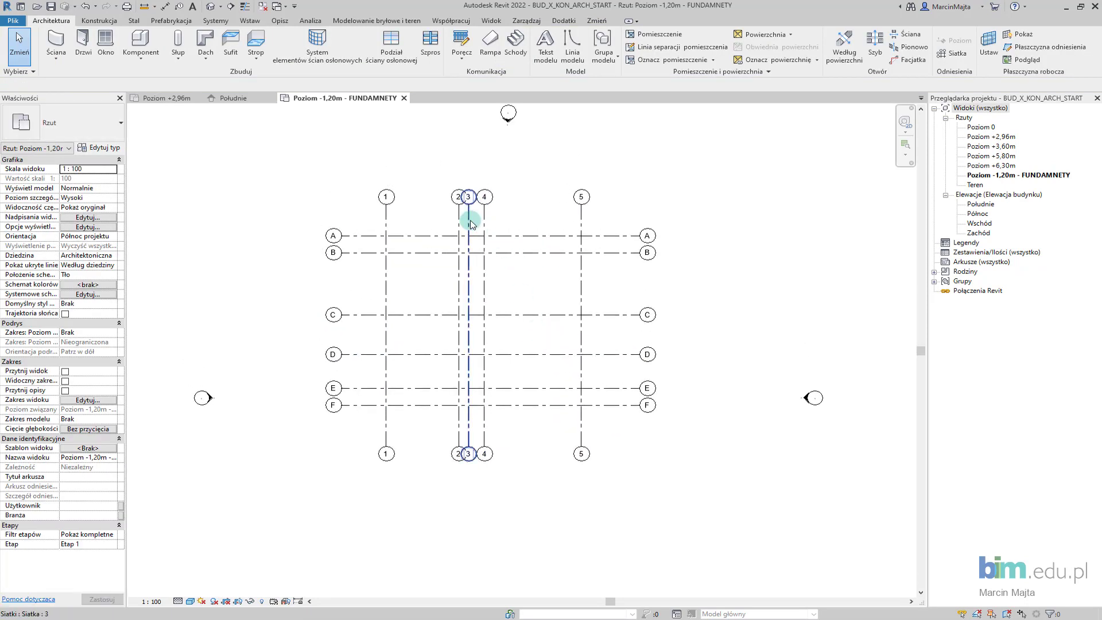
scroll(471, 223, "up", 3)
left_click(450, 212)
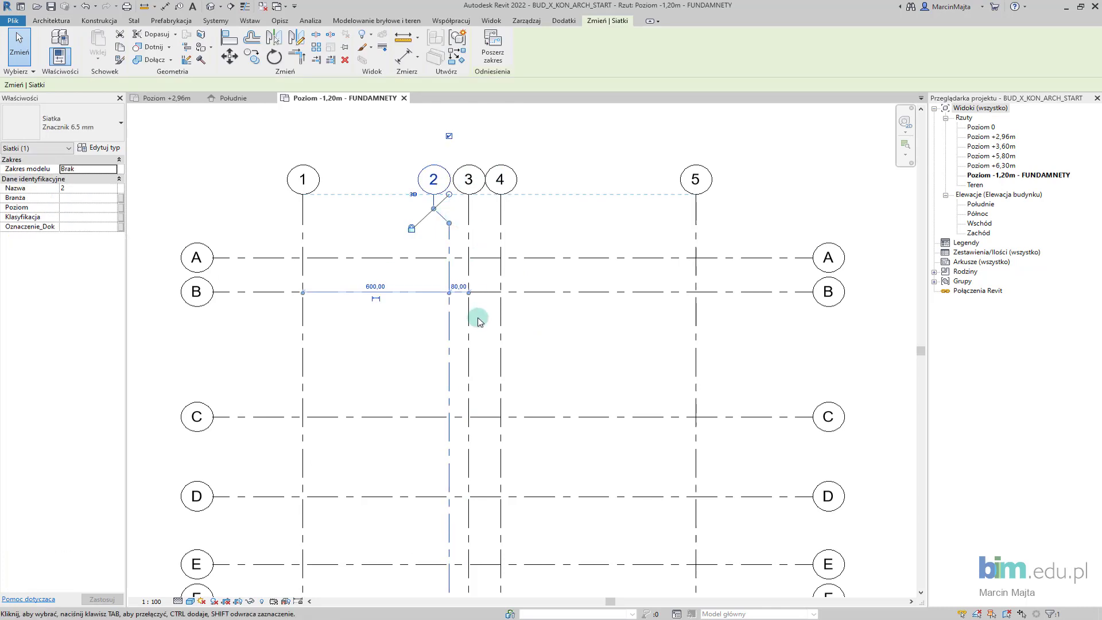
scroll(482, 315, "down", 1)
middle_click_drag(482, 315, 473, 180)
left_click(444, 445)
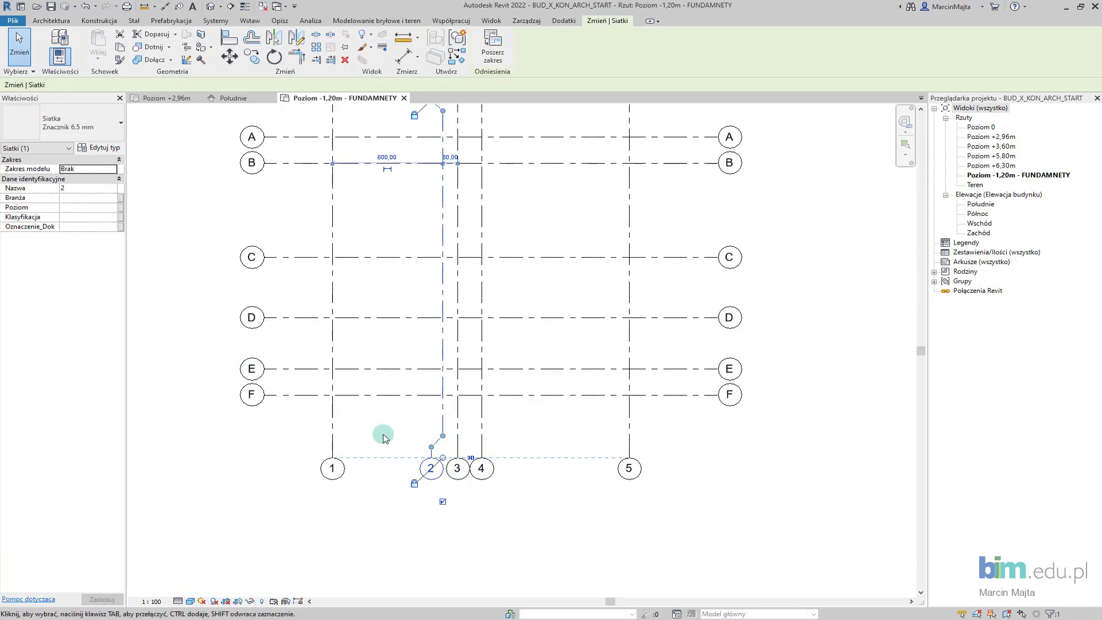
left_click(418, 424)
scroll(447, 413, "down", 1)
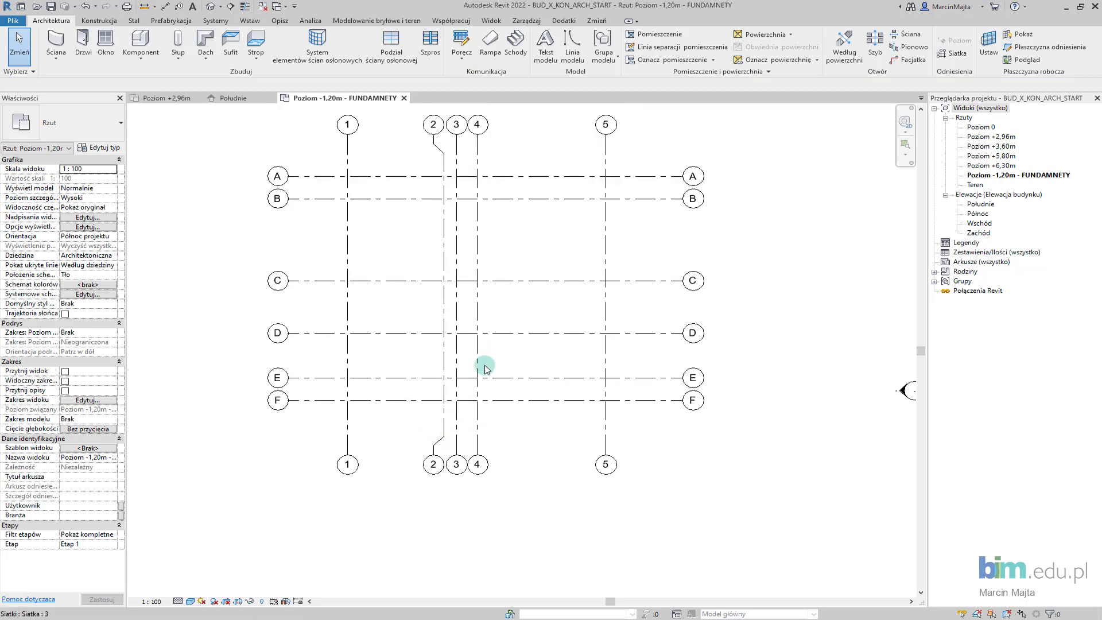
middle_click_drag(492, 374, 493, 404)
middle_click_drag(499, 321, 484, 336)
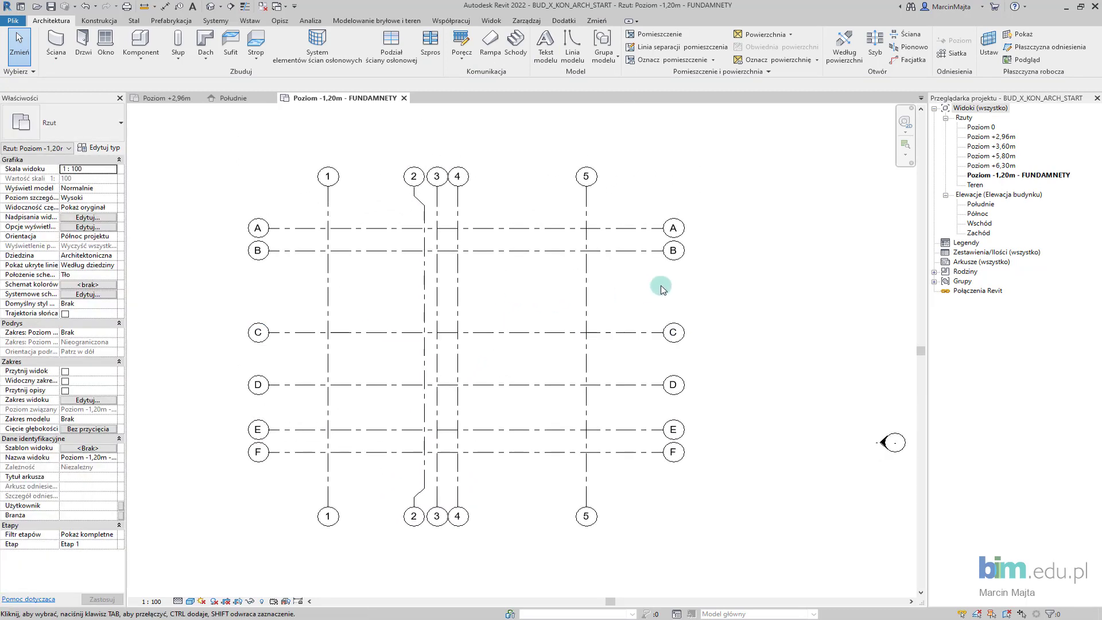
double_click(988, 166)
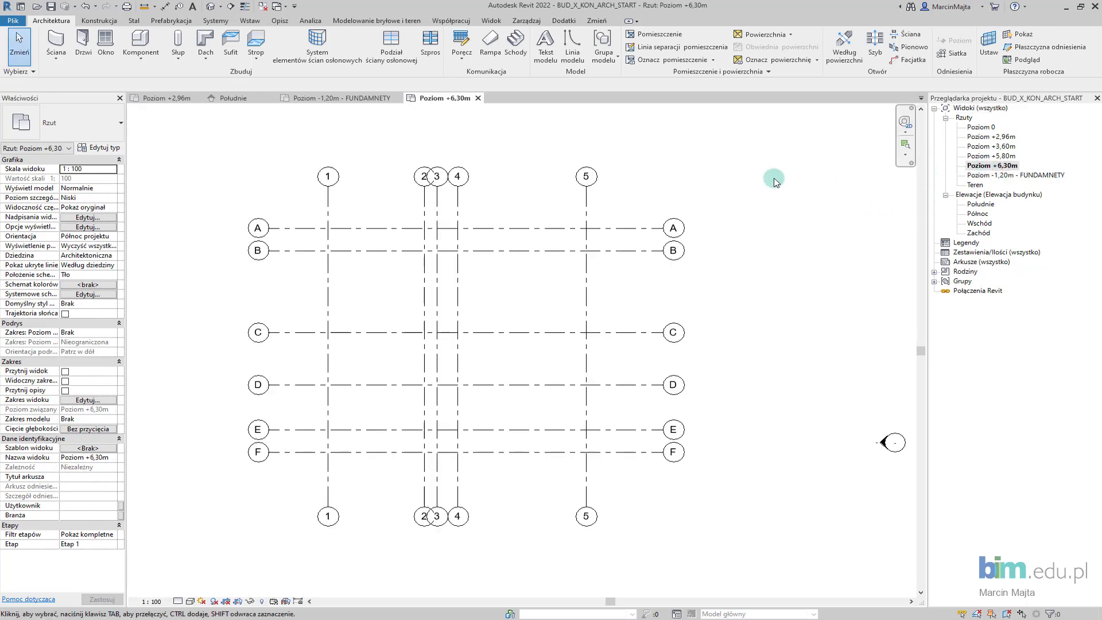
double_click(1000, 155)
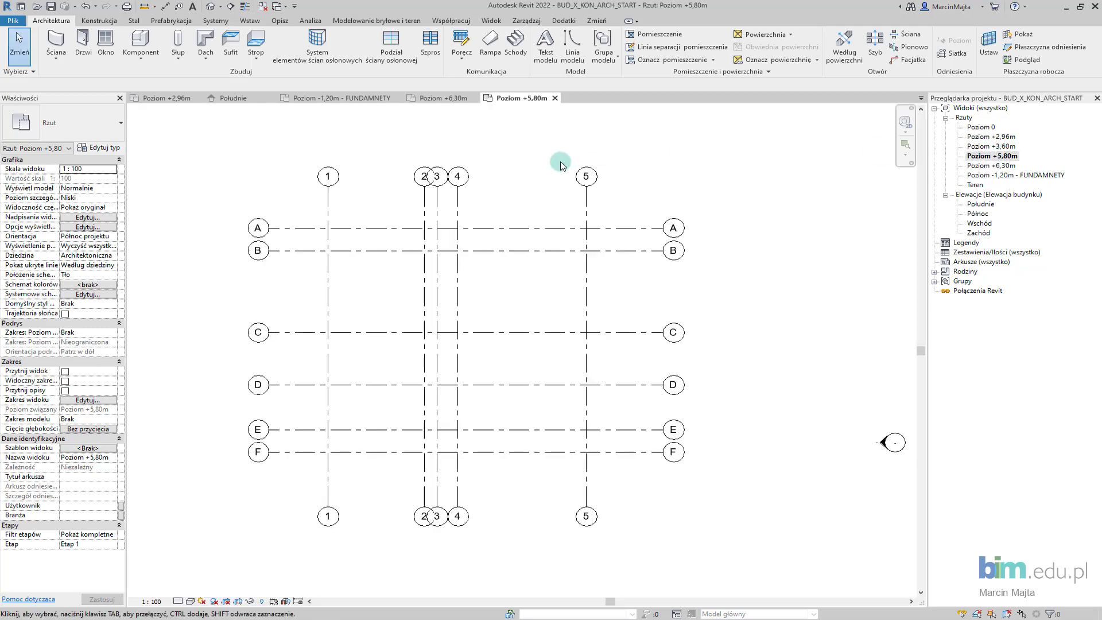
left_click(555, 99)
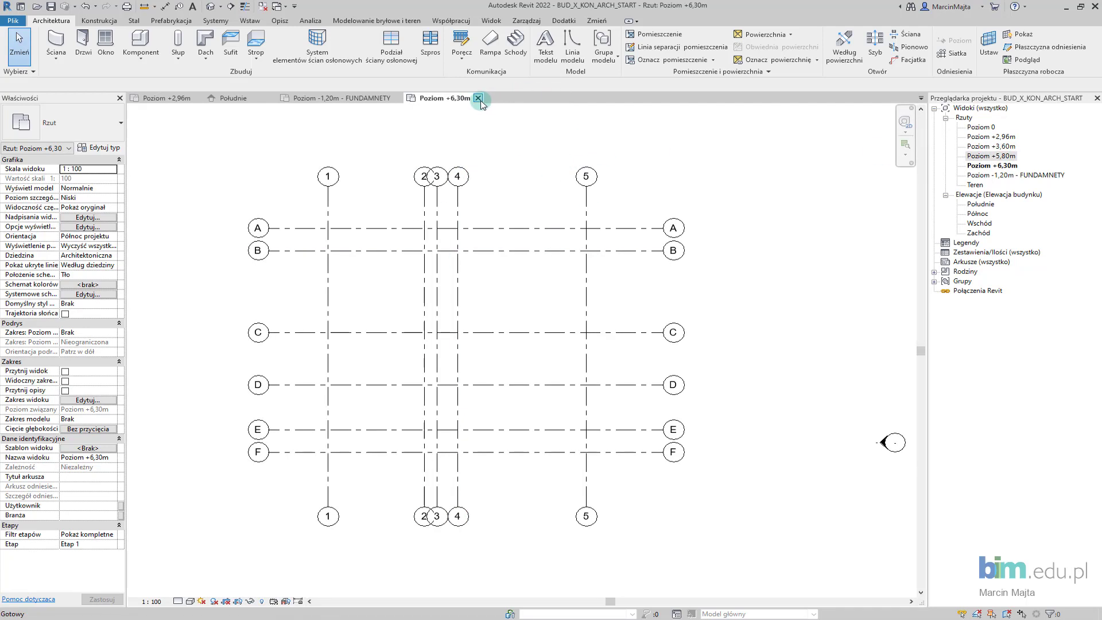
left_click(479, 99)
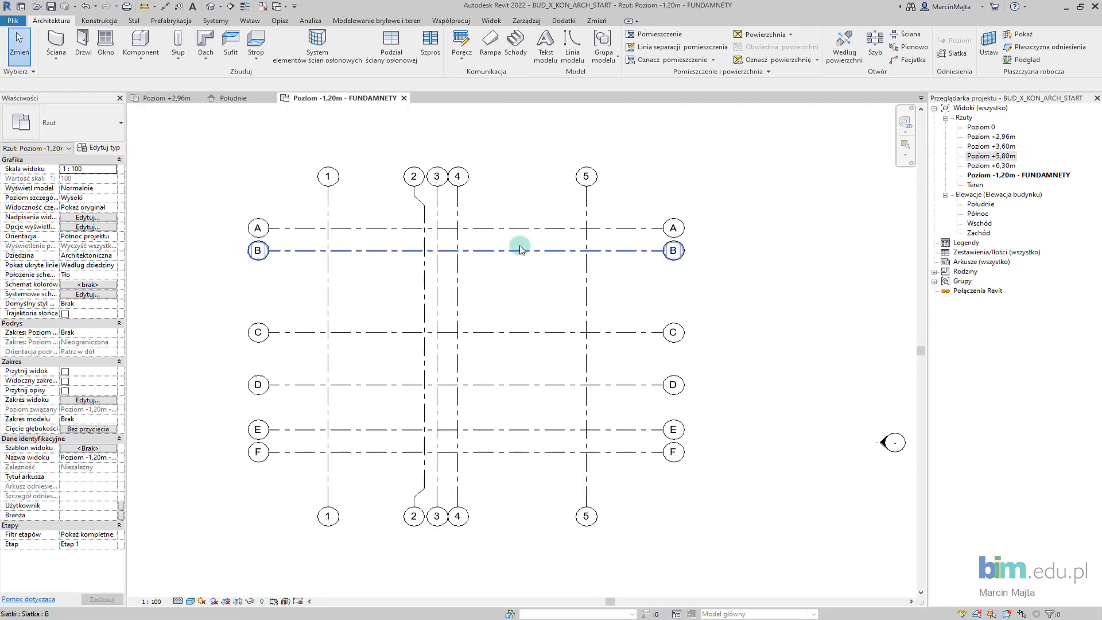
scroll(519, 252, "down", 1)
mouse_move(519, 285)
middle_mouse_down()
mouse_move(560, 275)
mouse_move(541, 290)
mouse_move(564, 296)
middle_mouse_up()
scroll(553, 273, "down", 1)
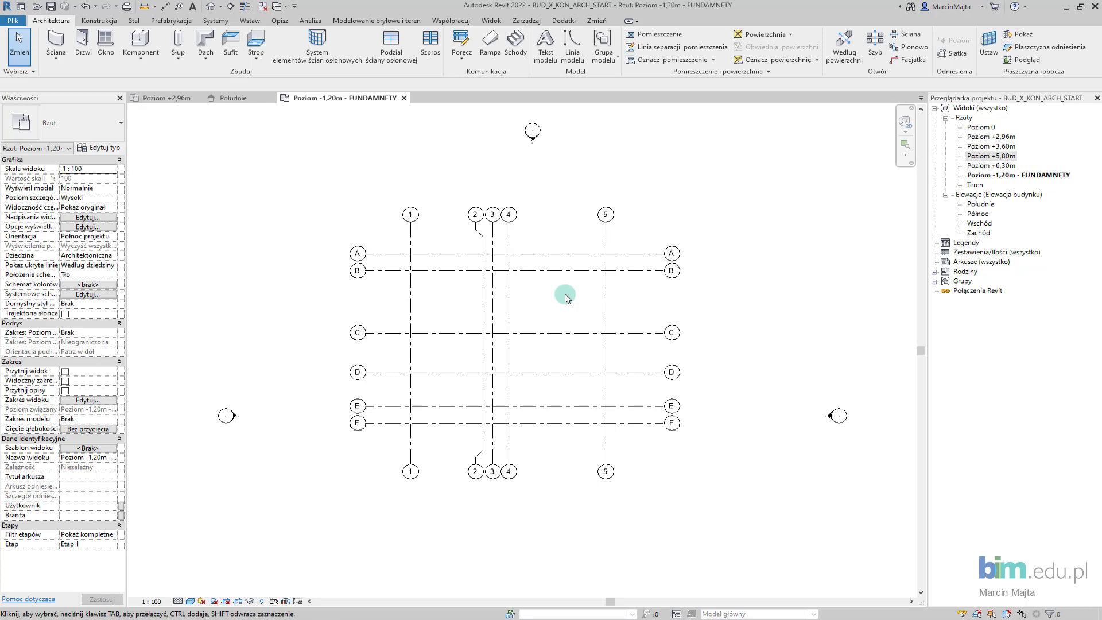
left_click(221, 98)
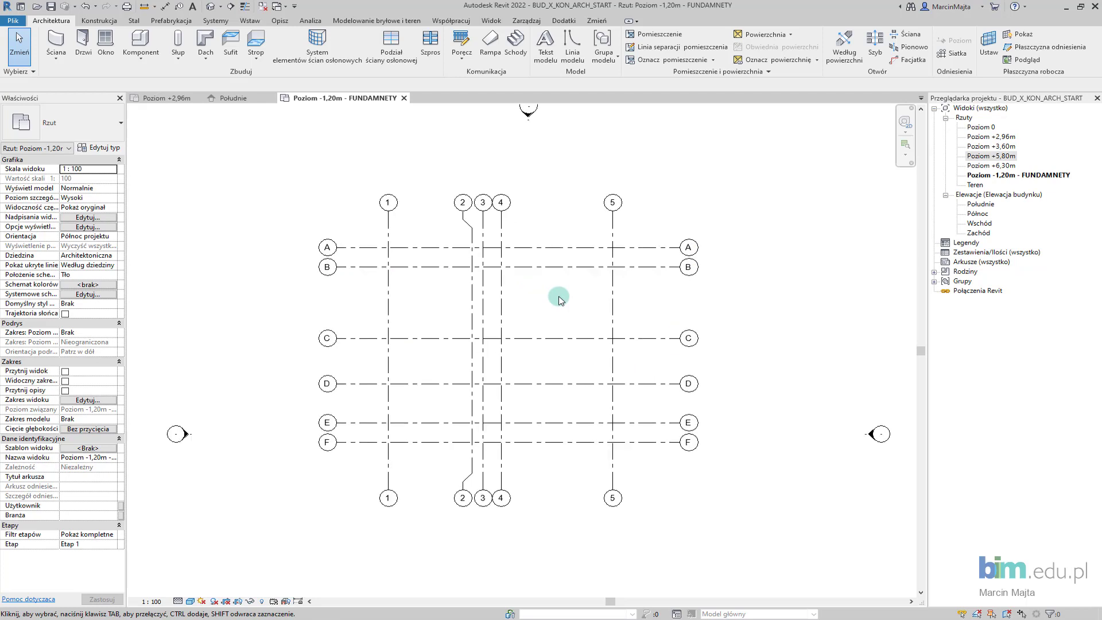
scroll(560, 300, "up", 2)
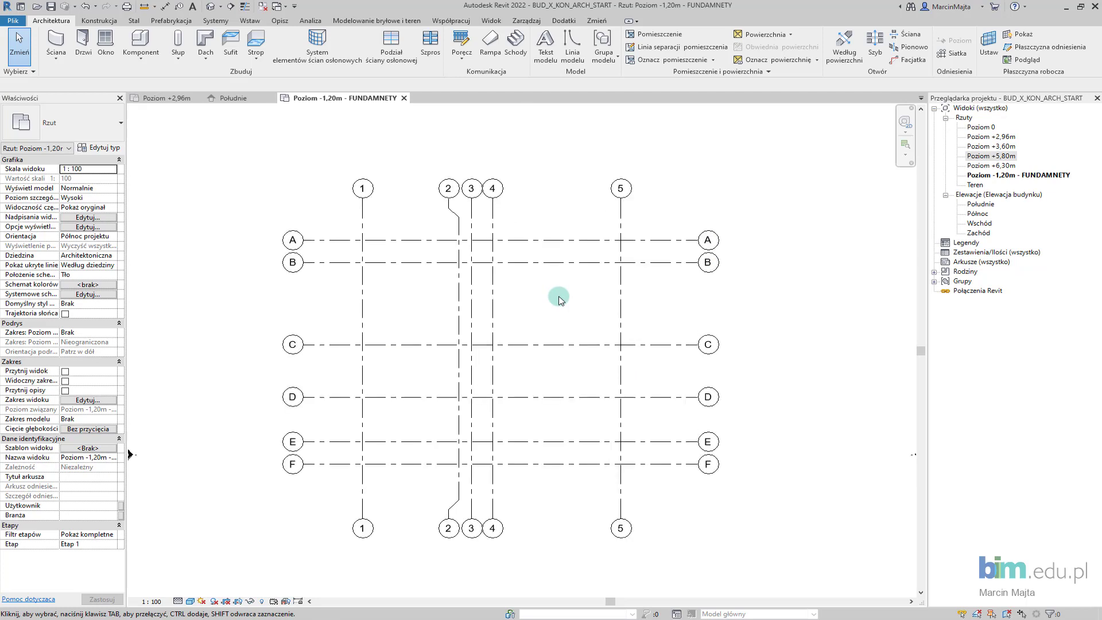
Place an aligned dimension chain across grids 1–5 above row A (600, 80, 130, 800).
key("d")
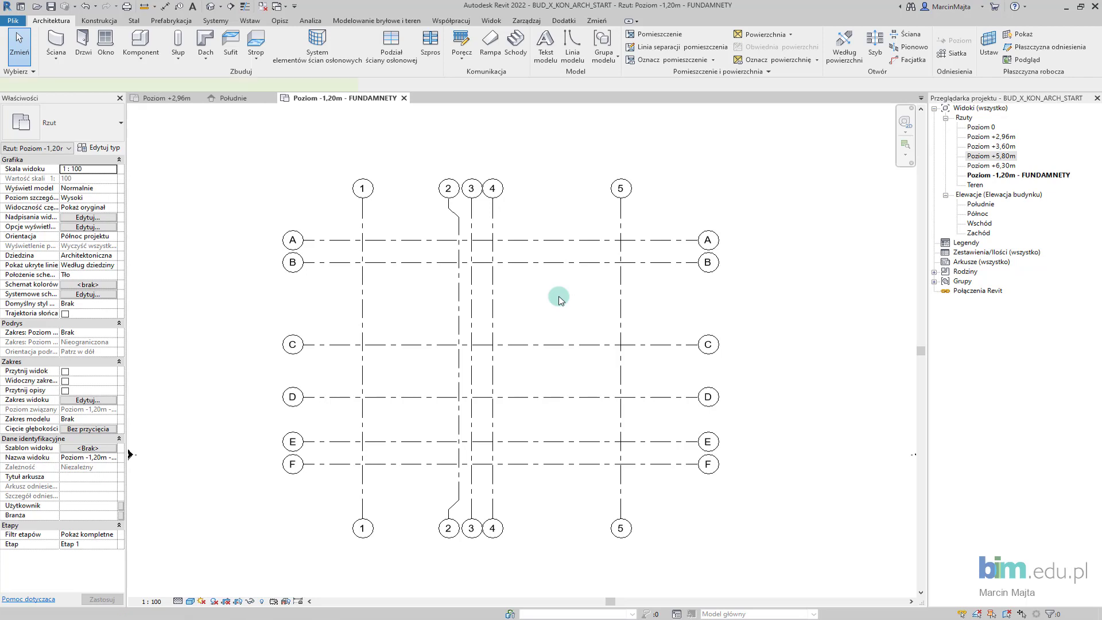
key("i")
left_click(363, 231)
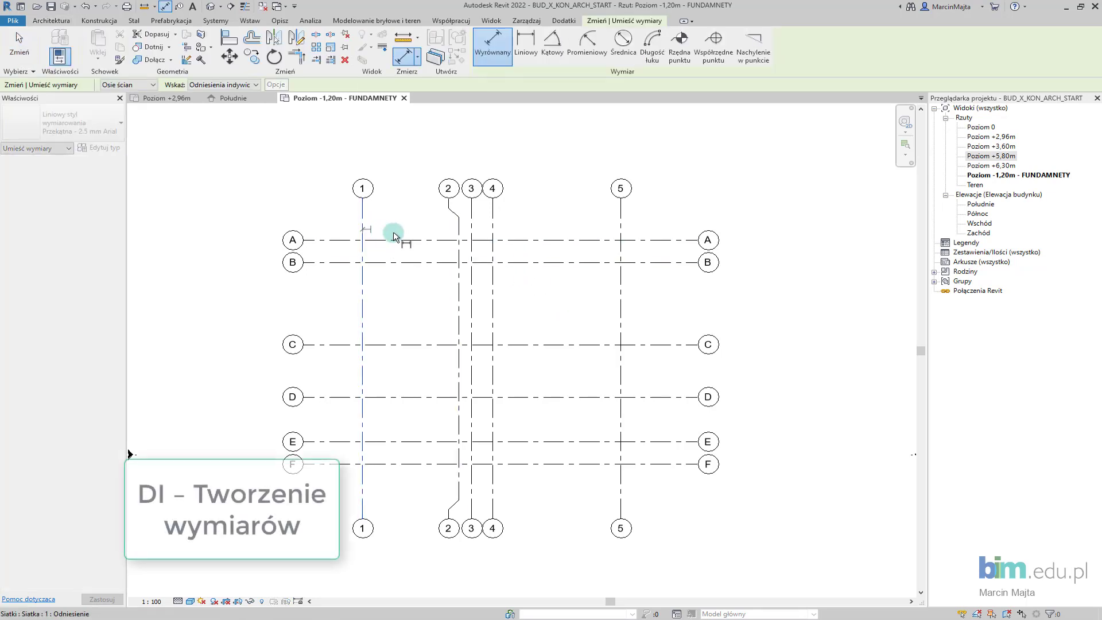
left_click(458, 229)
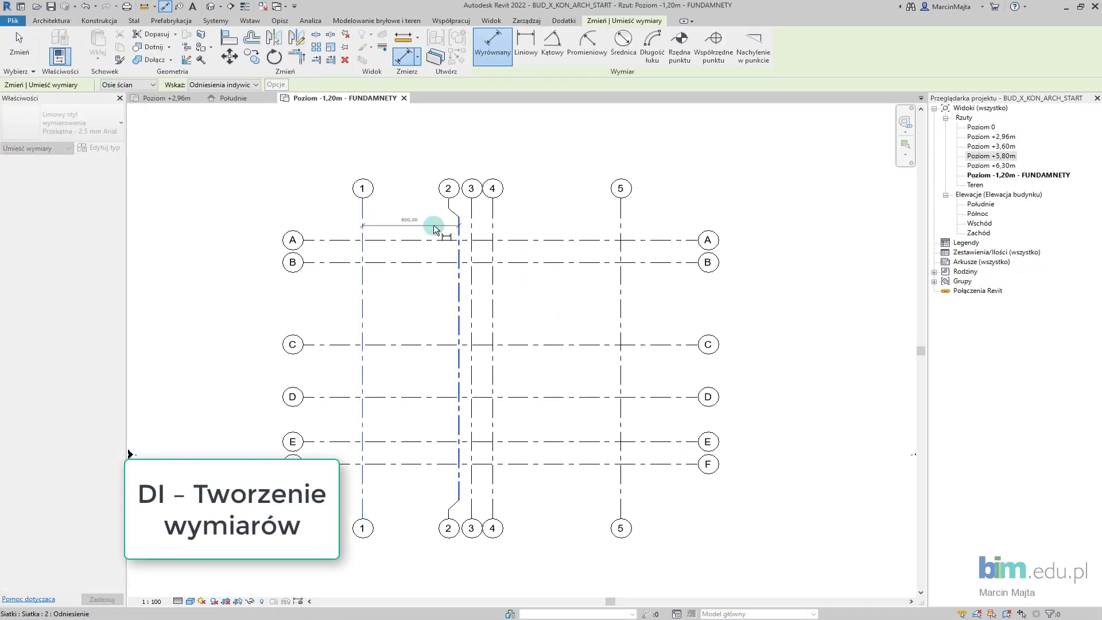
left_click(471, 229)
left_click(620, 229)
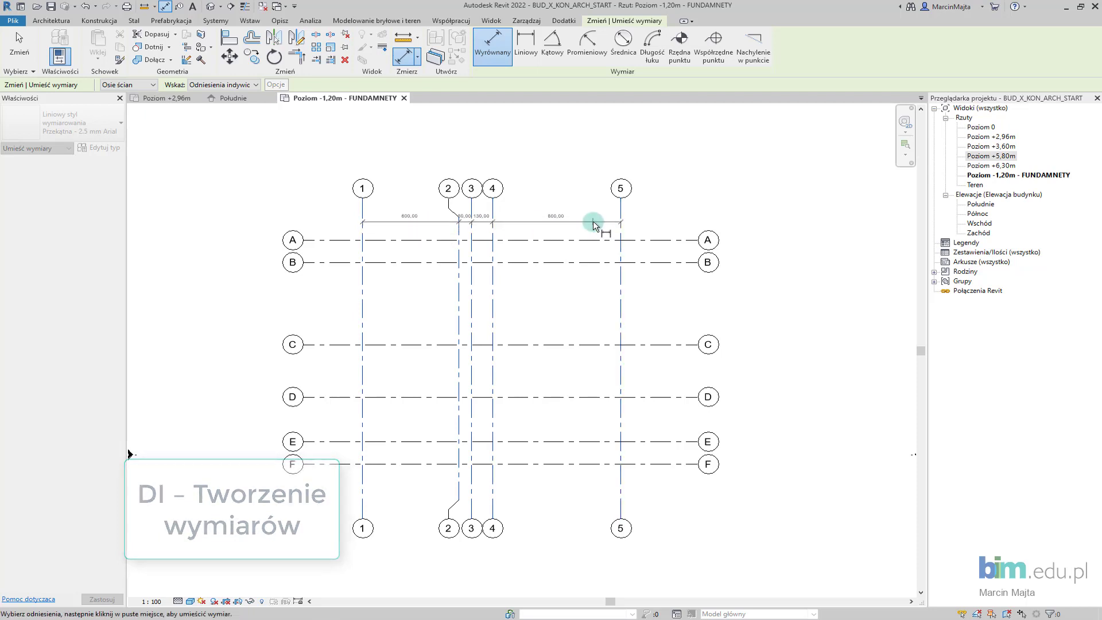
left_click(563, 227)
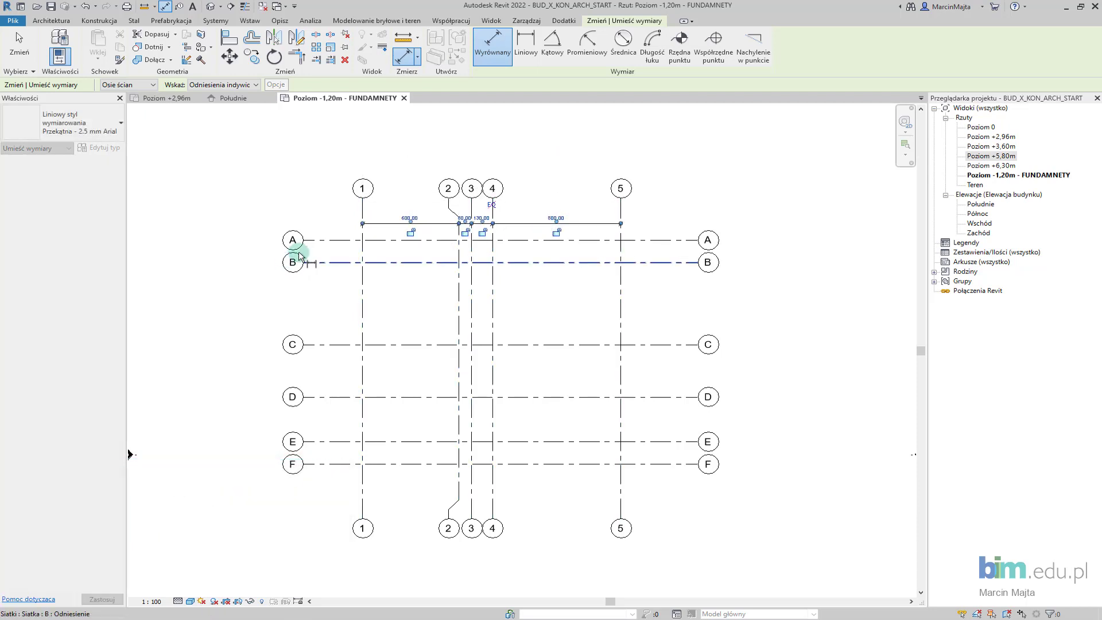
Place a dimension chain down grids A–F on the left (150, 550, 350, 300, 150).
left_click(321, 240)
left_click(322, 262)
left_click(326, 344)
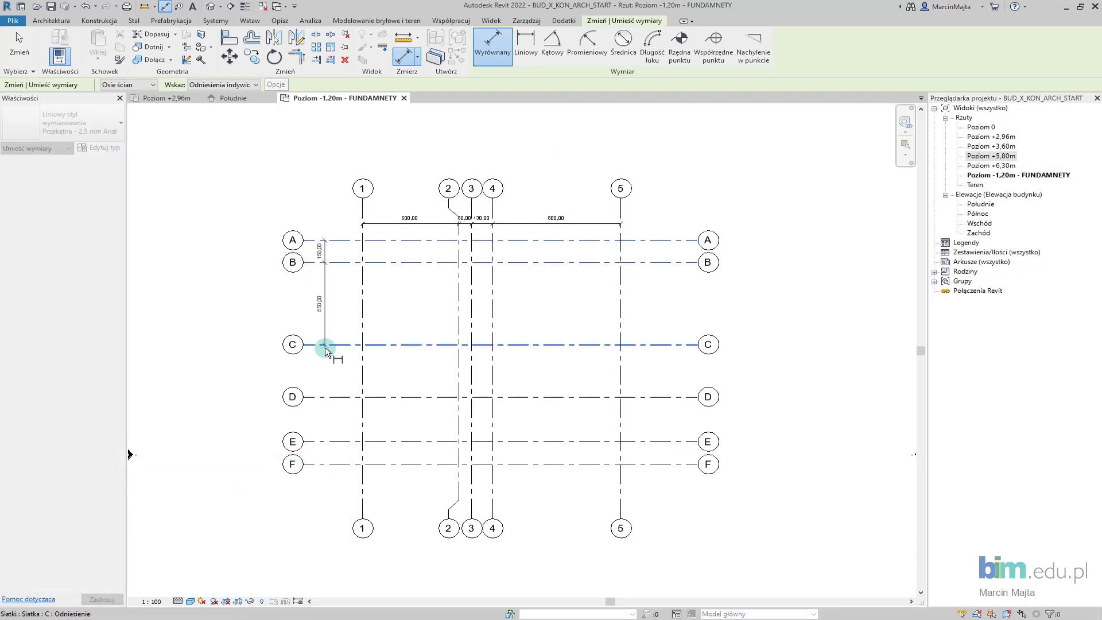
left_click(326, 397)
left_click(326, 441)
left_click(327, 464)
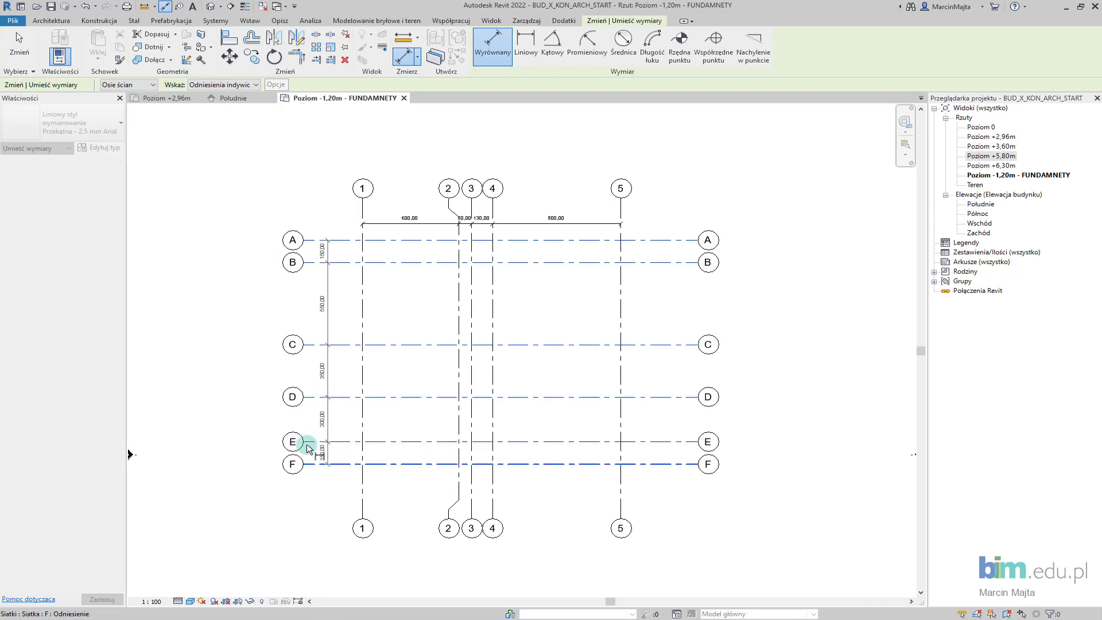
left_click(328, 422)
scroll(333, 379, "up", 2)
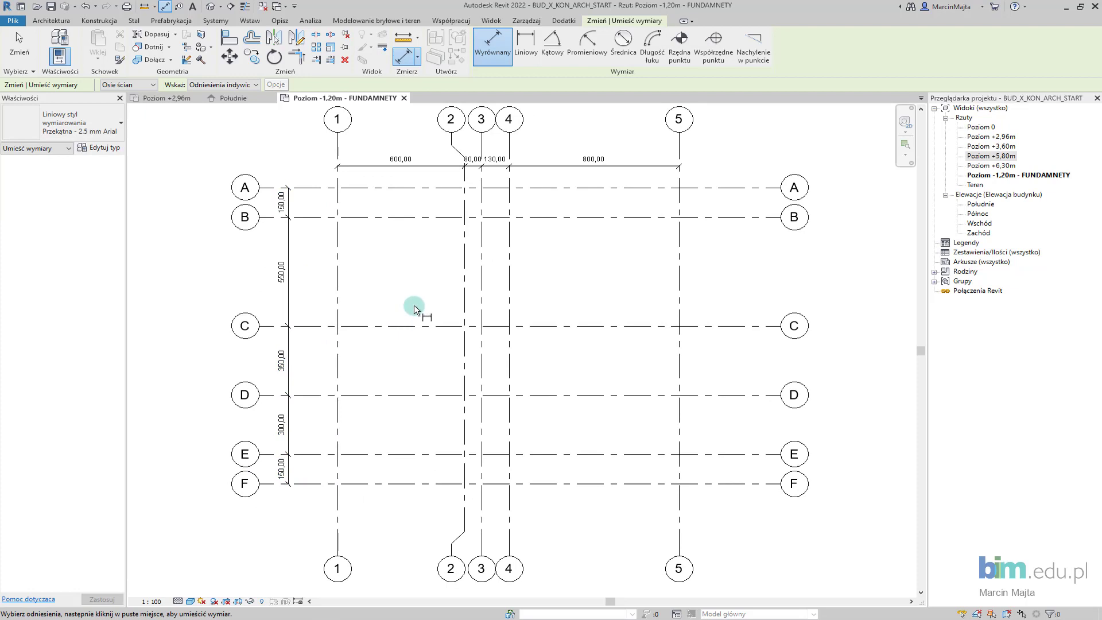
key("Escape")
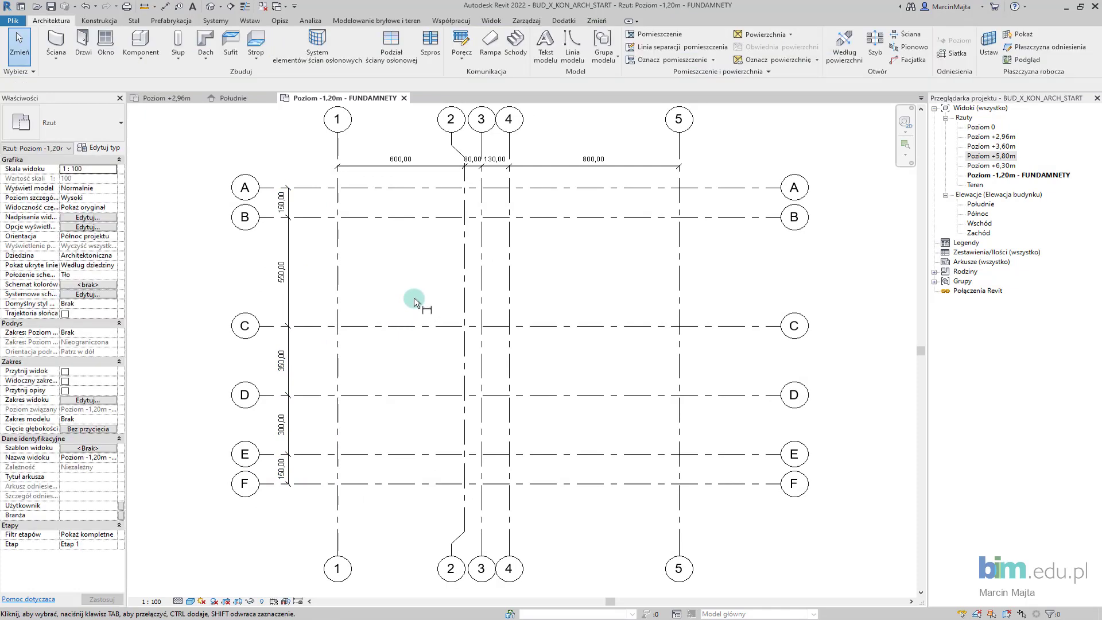